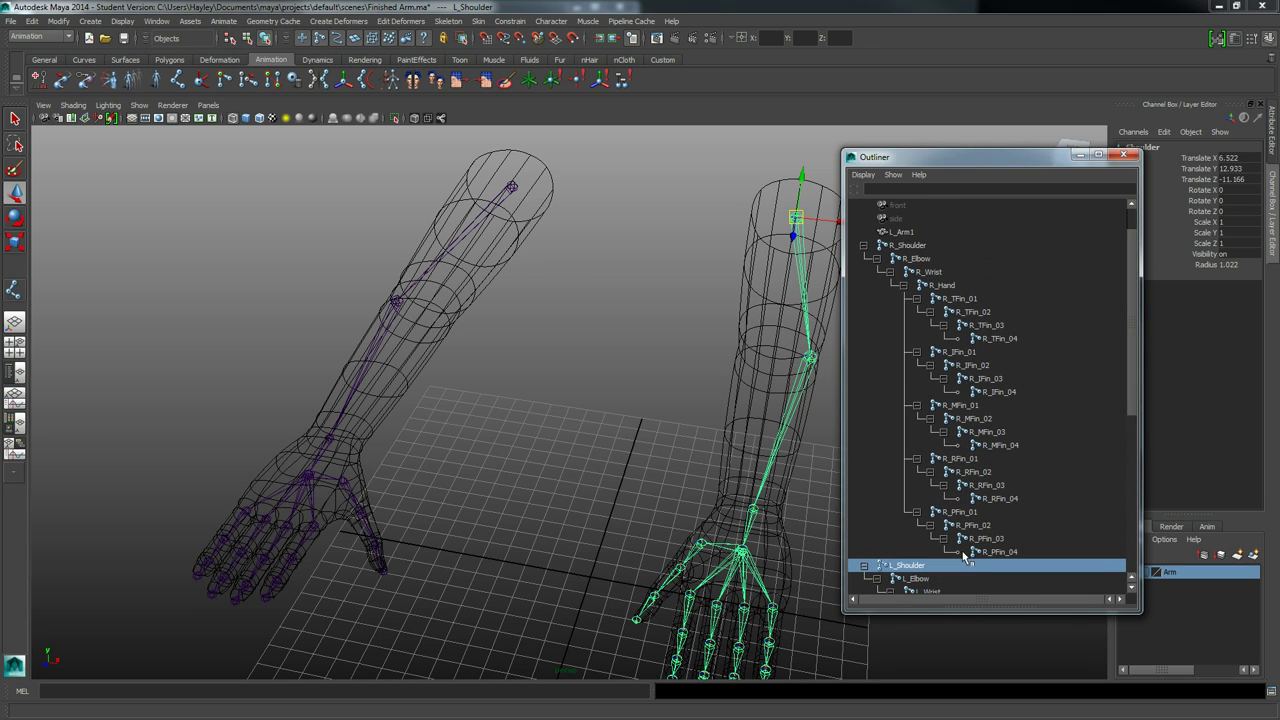
Step: Review the L_Shoulder joint hierarchy down to the finger joints and minimize the Outliner
{"action": "left_click_drag", "start_coordinate": [1132, 340], "coordinate": [1107, 490]}
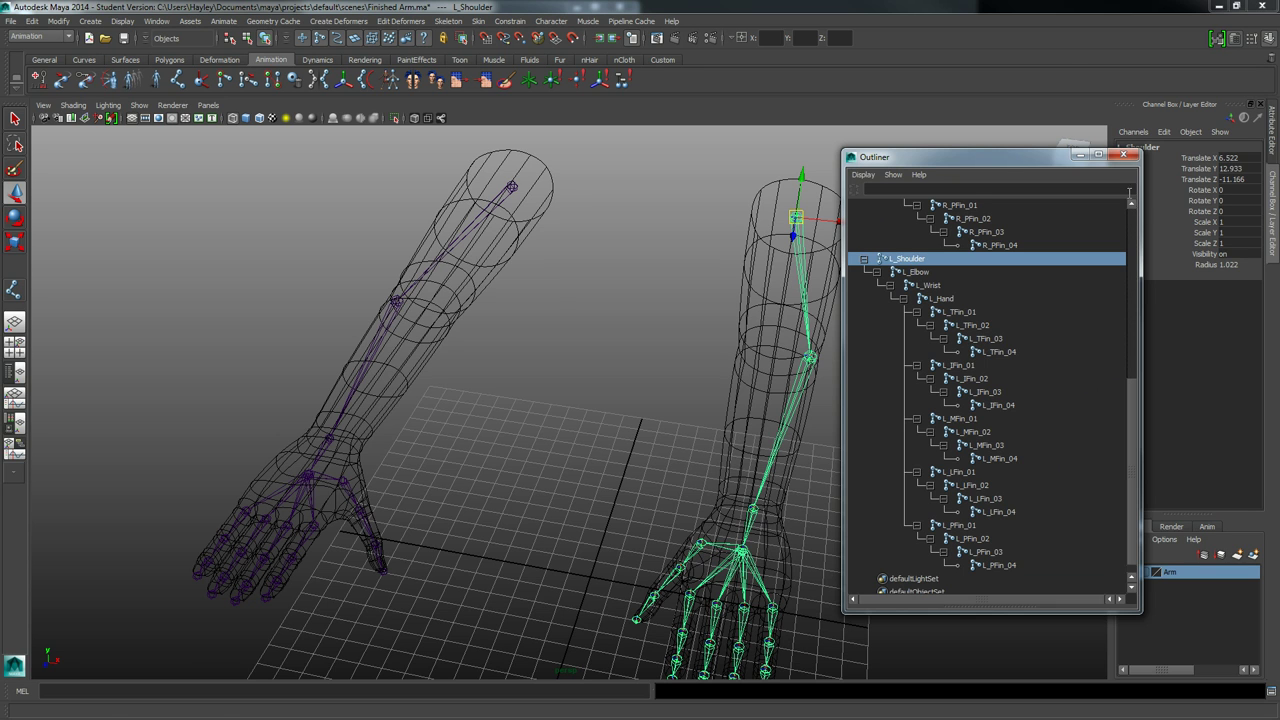
{"action": "left_click", "coordinate": [1079, 156]}
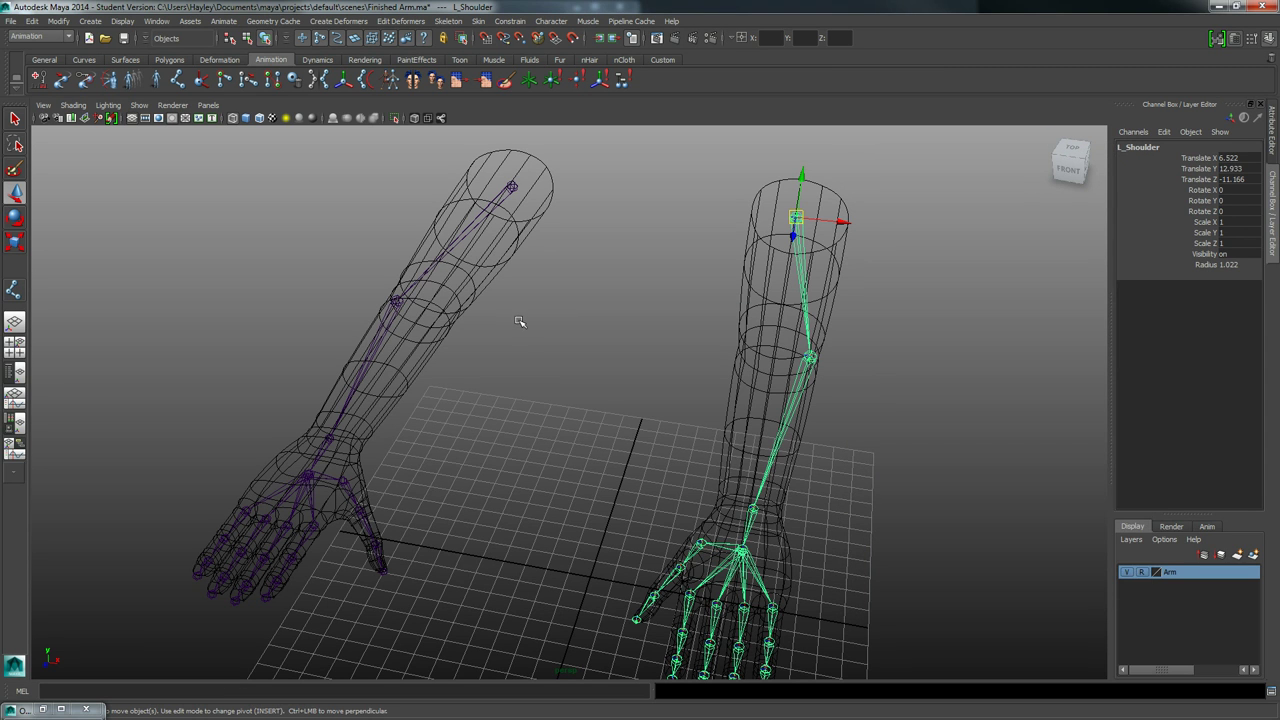
{"action": "left_click_drag", "start_coordinate": [520, 323], "coordinate": [576, 319], "text": "alt"}
{"action": "left_click_drag", "start_coordinate": [394, 280], "coordinate": [314, 229], "text": "alt"}
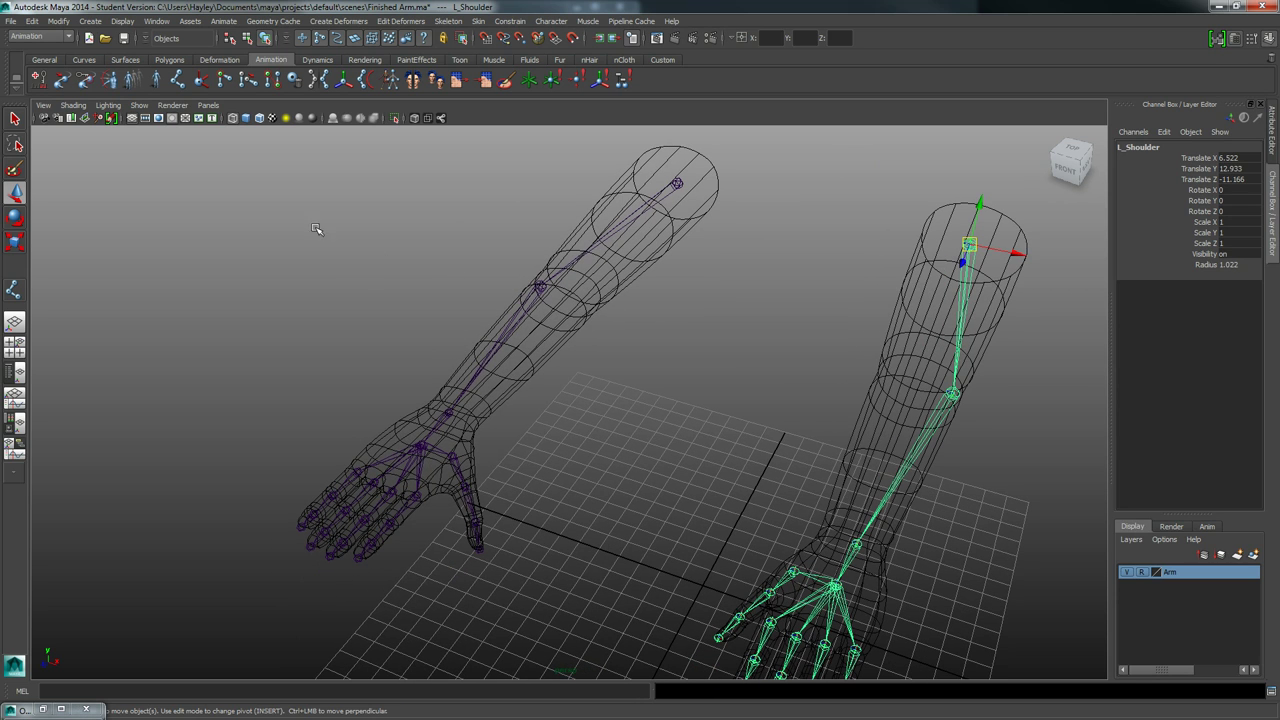
Step: Draw a NURBS circle about 3 grid units in radius in the top view, centred on the wrist of the arm on the negative X side
{"action": "left_click", "coordinate": [84, 59]}
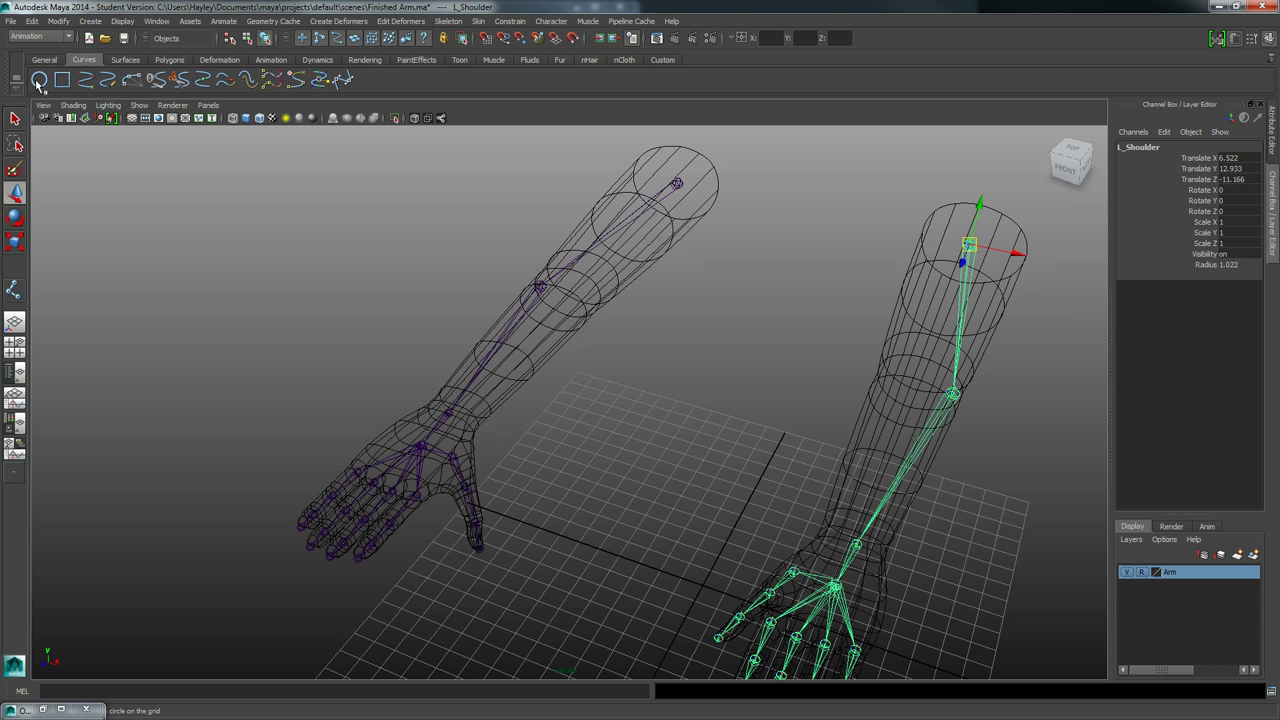
{"action": "left_click", "coordinate": [39, 82]}
{"action": "middle_click_drag", "start_coordinate": [457, 464], "coordinate": [482, 409], "text": "alt"}
{"action": "left_click_drag", "start_coordinate": [482, 411], "coordinate": [504, 418], "text": "alt"}
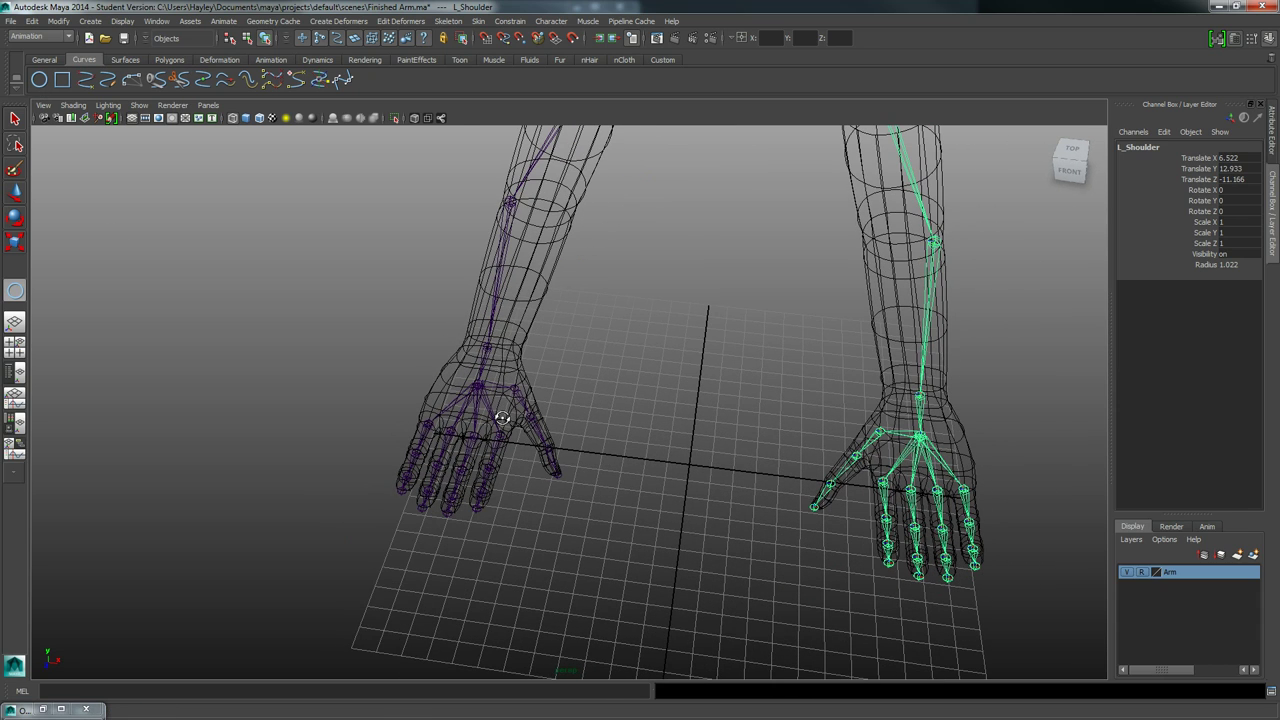
{"action": "key", "text": "space"}
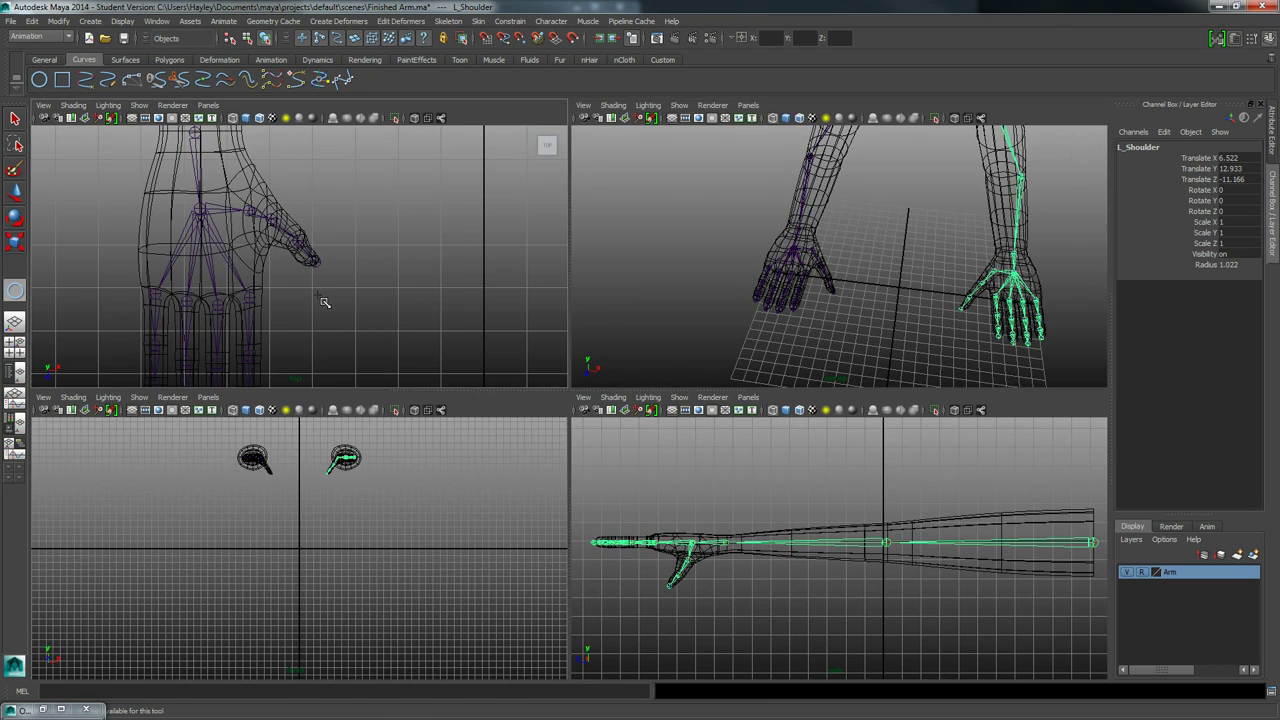
{"action": "key", "text": "space"}
{"action": "scroll", "coordinate": [343, 395], "scroll_direction": "down", "scroll_amount": 2}
{"action": "middle_click_drag", "start_coordinate": [400, 262], "coordinate": [401, 350], "text": "alt"}
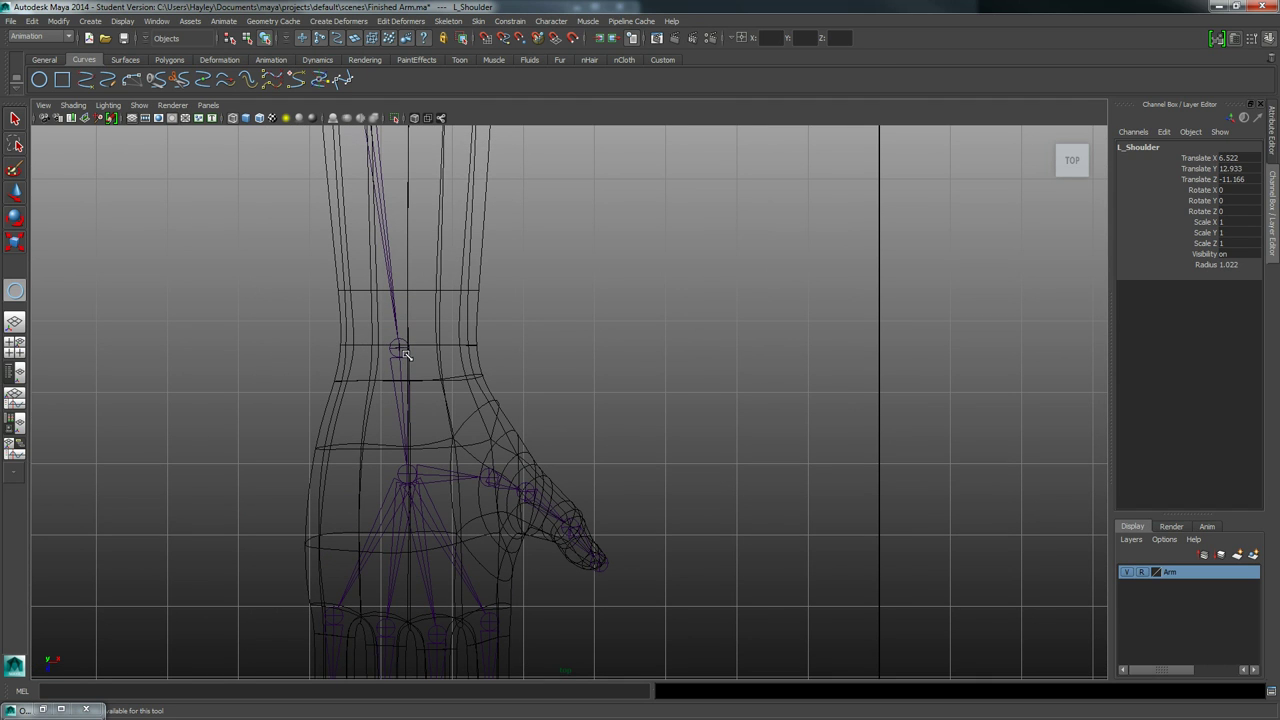
{"action": "left_click_drag", "start_coordinate": [400, 350], "coordinate": [620, 388]}
Step: Raise the circle vertically onto the same arm's wrist joint, to Translate Y 12.933
{"action": "key", "text": "w"}
{"action": "key", "text": "space"}
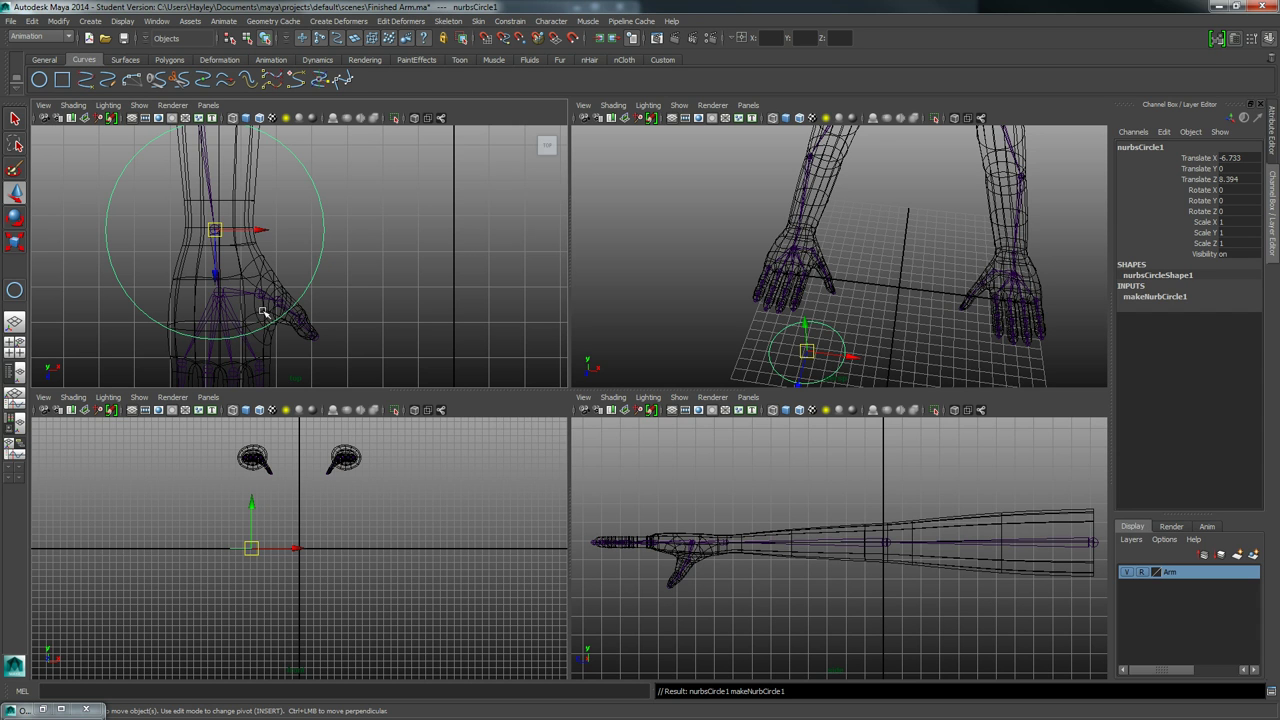
{"action": "key", "text": "space"}
{"action": "key", "text": "space"}
{"action": "key", "text": "space"}
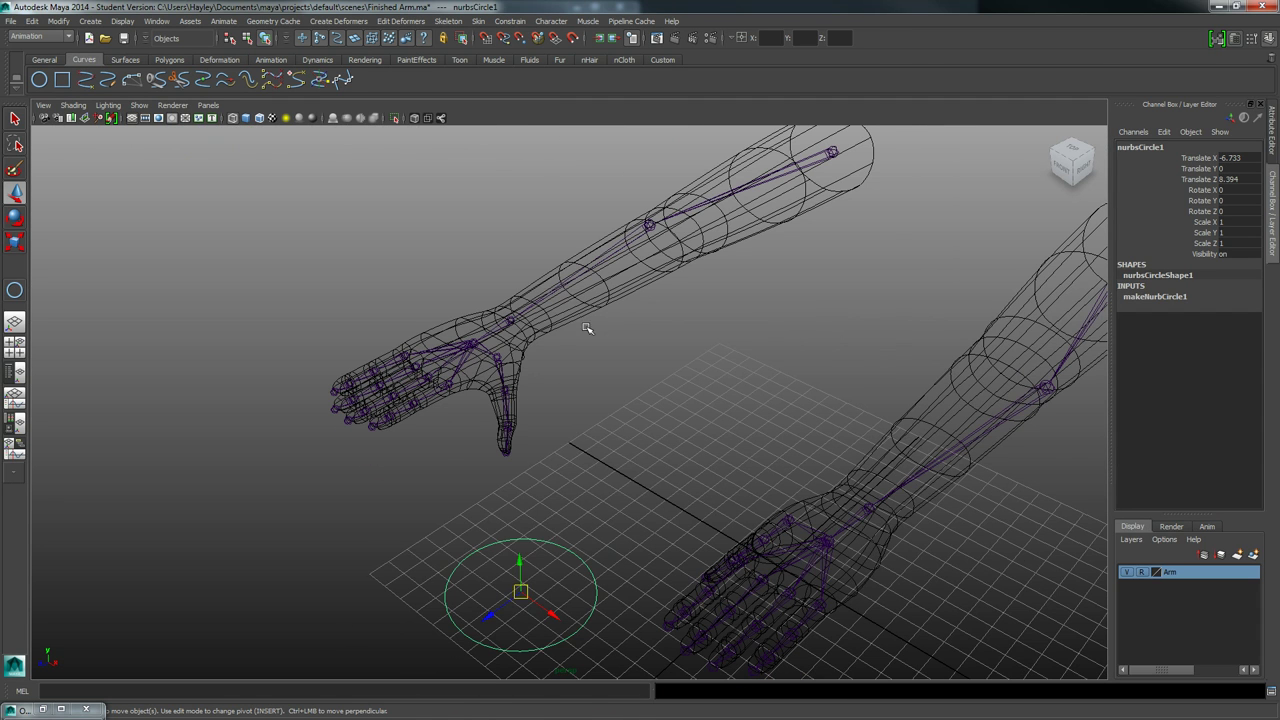
{"action": "left_click_drag", "start_coordinate": [520, 549], "coordinate": [508, 318]}
{"action": "right_click_drag", "start_coordinate": [540, 354], "coordinate": [755, 357], "text": "alt"}
{"action": "middle_click_drag", "start_coordinate": [579, 290], "coordinate": [560, 343], "text": "alt"}
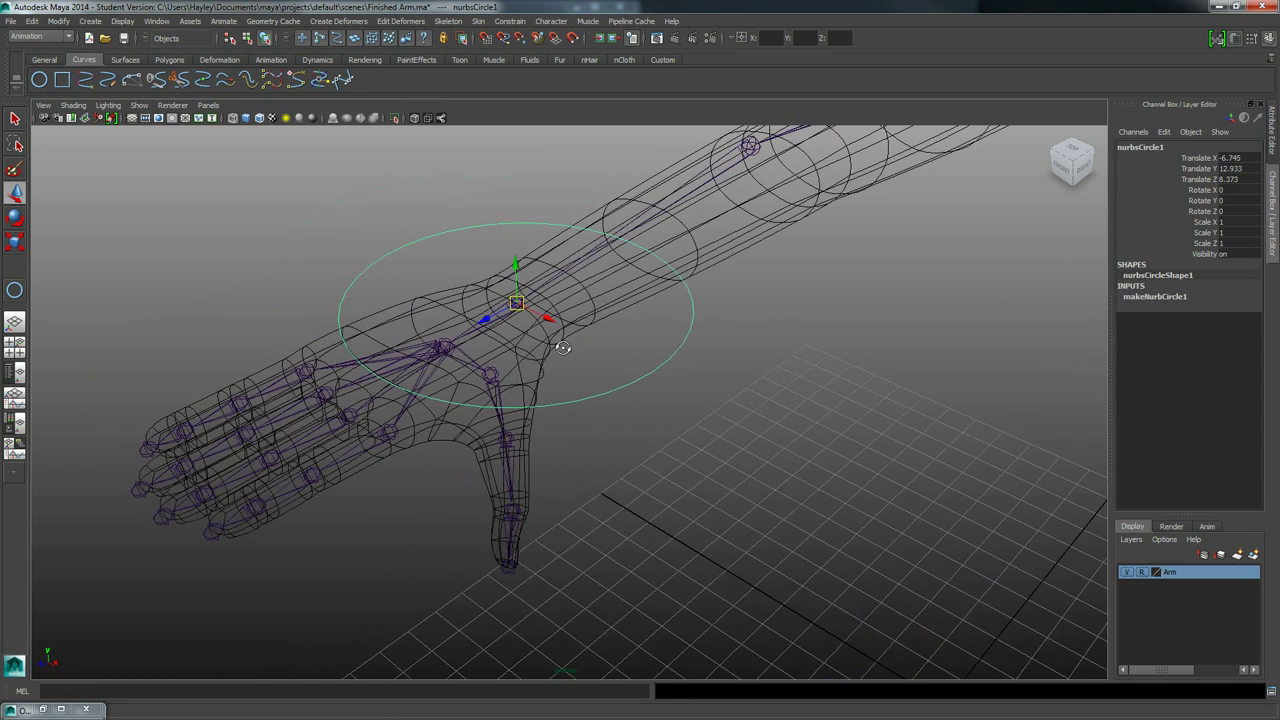
Step: Rotate the circle about 89 degrees around X so it stands upright around the wrist
{"action": "left_click_drag", "start_coordinate": [560, 343], "coordinate": [525, 343], "text": "alt"}
{"action": "key", "text": "e"}
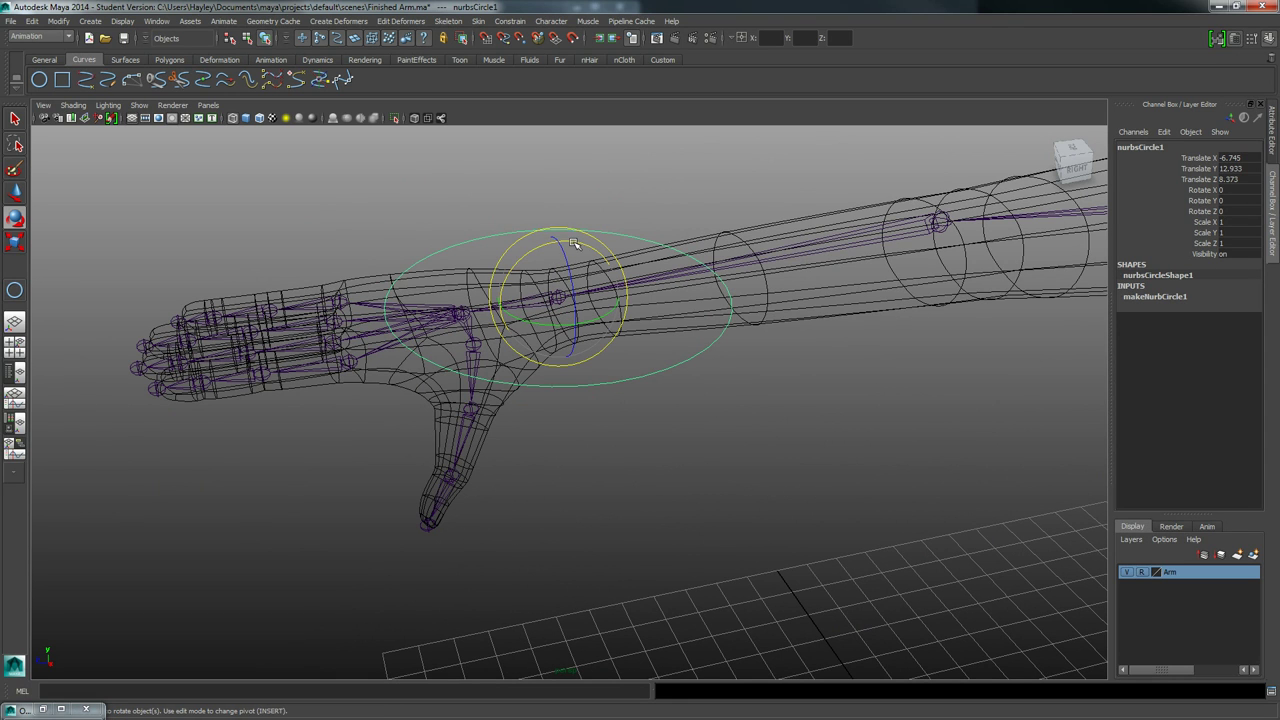
{"action": "left_click_drag", "start_coordinate": [560, 244], "coordinate": [611, 257]}
{"action": "key", "text": "w"}
{"action": "right_click_drag", "start_coordinate": [655, 302], "coordinate": [458, 283], "text": "alt"}
Step: Freeze the circle's transformations and rename it L_Hand_CTRL
{"action": "left_click", "coordinate": [58, 22]}
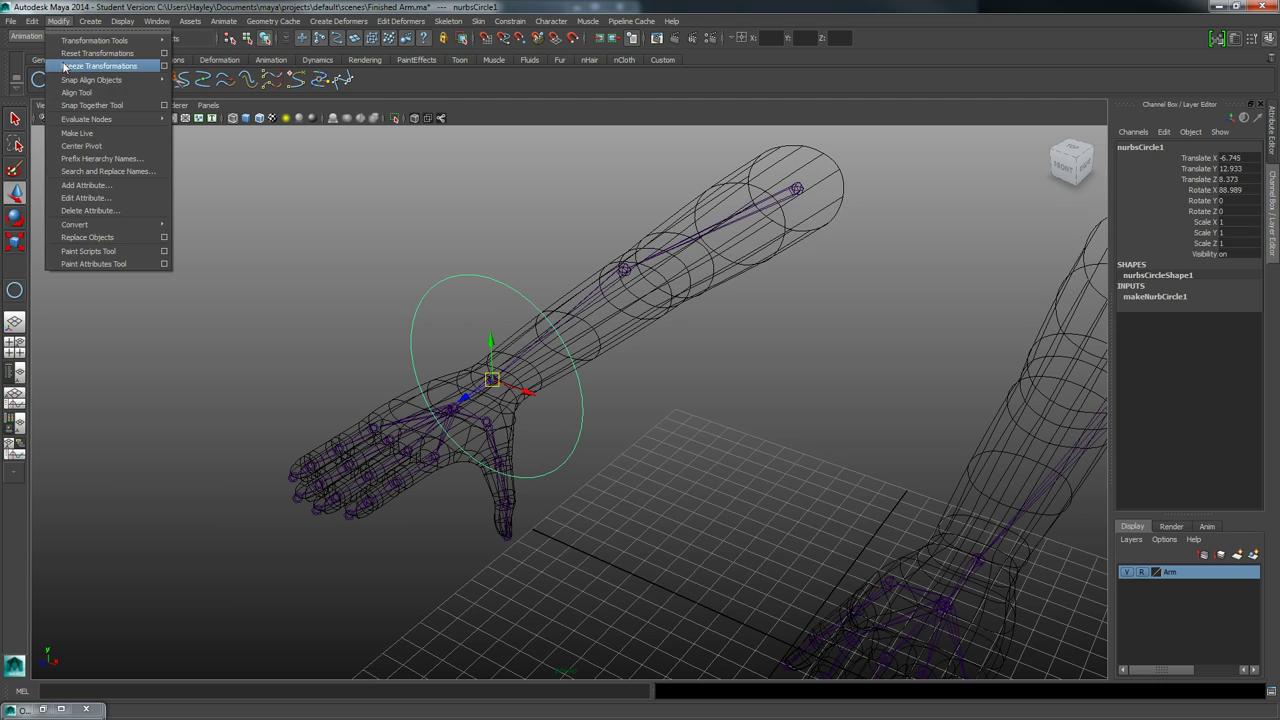
{"action": "left_click", "coordinate": [67, 67]}
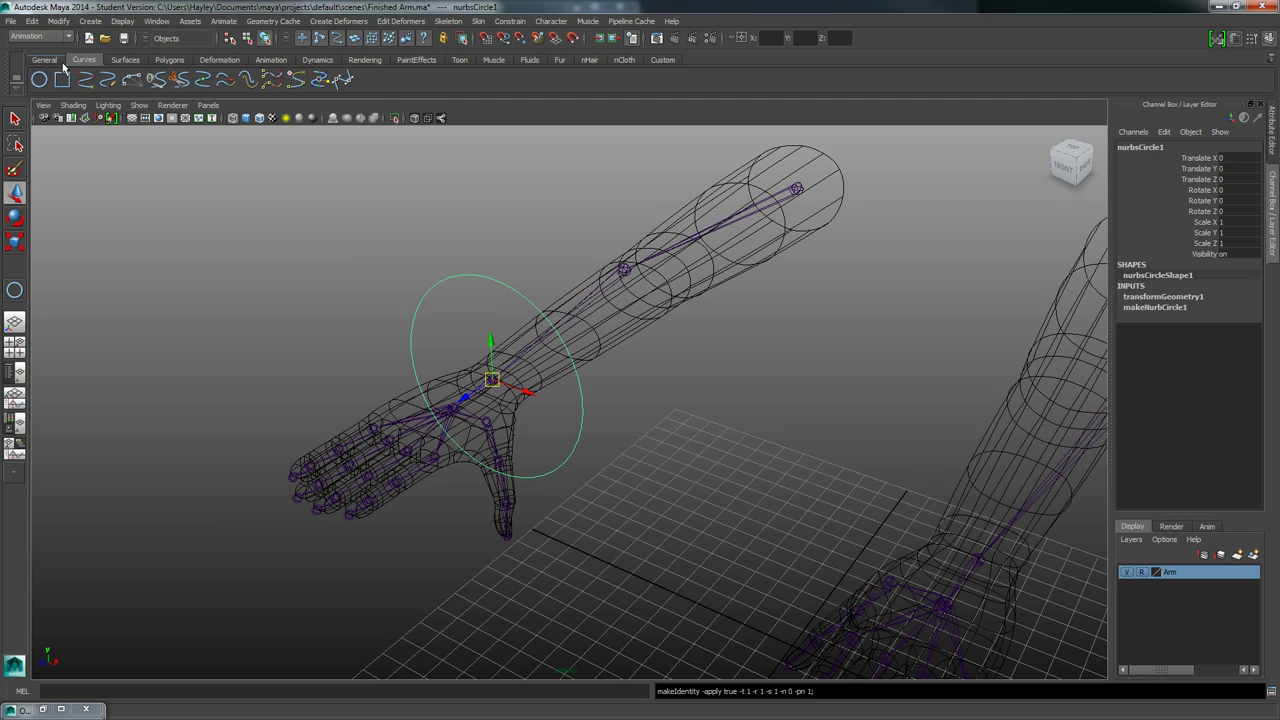
{"action": "double_click", "coordinate": [1157, 147]}
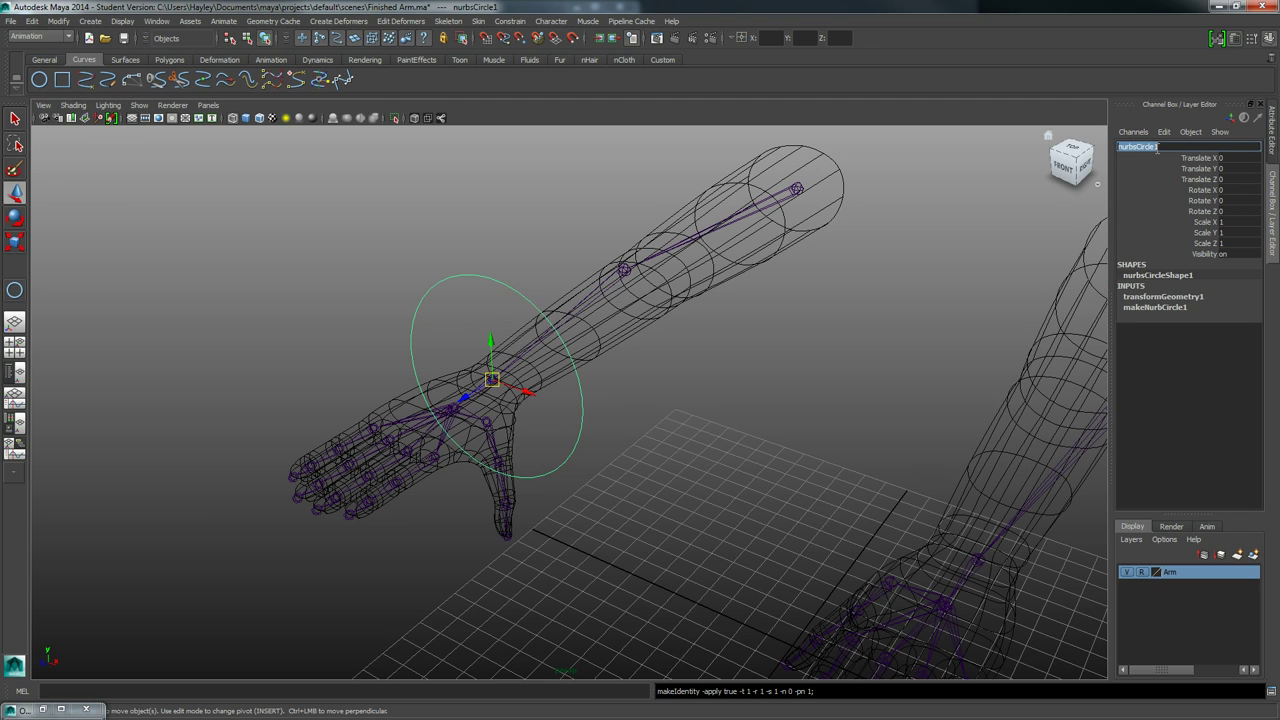
{"action": "type", "text": "L_Hand_CTRL"}
{"action": "key", "text": "Return"}
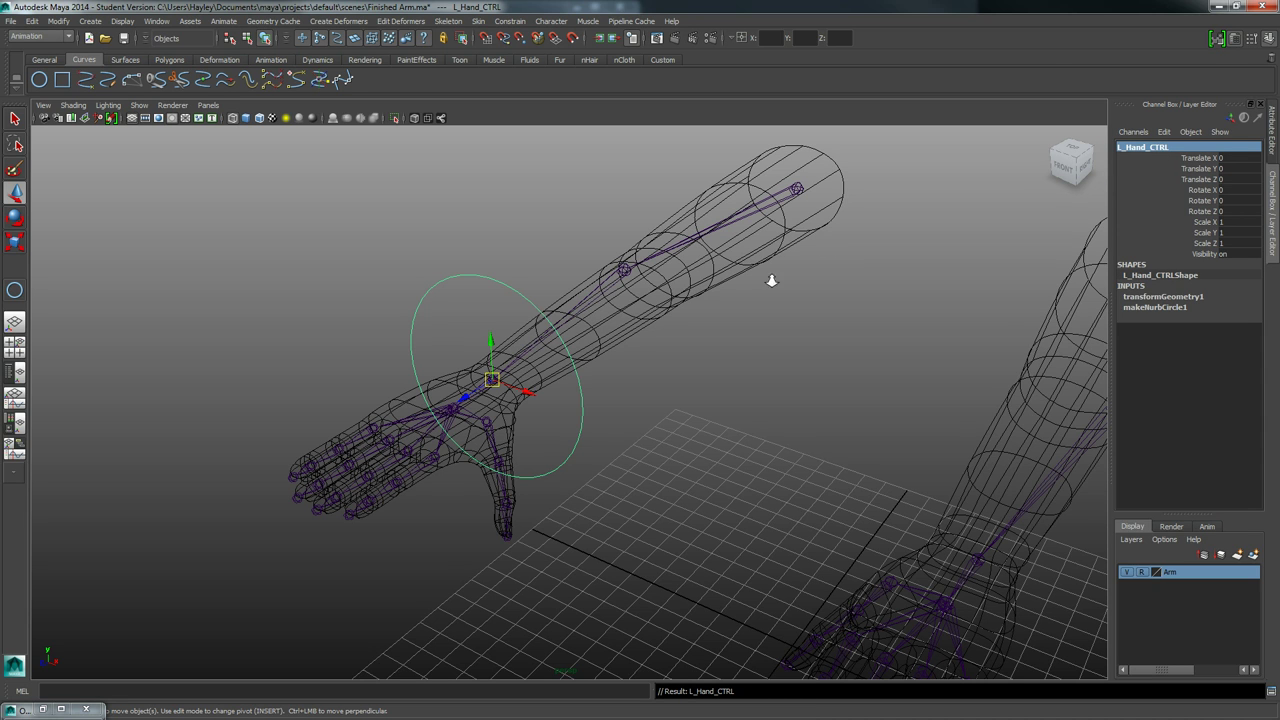
Step: Duplicate L_Hand_CTRL and move the copy along X to 13.49, onto the other arm's wrist joint
{"action": "right_click_drag", "start_coordinate": [771, 277], "coordinate": [494, 294], "text": "alt"}
{"action": "key", "text": "ctrl+d"}
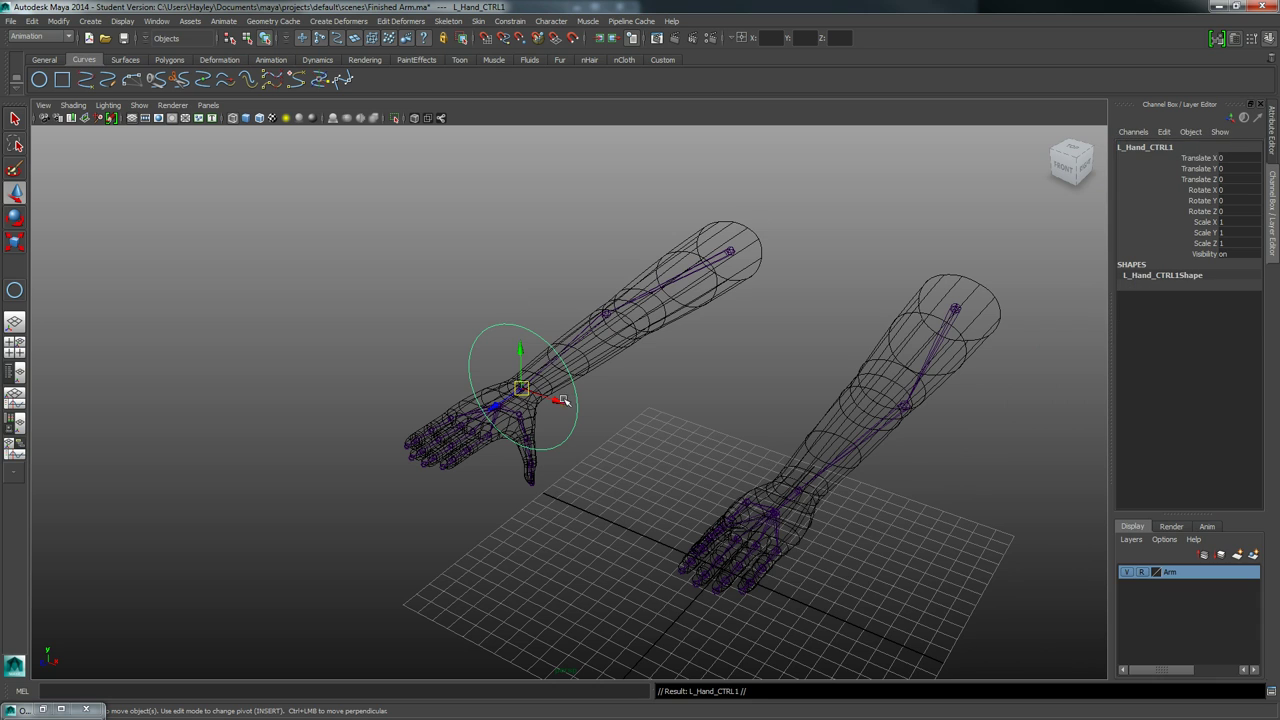
{"action": "left_click_drag", "start_coordinate": [558, 401], "coordinate": [798, 494]}
{"action": "key", "text": "v"}
{"action": "middle_click_drag", "start_coordinate": [636, 490], "coordinate": [567, 429], "text": "alt"}
{"action": "right_click_drag", "start_coordinate": [567, 429], "coordinate": [795, 472], "text": "alt"}
{"action": "middle_click_drag", "start_coordinate": [822, 475], "coordinate": [368, 436], "text": "alt"}
{"action": "right_click_drag", "start_coordinate": [380, 436], "coordinate": [350, 415], "text": "alt"}
{"action": "middle_click_drag", "start_coordinate": [300, 370], "coordinate": [620, 438], "text": "alt"}
{"action": "right_click_drag", "start_coordinate": [590, 425], "coordinate": [370, 400], "text": "alt"}
Step: Rename the duplicated control circle R_Hand_CTRL
{"action": "double_click", "coordinate": [1168, 148]}
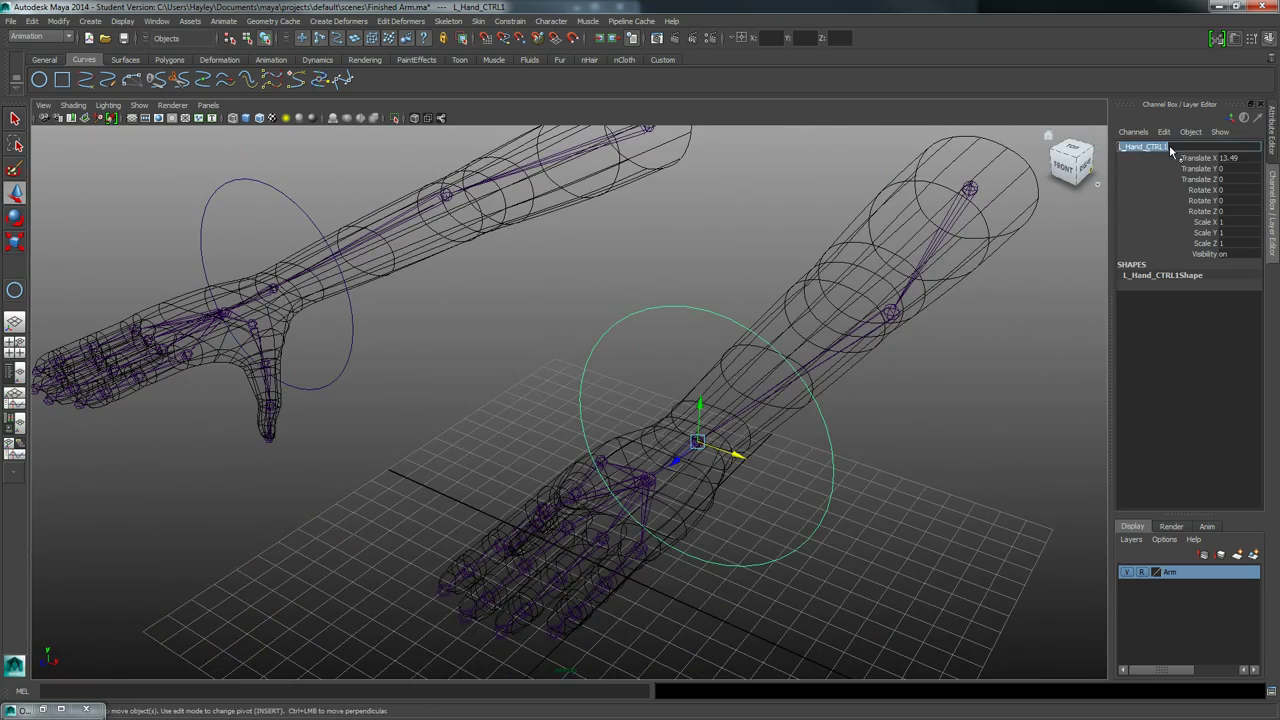
{"action": "type", "text": "R"}
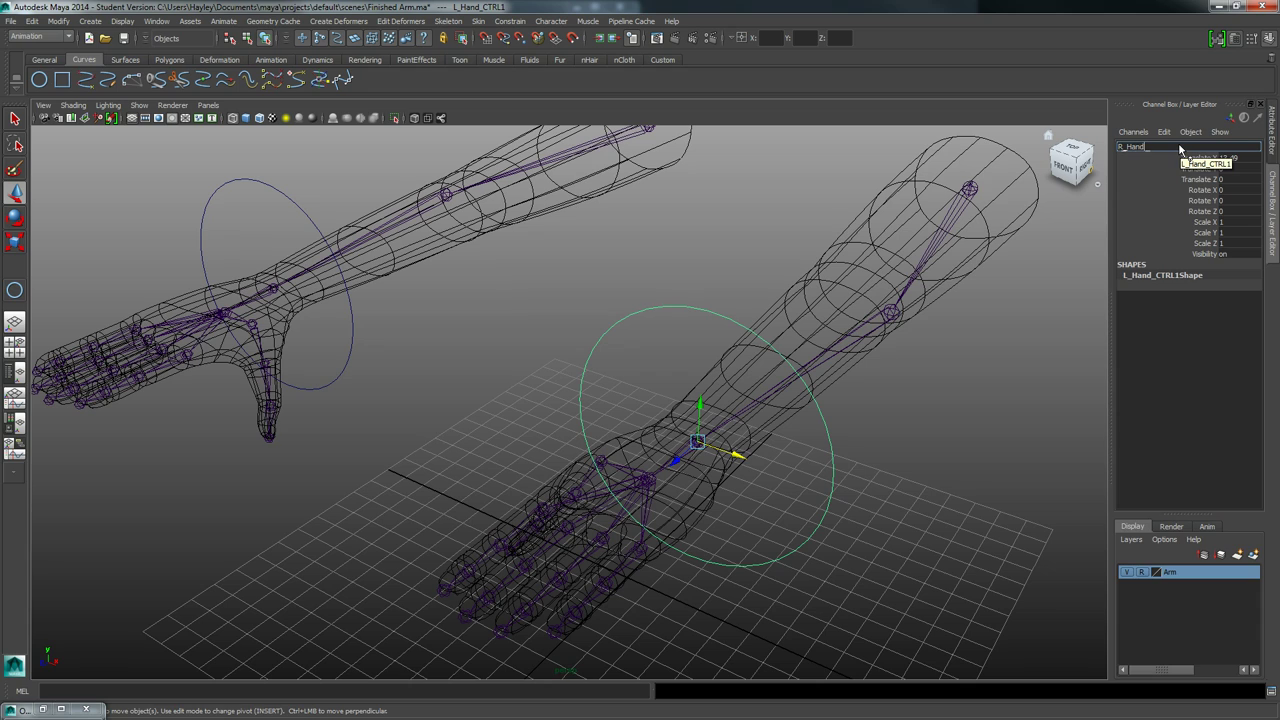
{"action": "type", "text": "_Hand_CTRL"}
{"action": "key", "text": "Return"}
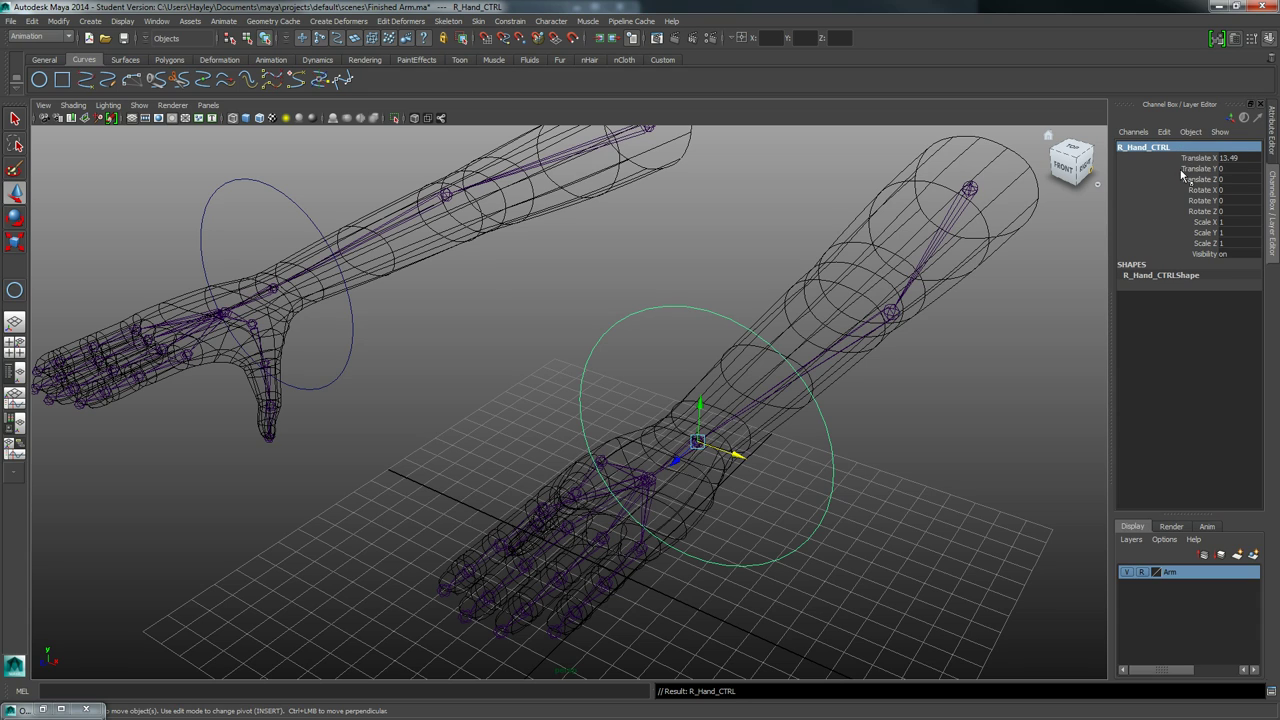
Step: Draw a vertical chain of five spine joints behind the shoulders in the side view, starting at ground level, and select its base joint
{"action": "mouse_move", "coordinate": [511, 313]}
{"action": "left_mouse_down", "text": "alt"}
{"action": "mouse_move", "coordinate": [566, 286]}
{"action": "mouse_move", "coordinate": [487, 293]}
{"action": "mouse_move", "coordinate": [456, 318]}
{"action": "mouse_move", "coordinate": [520, 320]}
{"action": "mouse_move", "coordinate": [506, 333]}
{"action": "left_mouse_up", "text": "alt"}
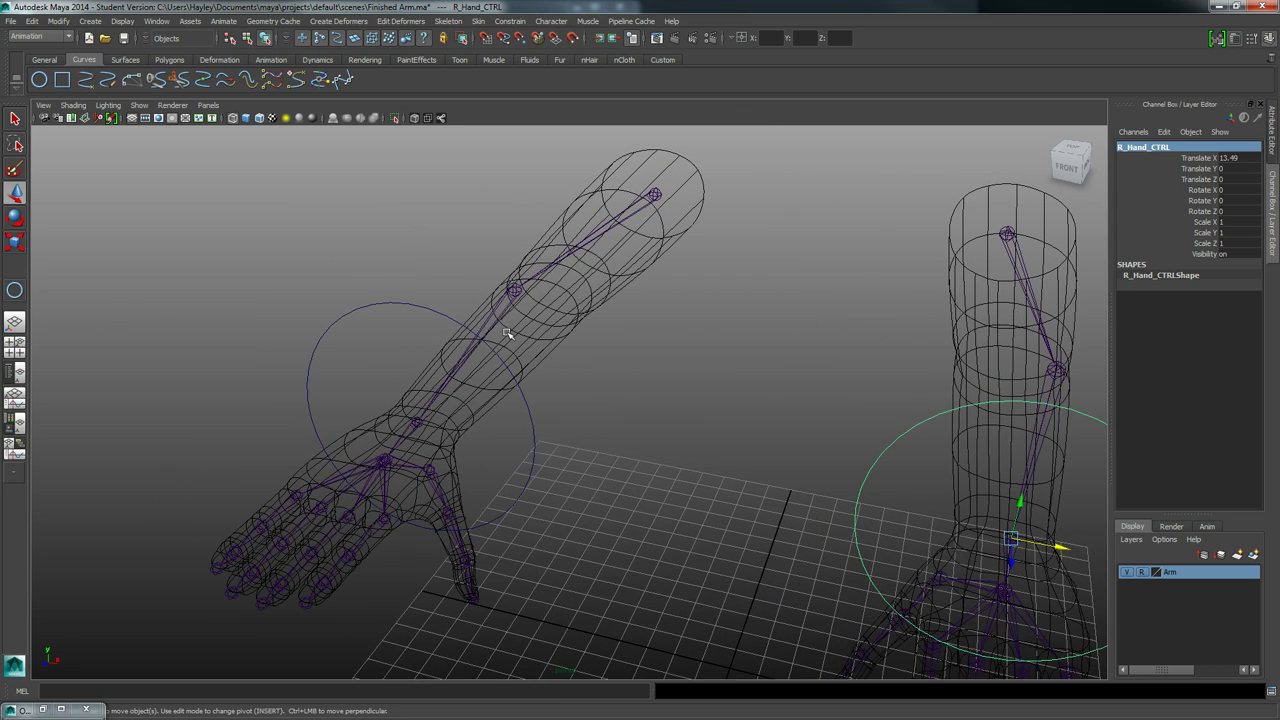
{"action": "left_click_drag", "start_coordinate": [347, 336], "coordinate": [518, 336], "text": "alt"}
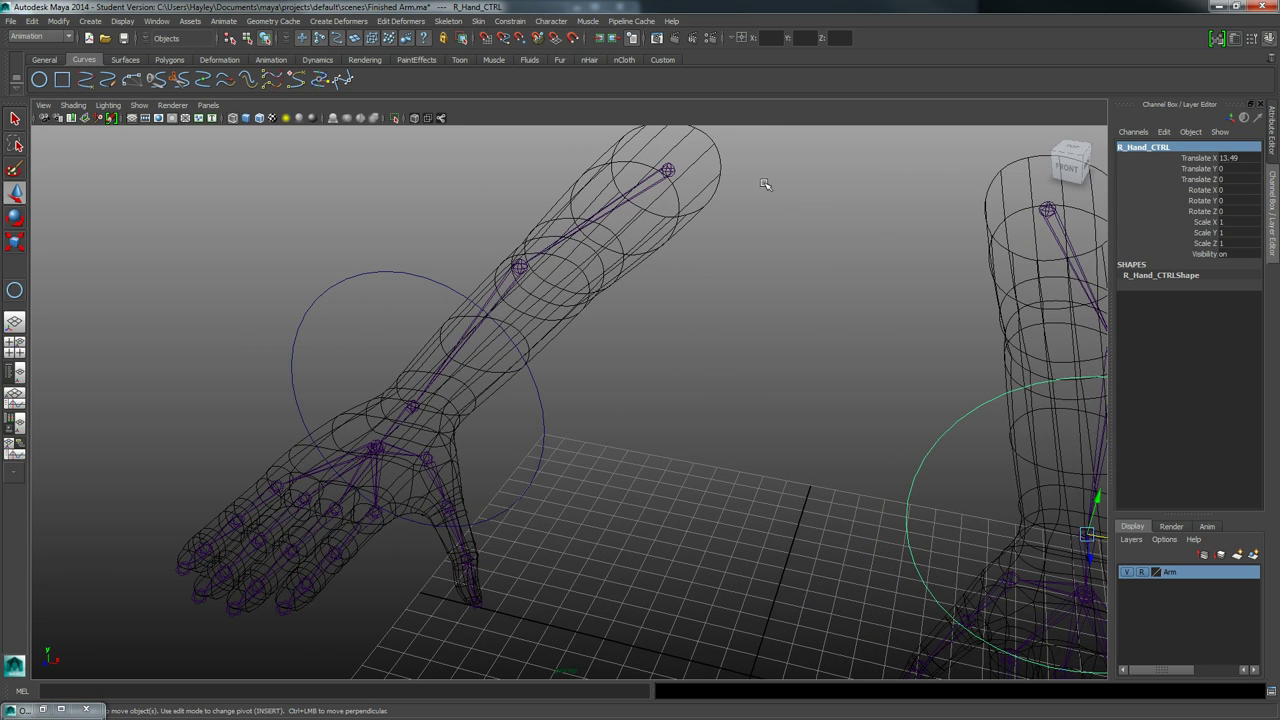
{"action": "middle_click_drag", "start_coordinate": [775, 184], "coordinate": [684, 230], "text": "alt"}
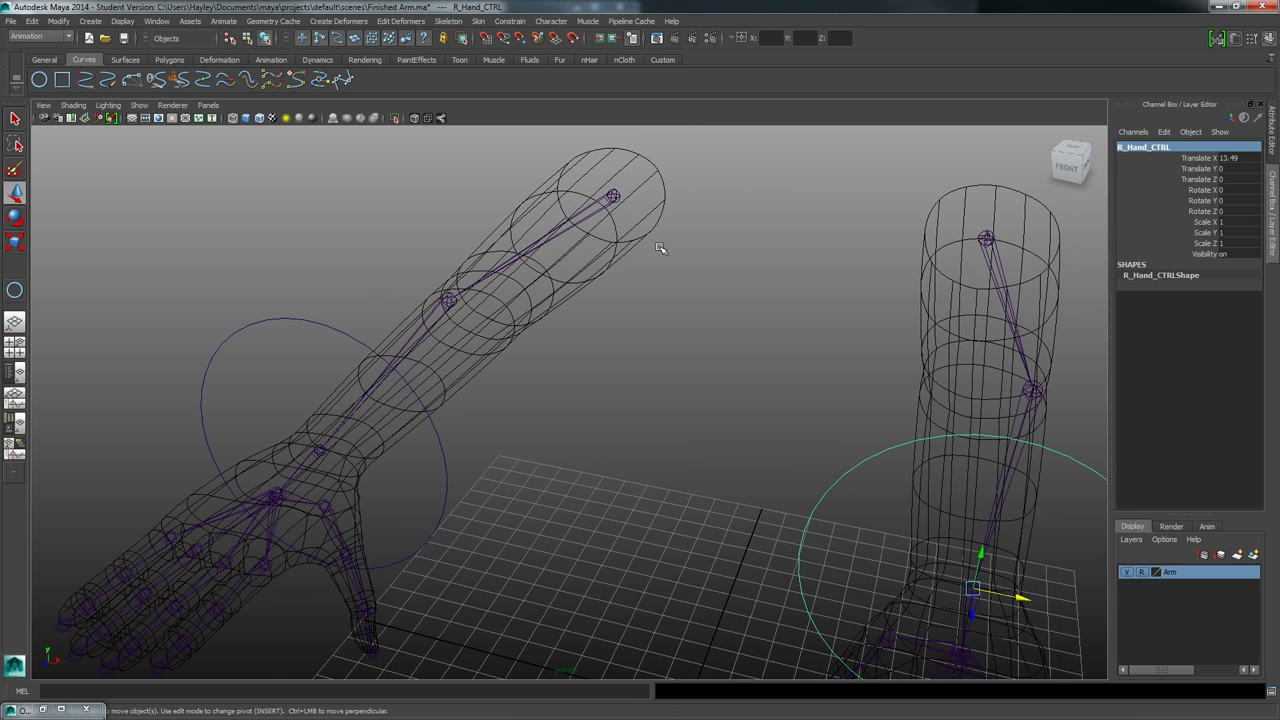
{"action": "left_click", "coordinate": [270, 59]}
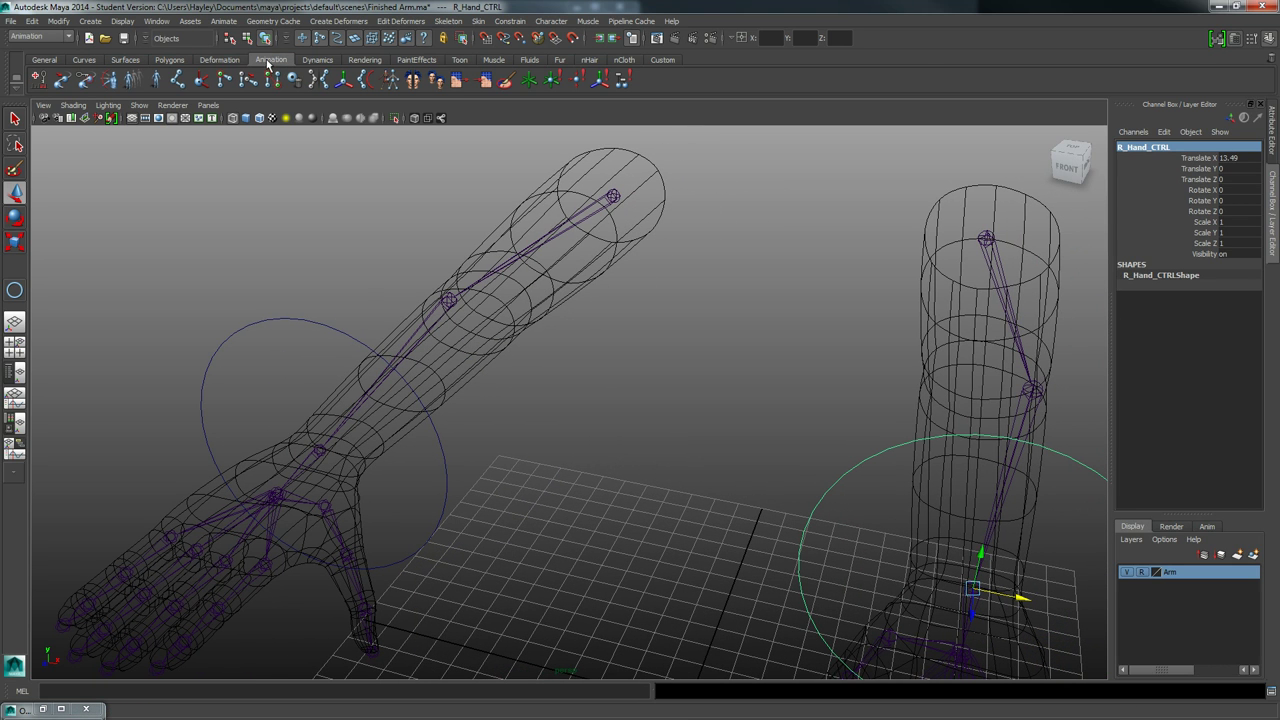
{"action": "left_click", "coordinate": [177, 79]}
{"action": "key", "text": "space"}
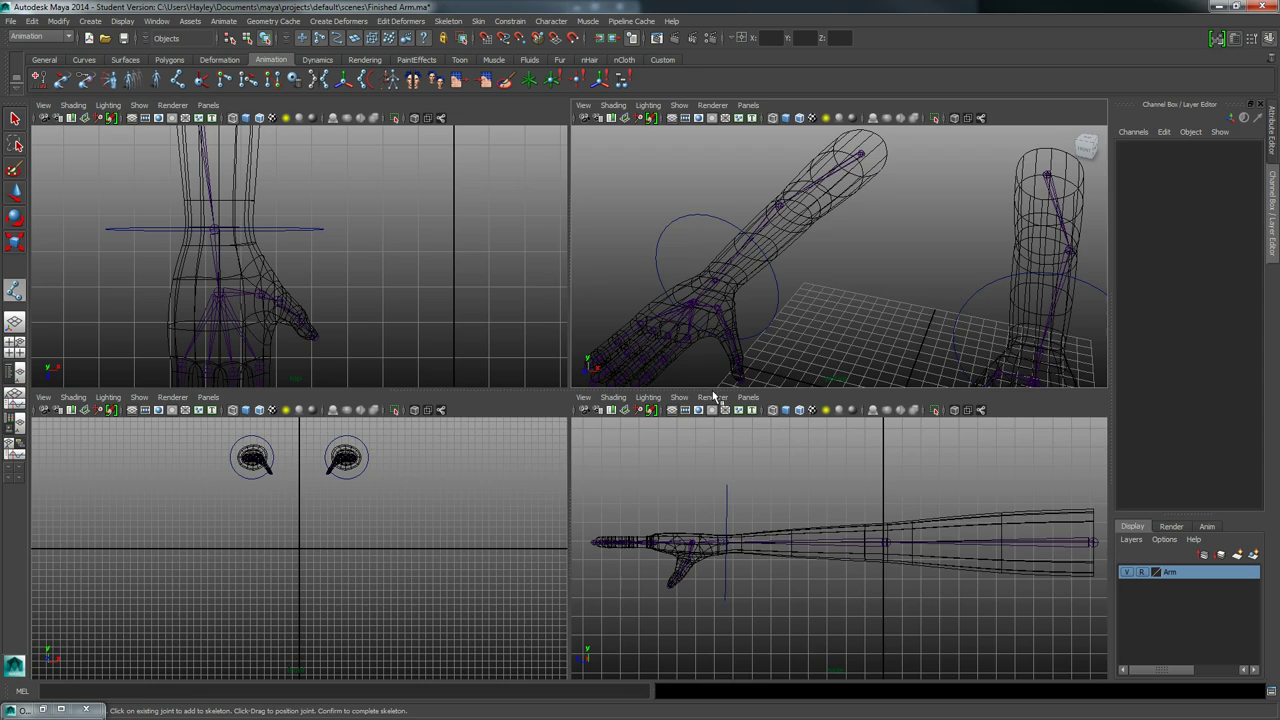
{"action": "key", "text": "space"}
{"action": "middle_click_drag", "start_coordinate": [924, 410], "coordinate": [586, 313], "text": "alt"}
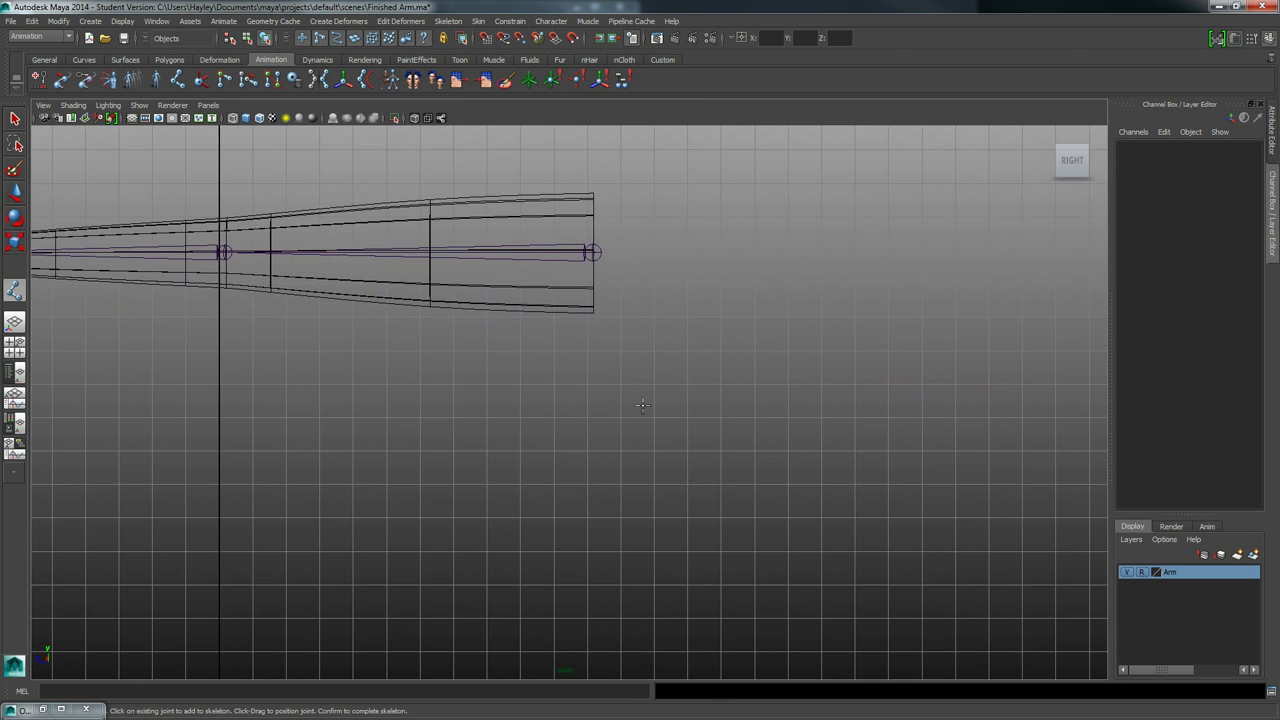
{"action": "right_click_drag", "start_coordinate": [643, 408], "coordinate": [462, 450], "text": "alt"}
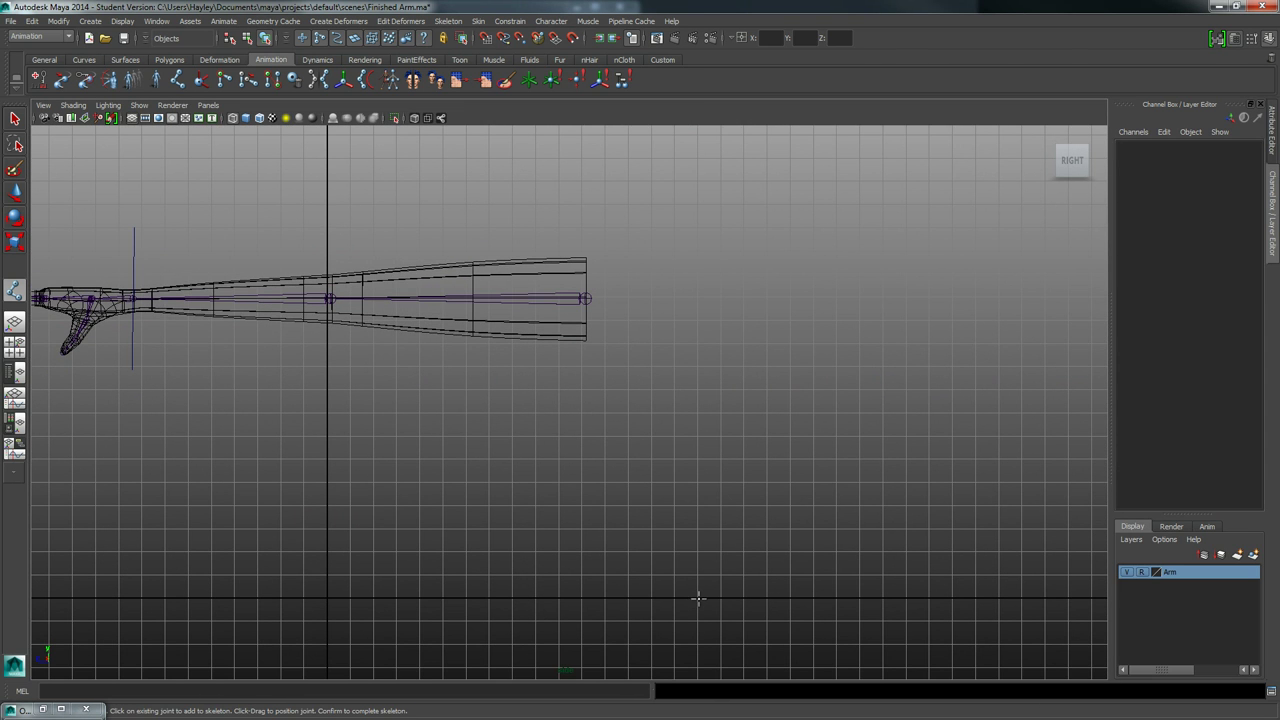
{"action": "left_click", "coordinate": [698, 598]}
{"action": "left_click", "coordinate": [652, 461]}
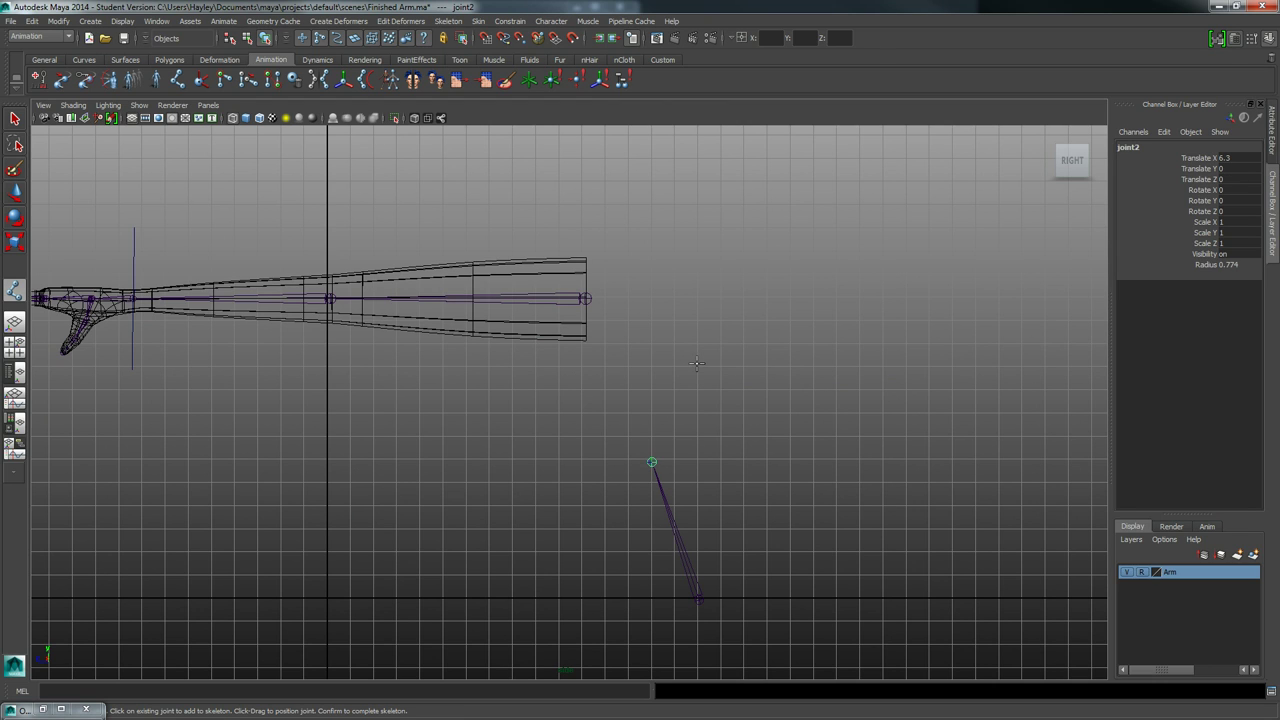
{"action": "left_click", "coordinate": [697, 364]}
{"action": "left_click", "coordinate": [677, 207]}
{"action": "middle_click_drag", "start_coordinate": [677, 207], "coordinate": [685, 357], "text": "alt"}
{"action": "left_click", "coordinate": [651, 245]}
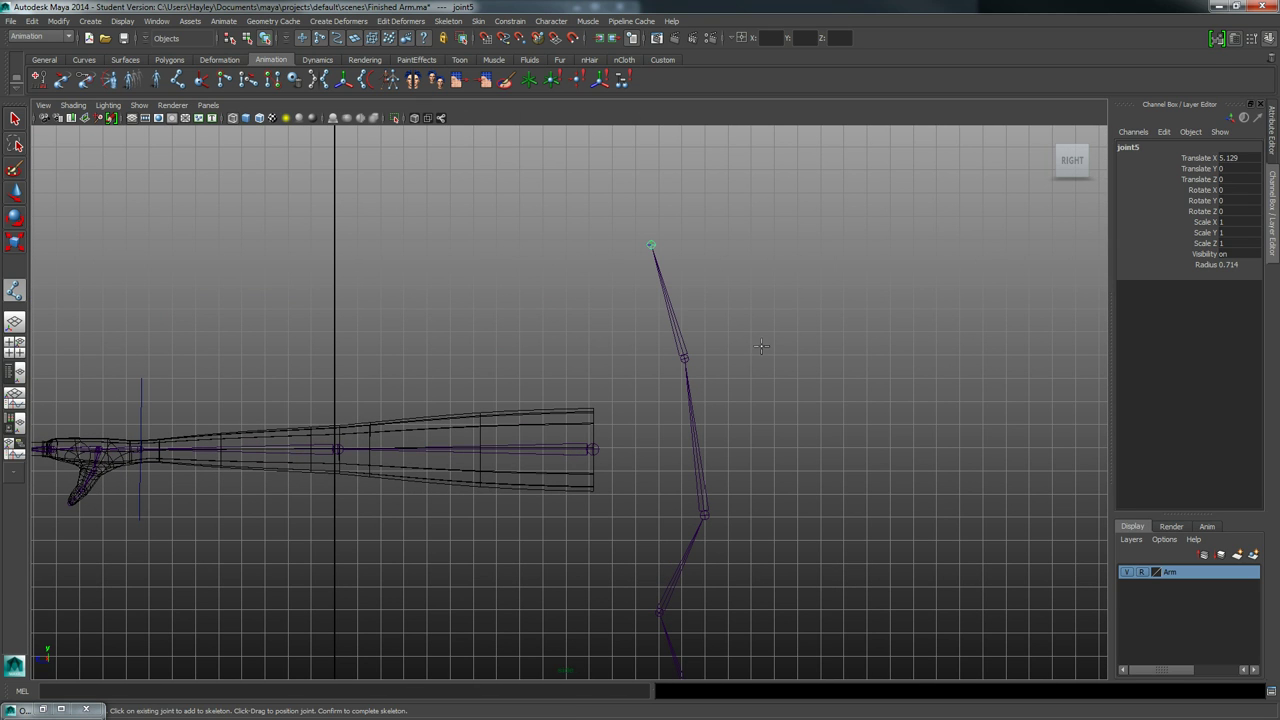
{"action": "key", "text": "w"}
{"action": "middle_click_drag", "start_coordinate": [765, 343], "coordinate": [800, 197], "text": "alt"}
{"action": "middle_click_drag", "start_coordinate": [762, 355], "coordinate": [770, 321], "text": "alt"}
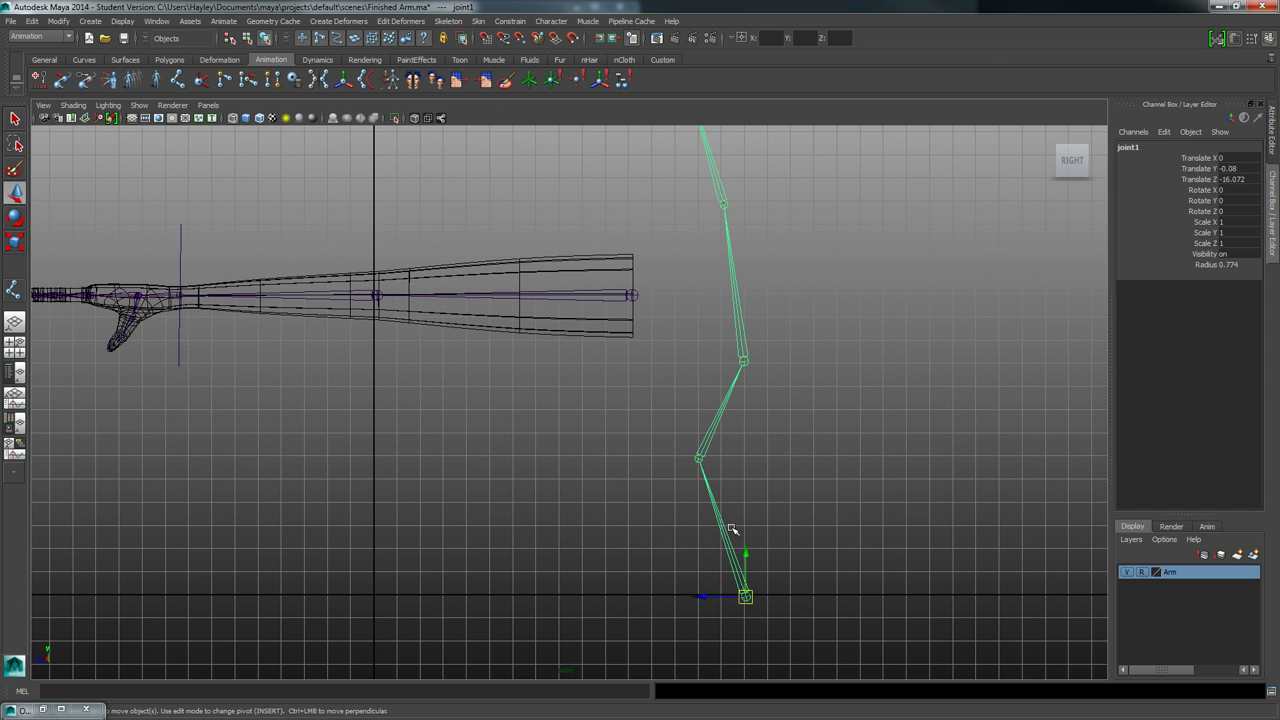
Step: Restore the Outliner and collapse the R_Shoulder and L_Shoulder hierarchies
{"action": "left_click", "coordinate": [44, 707]}
{"action": "scroll", "coordinate": [1036, 338], "scroll_direction": "down", "scroll_amount": 2}
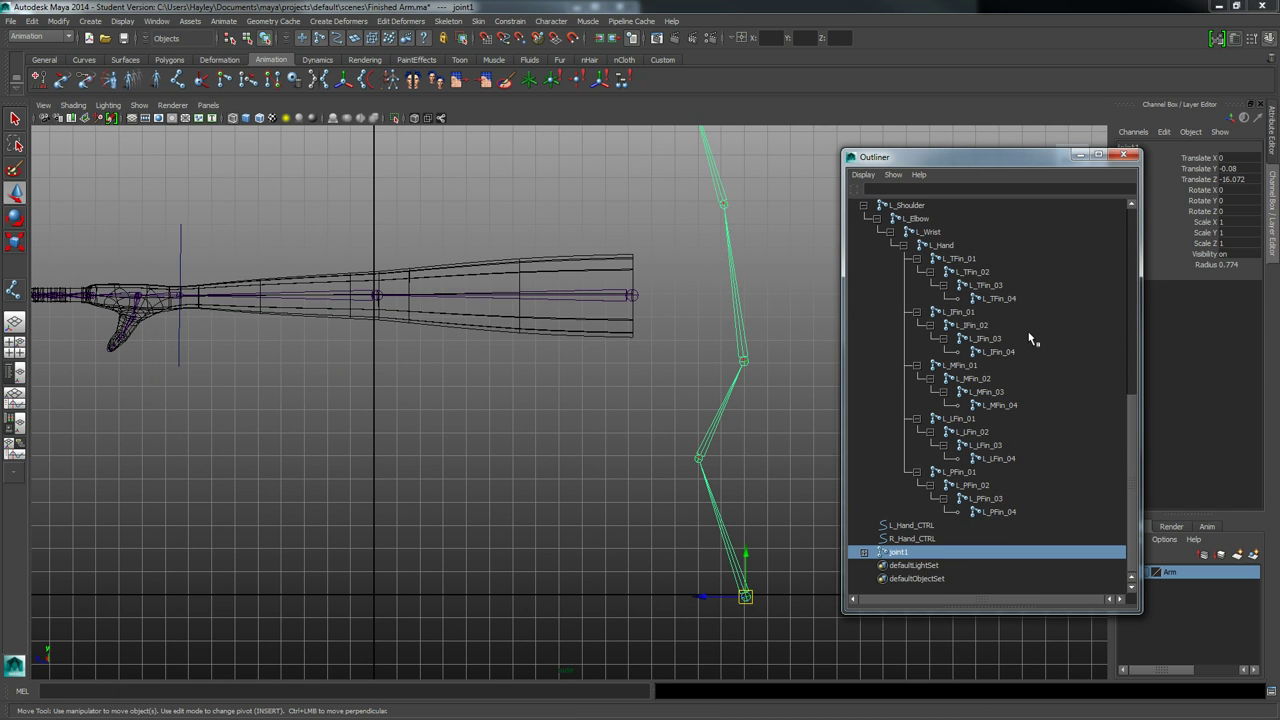
{"action": "scroll", "coordinate": [945, 345], "scroll_direction": "up", "scroll_amount": 10}
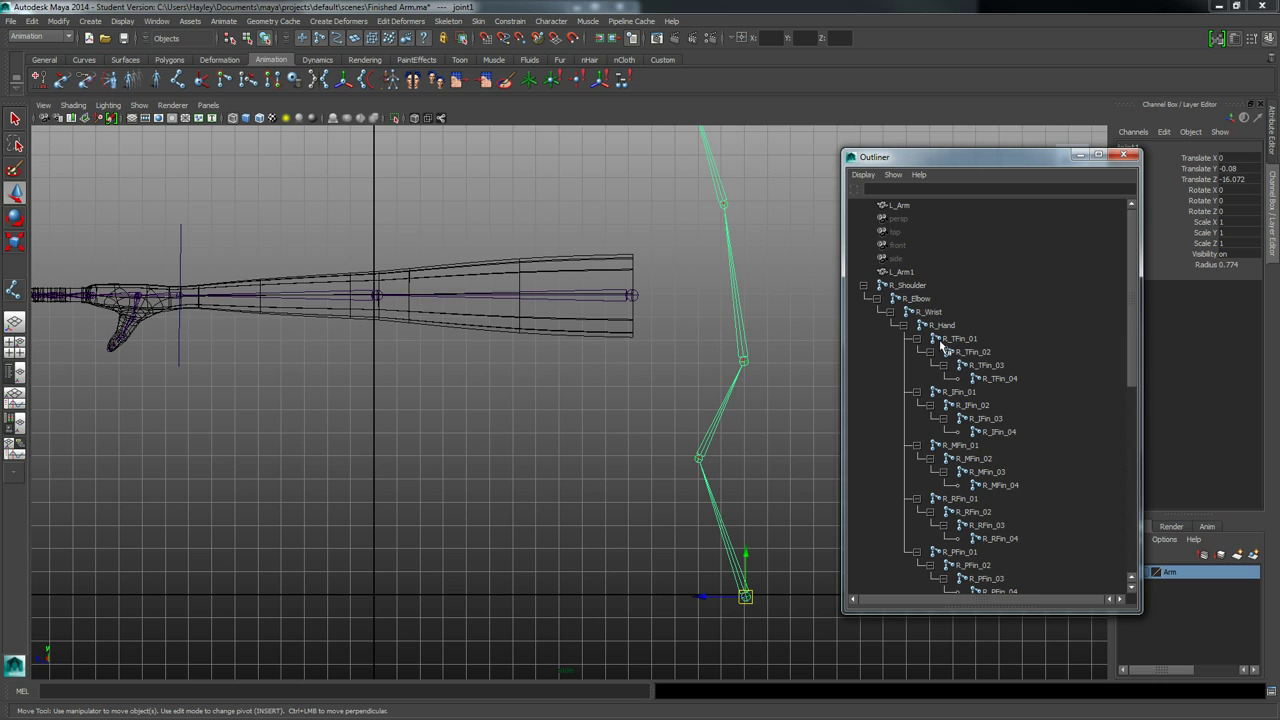
{"action": "left_click", "coordinate": [864, 287]}
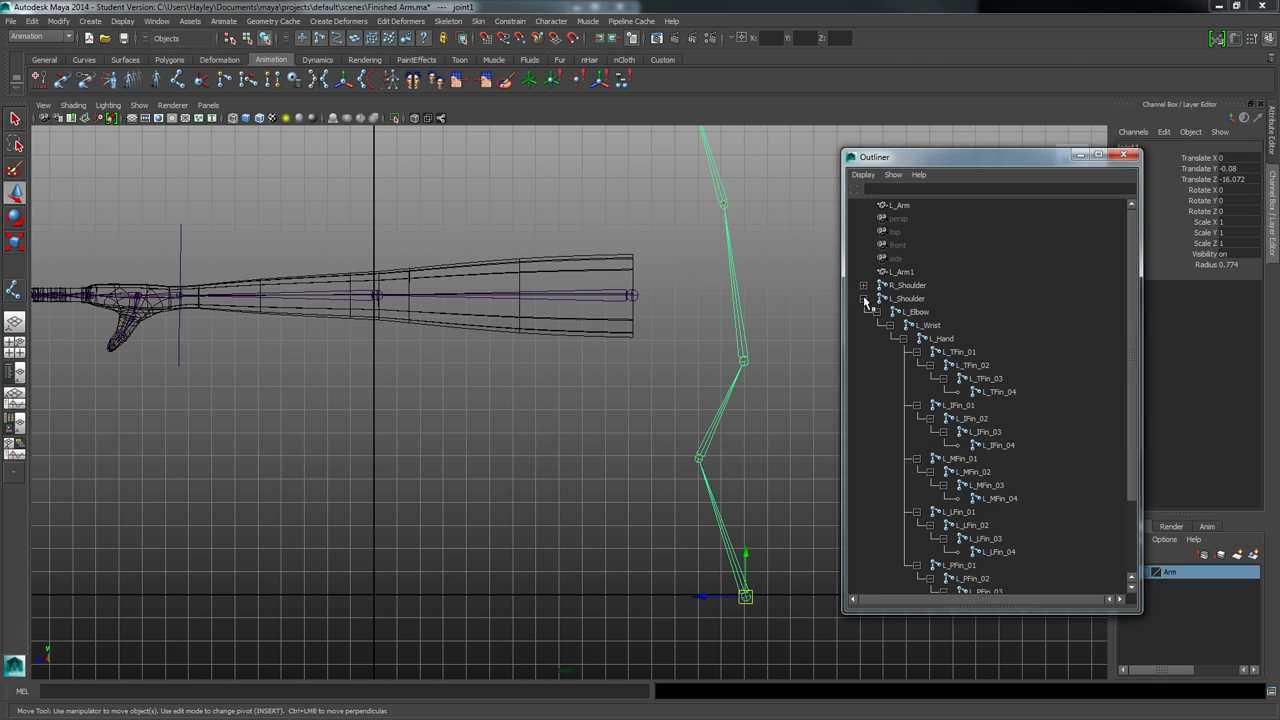
{"action": "left_click", "coordinate": [864, 300]}
Step: Rename joint1 as Root and expand its child joints
{"action": "double_click", "coordinate": [899, 340]}
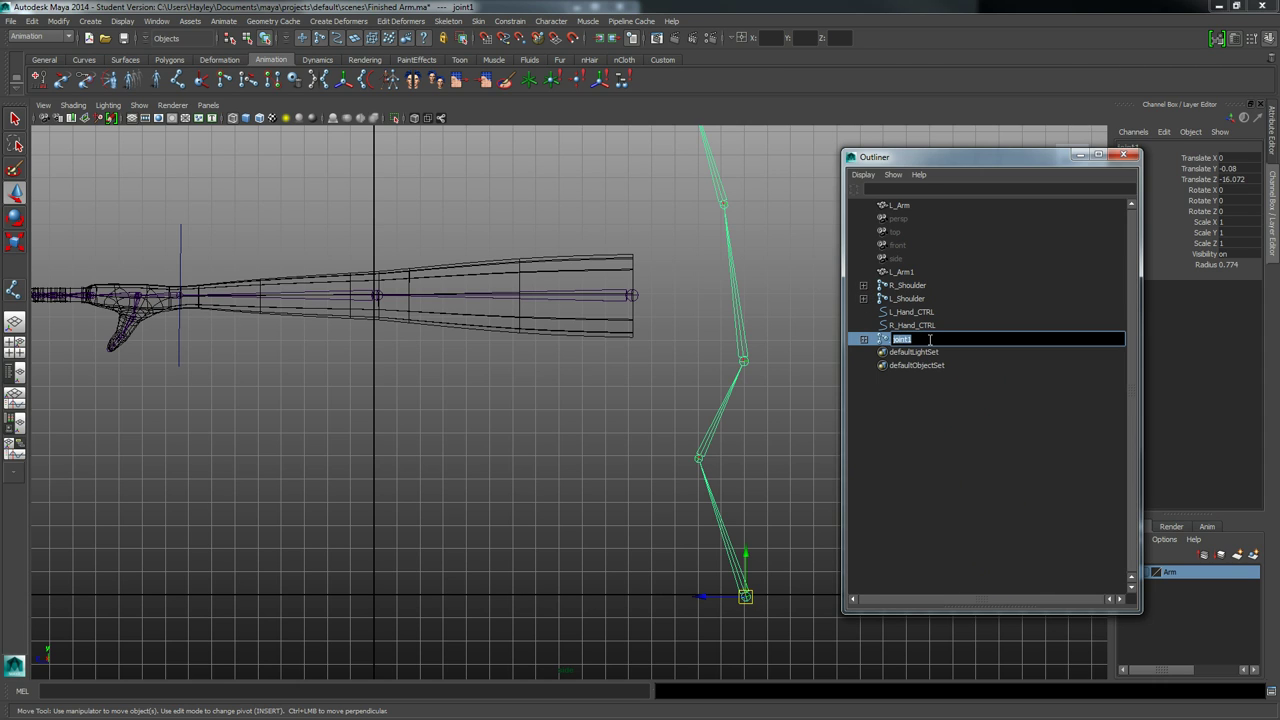
{"action": "left_click", "coordinate": [864, 339]}
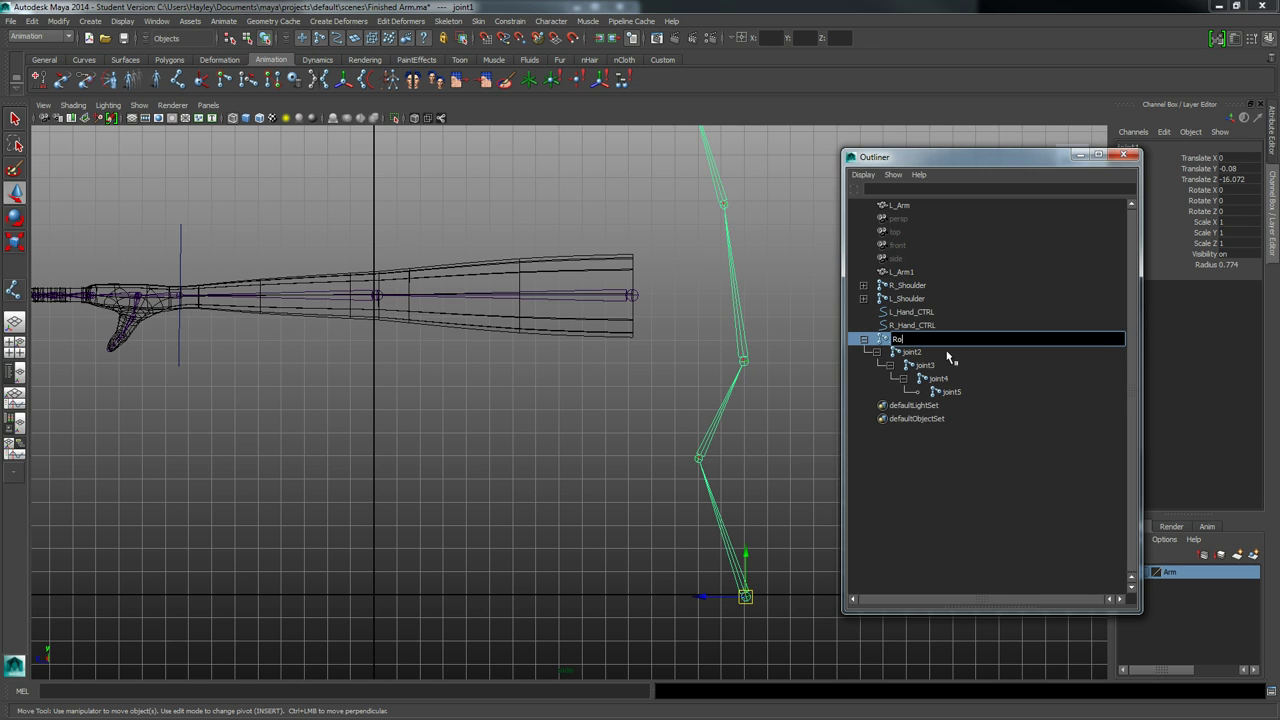
{"action": "key", "text": "Return"}
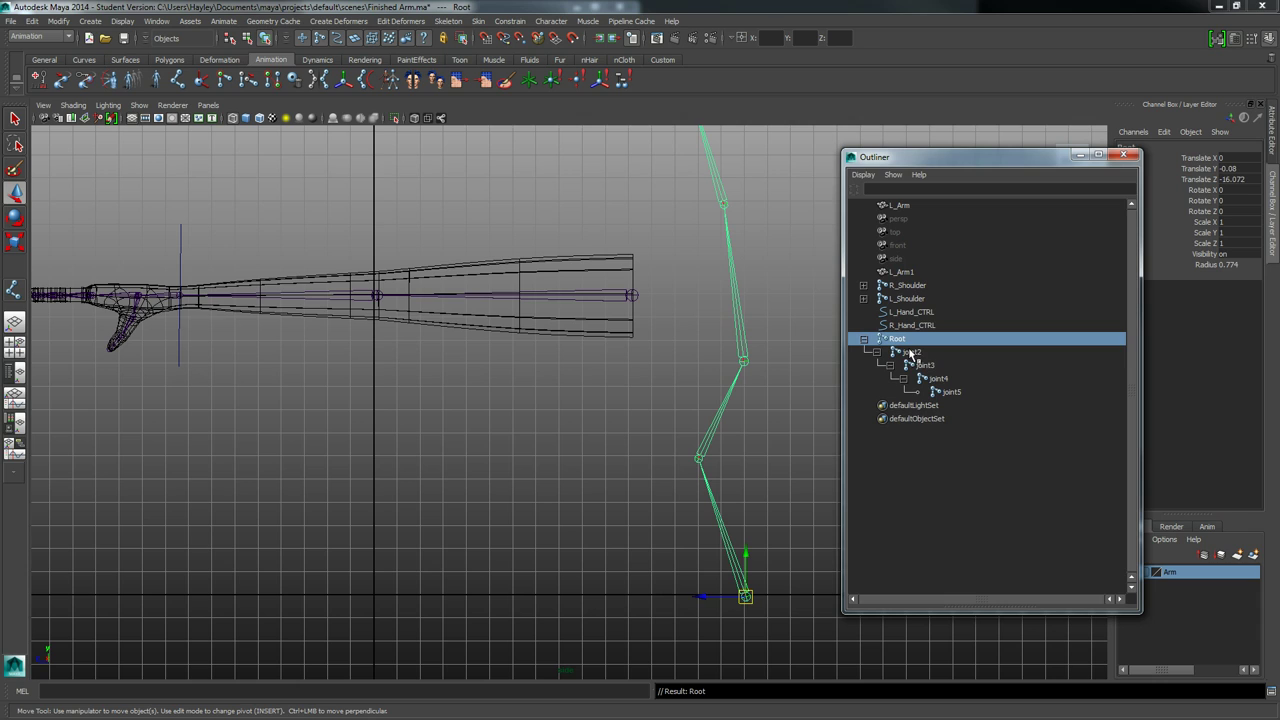
Step: Rename joint5 at the end of the spine chain as Head and its parent joint4 as Neck
{"action": "double_click", "coordinate": [911, 352]}
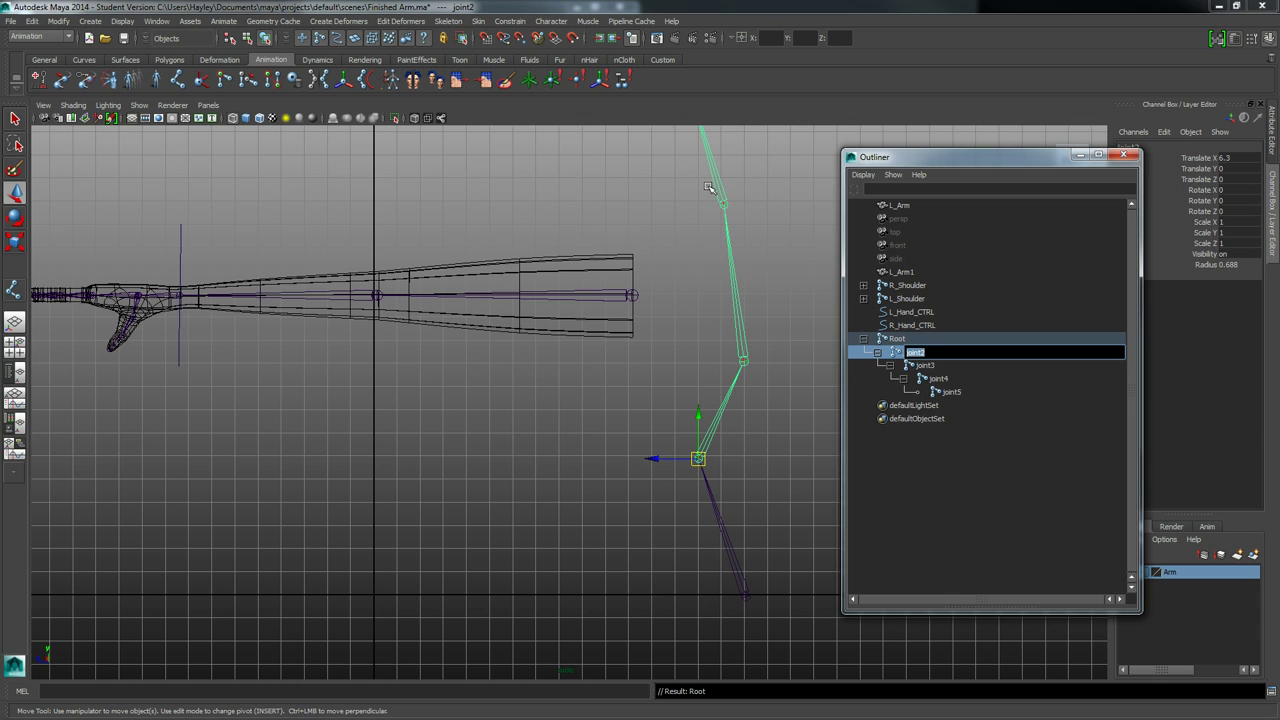
{"action": "double_click", "coordinate": [952, 392]}
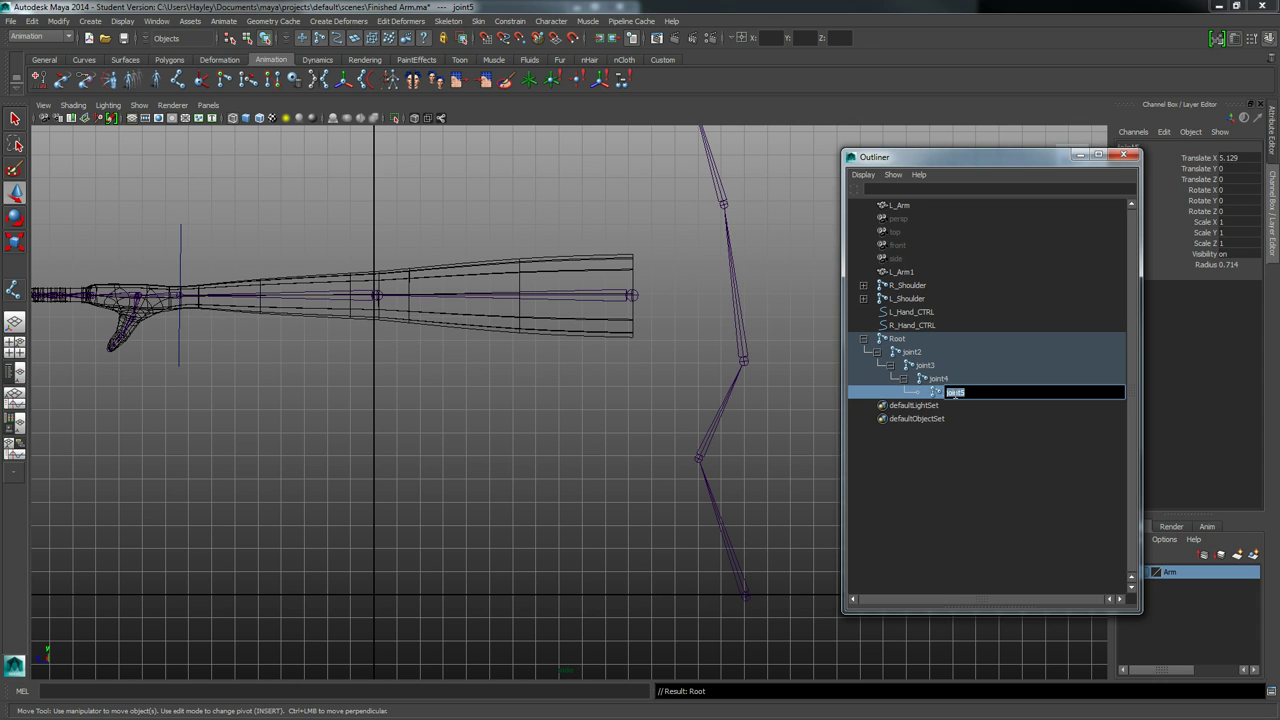
{"action": "type", "text": "Head"}
{"action": "key", "text": "Return"}
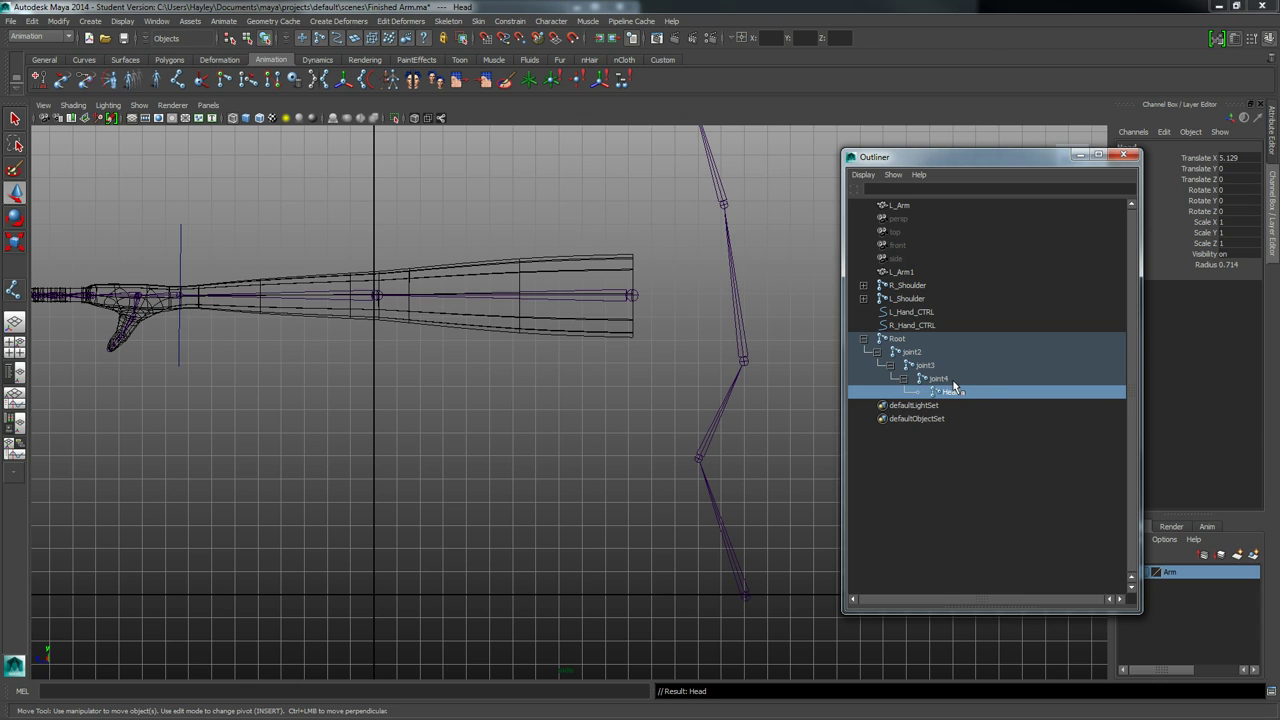
{"action": "left_click", "coordinate": [940, 378]}
{"action": "double_click", "coordinate": [940, 378]}
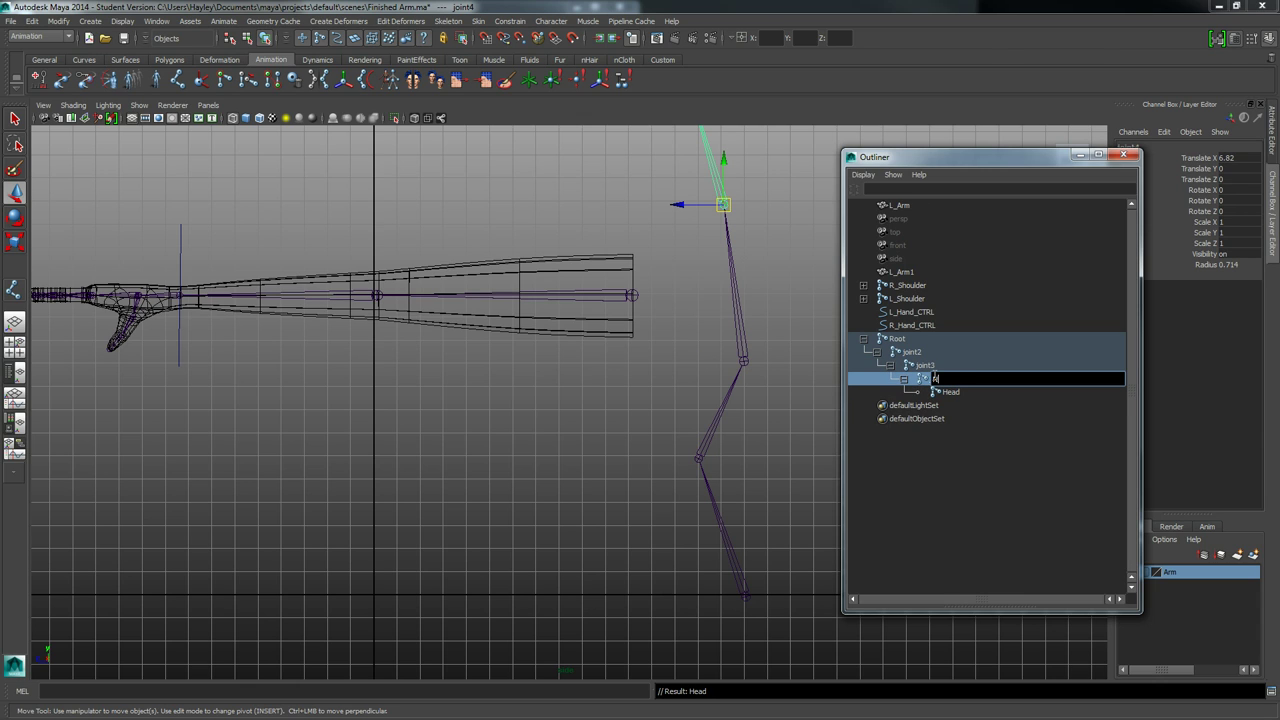
{"action": "type", "text": "Neck"}
{"action": "key", "text": "Return"}
Step: Rename joint3 as Chest and joint2 as Spine, and clear the selection
{"action": "double_click", "coordinate": [928, 366]}
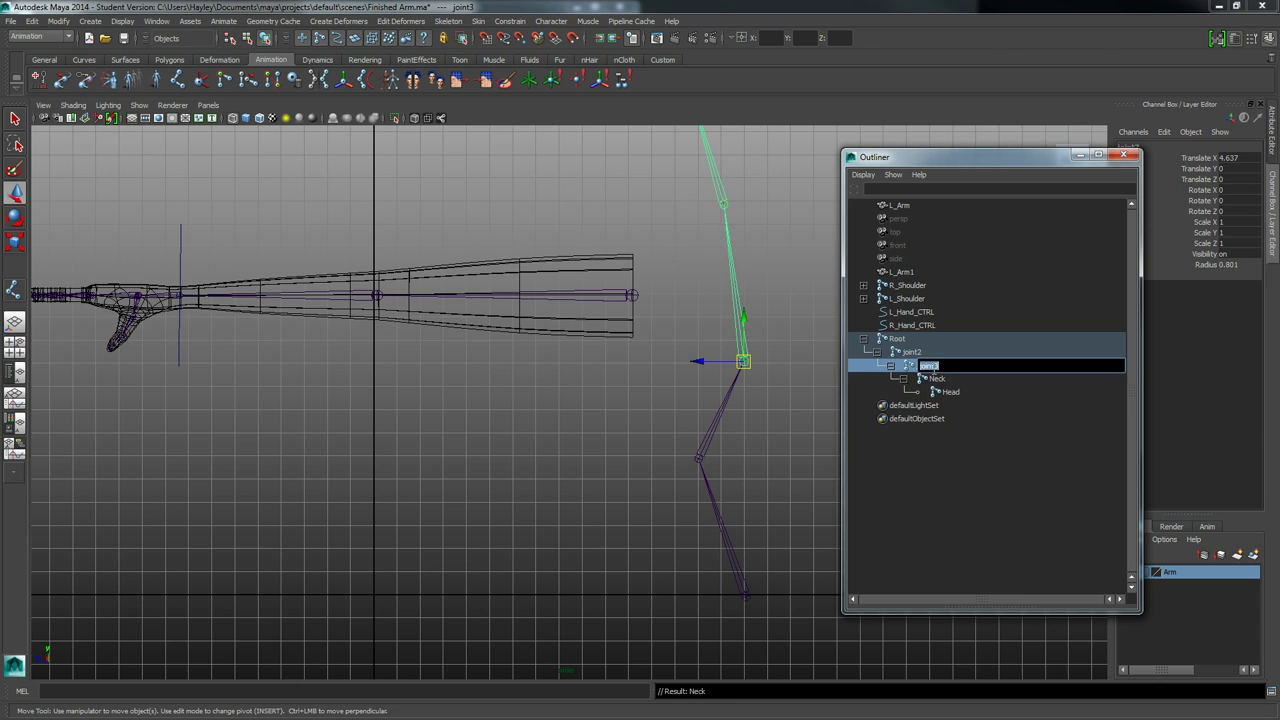
{"action": "type", "text": "Chest"}
{"action": "key", "text": "Return"}
{"action": "double_click", "coordinate": [914, 352]}
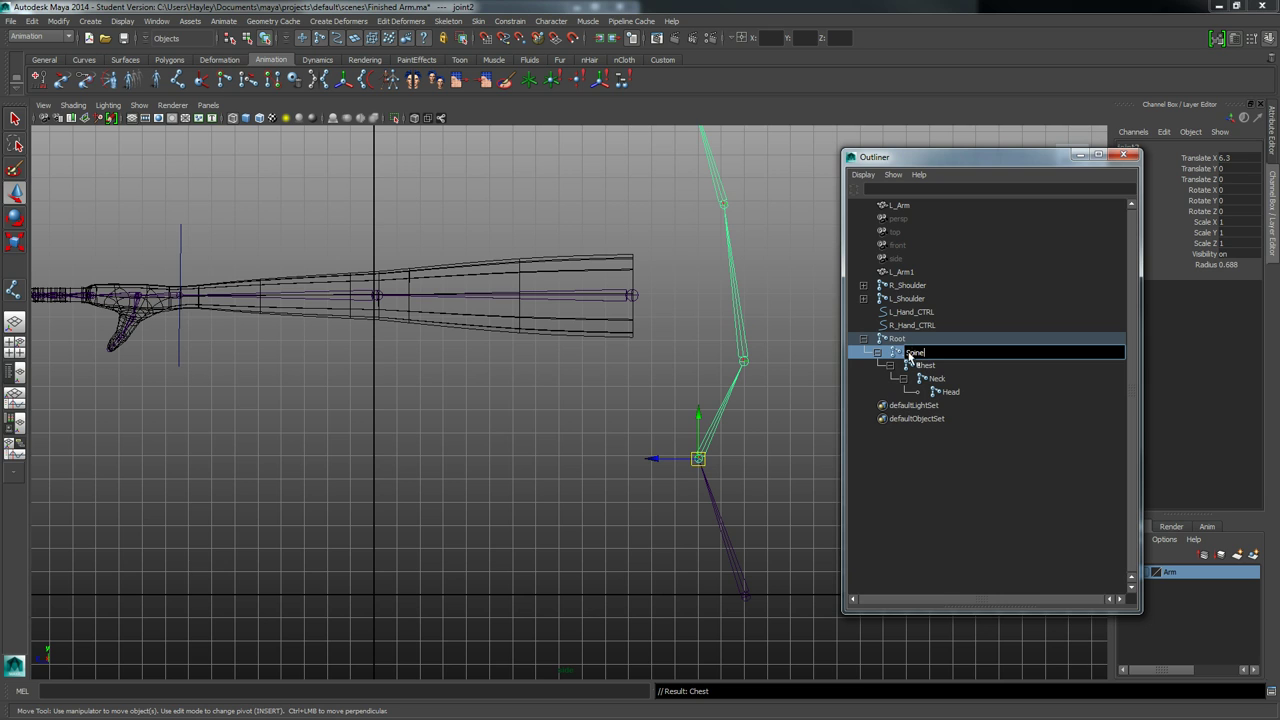
{"action": "type", "text": "Spine"}
{"action": "key", "text": "Return"}
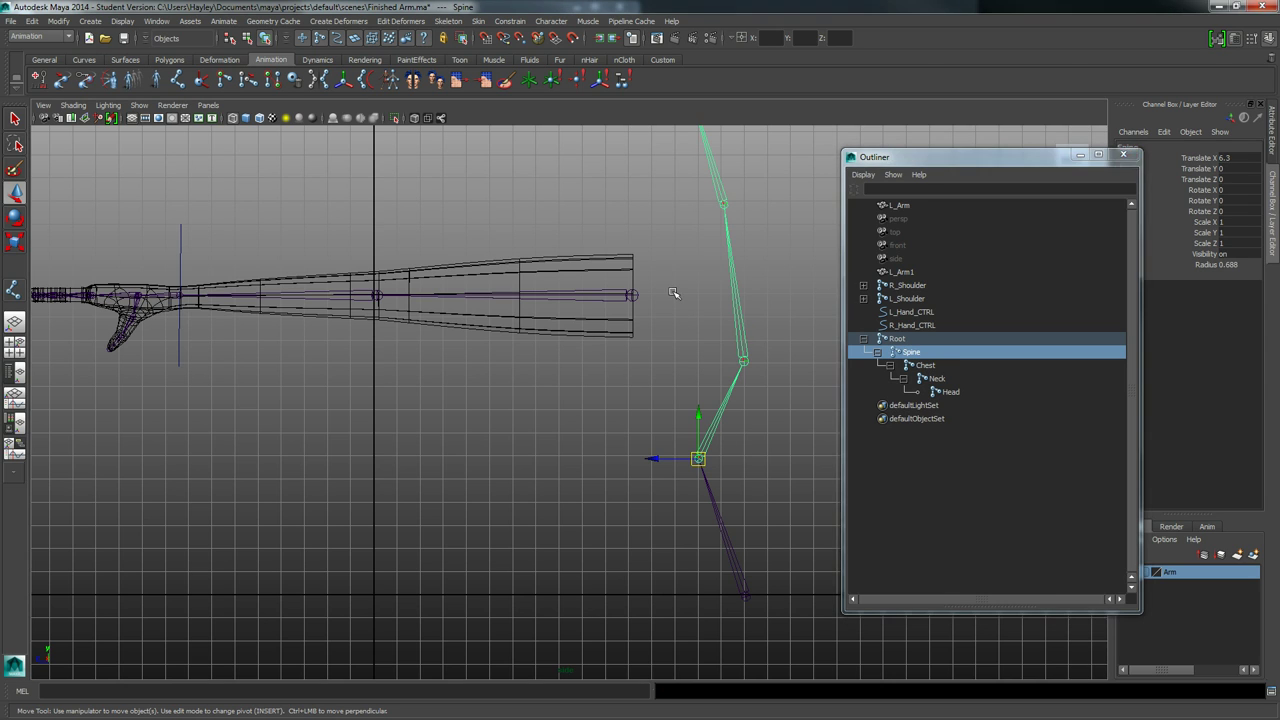
{"action": "left_click", "coordinate": [674, 289]}
Step: Place a single joint in the front view at the right arm's inner edge, at about X -4.56, Y 12.97
{"action": "key", "text": "space"}
{"action": "key", "text": "space"}
{"action": "left_click_drag", "start_coordinate": [571, 278], "coordinate": [545, 295], "text": "alt"}
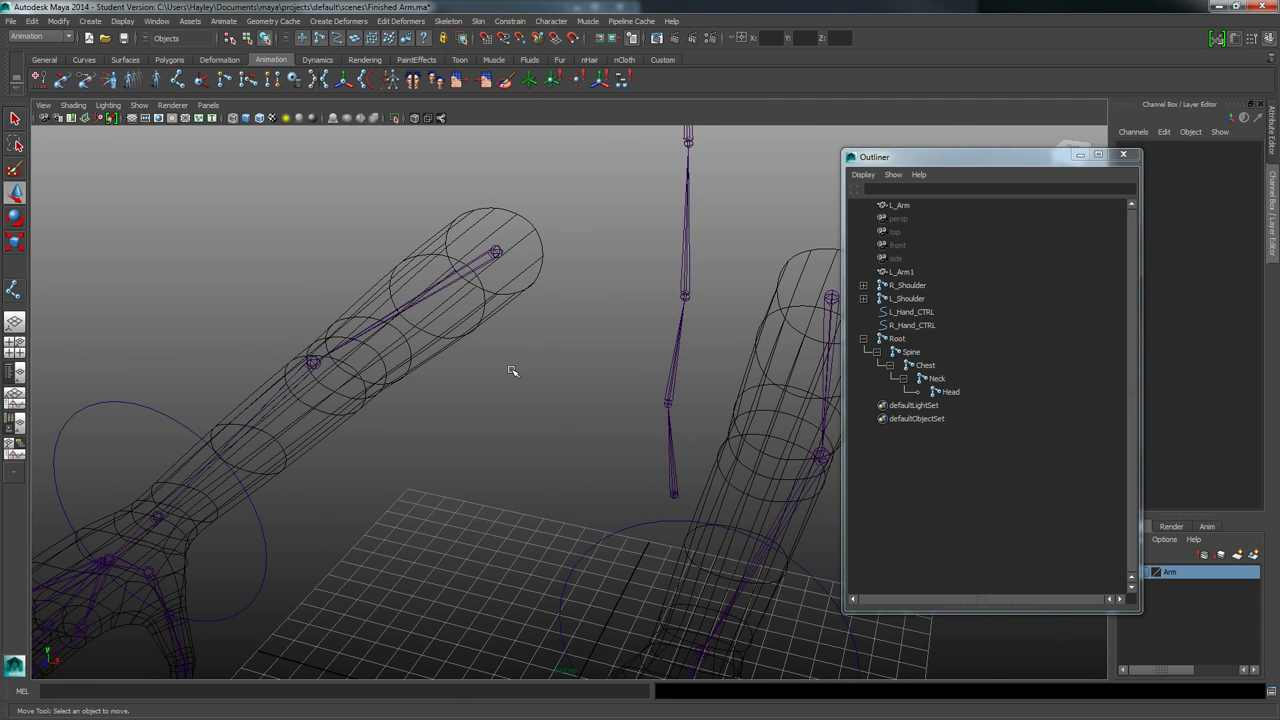
{"action": "key", "text": "space"}
{"action": "key", "text": "space"}
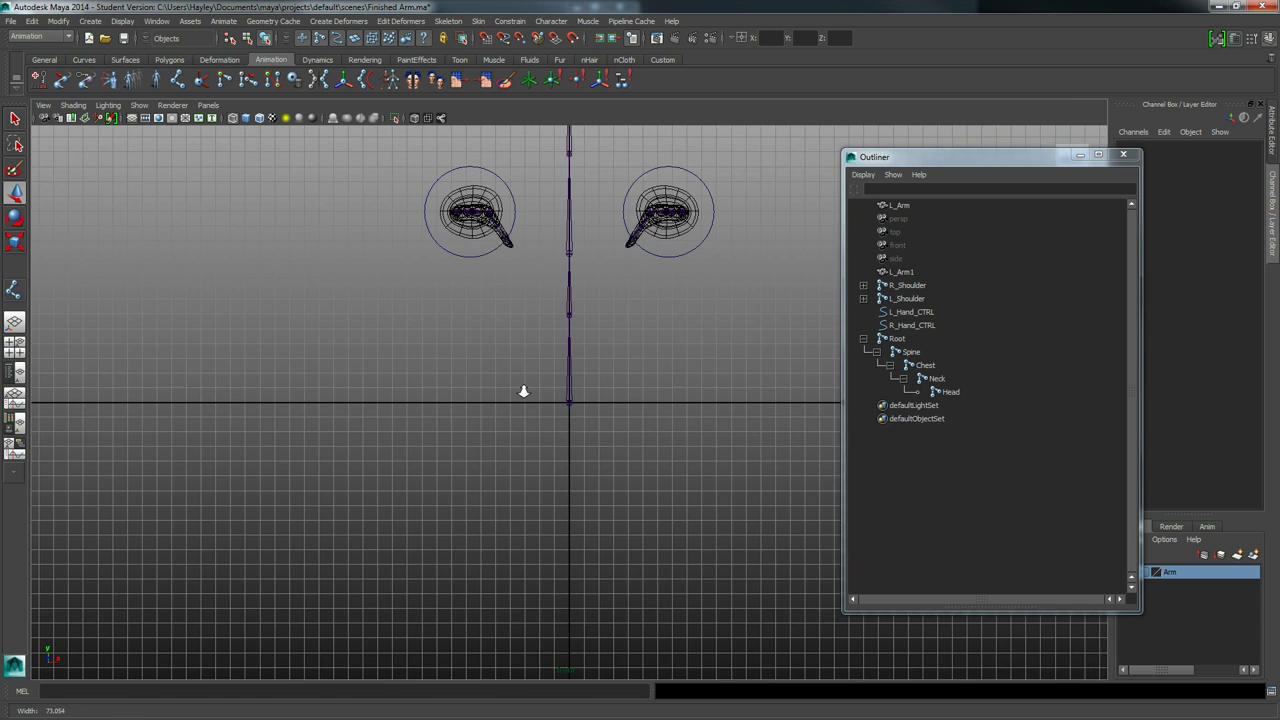
{"action": "middle_click_drag", "start_coordinate": [523, 388], "coordinate": [435, 600], "text": "alt"}
{"action": "scroll", "coordinate": [280, 409], "scroll_direction": "up", "scroll_amount": 5}
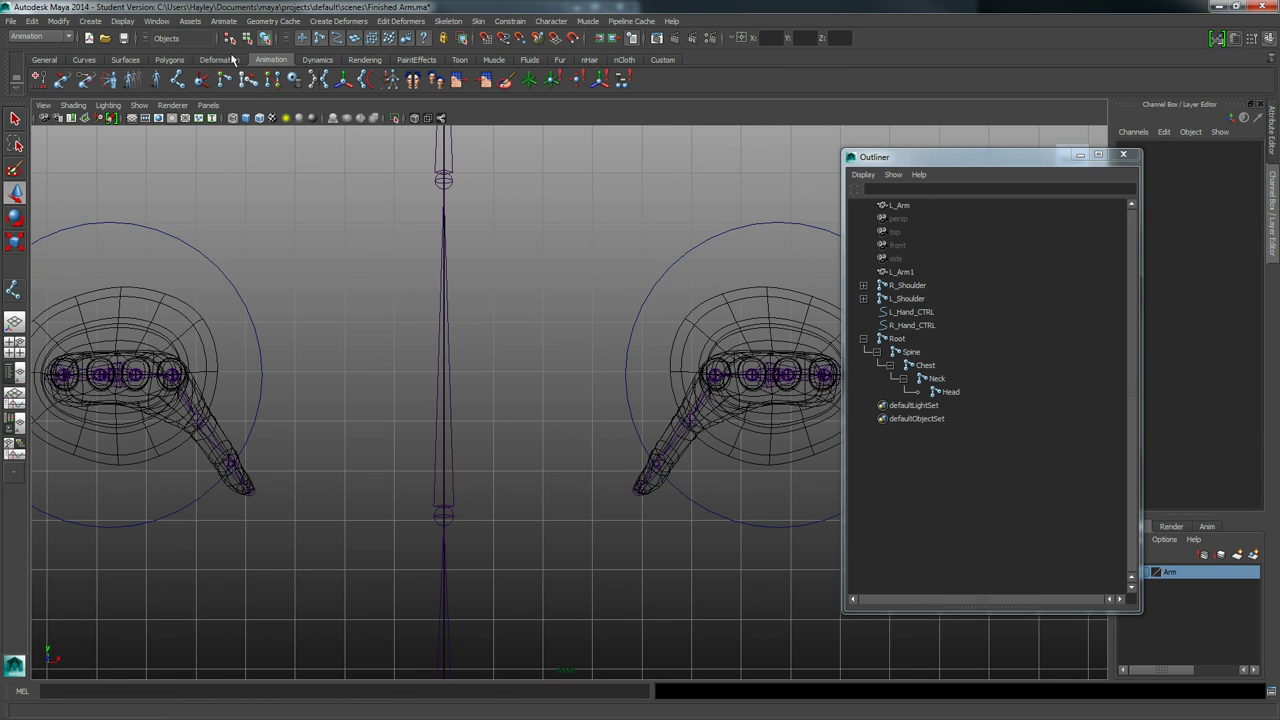
{"action": "left_click", "coordinate": [201, 78]}
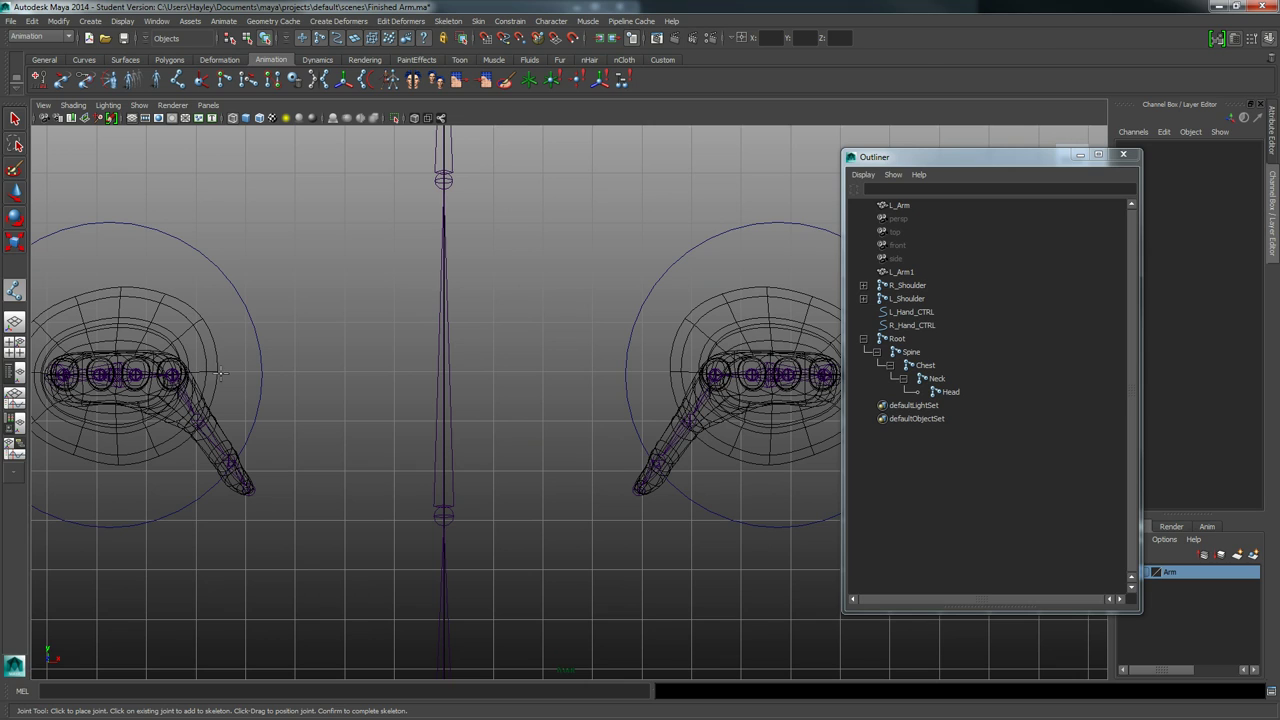
{"action": "left_click", "coordinate": [218, 372]}
{"action": "key", "text": "w"}
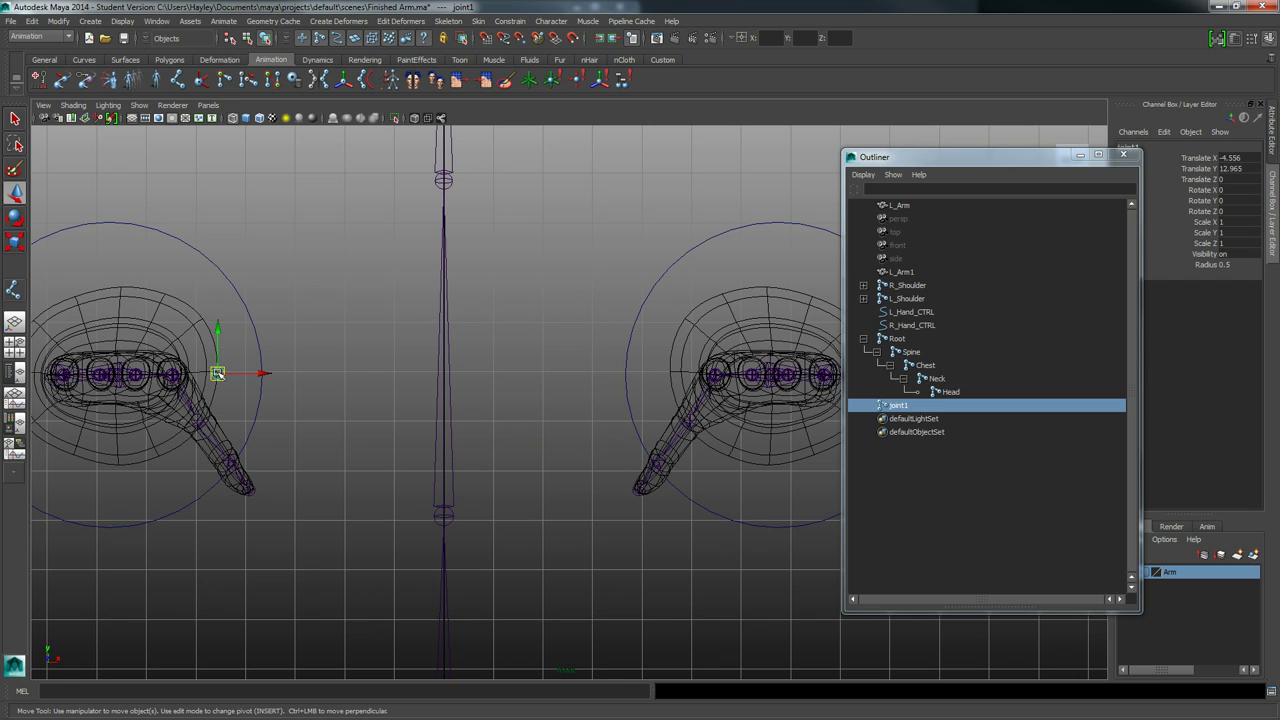
Step: Place a separate matching joint at the left arm's inner edge, at about X 4.55, Y 12.98
{"action": "key", "text": "y"}
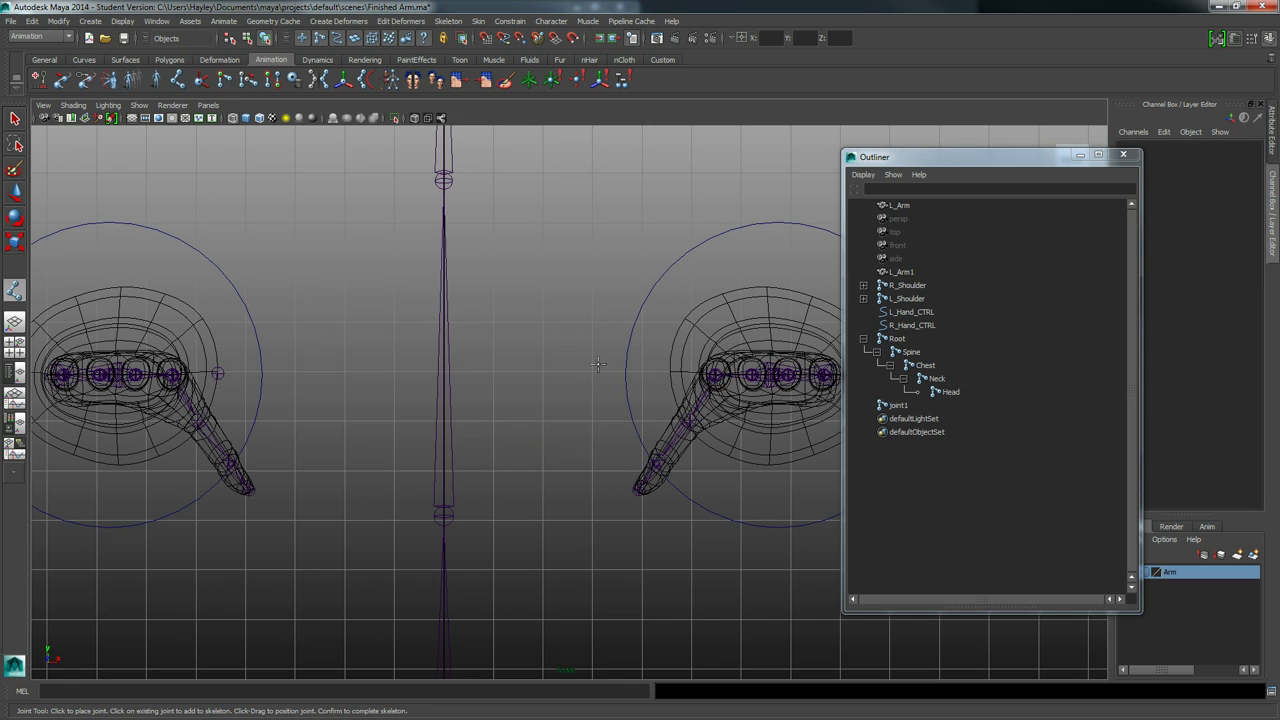
{"action": "left_click", "coordinate": [668, 372]}
{"action": "key", "text": "w"}
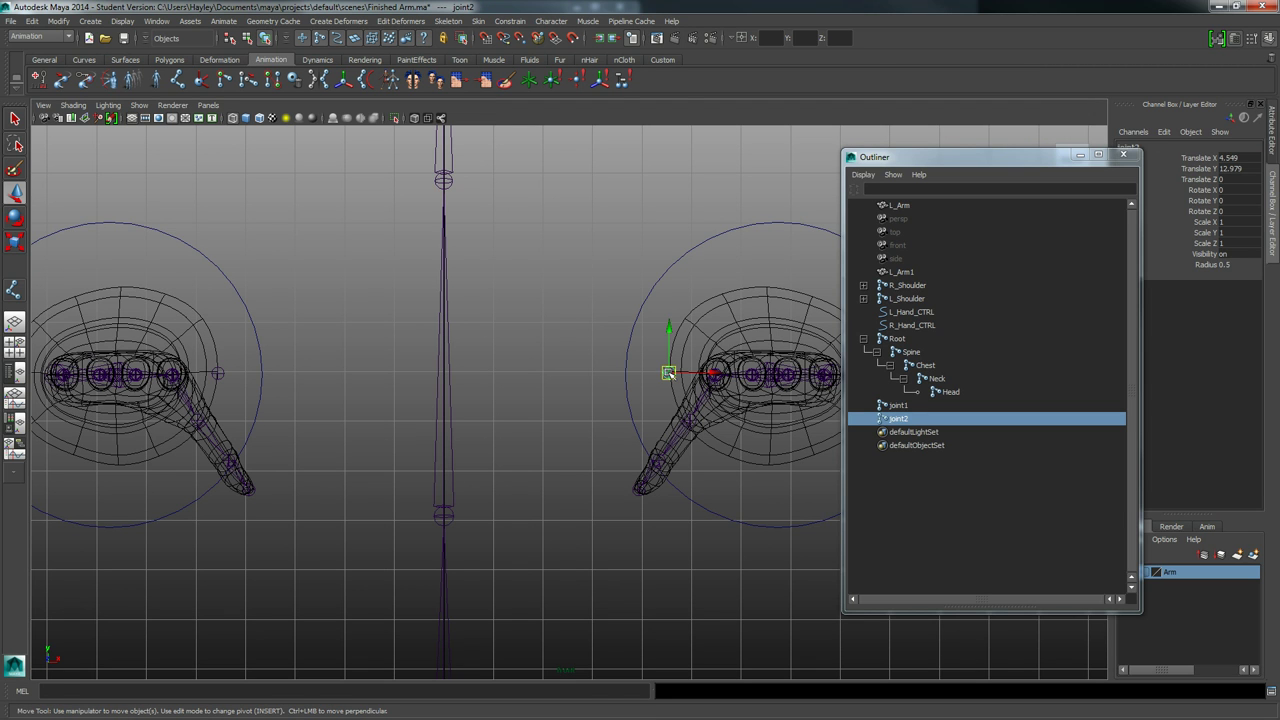
Step: Select both new single joints and move them back in the side view to the shoulder end, at about Z -11.16
{"action": "key", "text": "space"}
{"action": "key", "text": "space"}
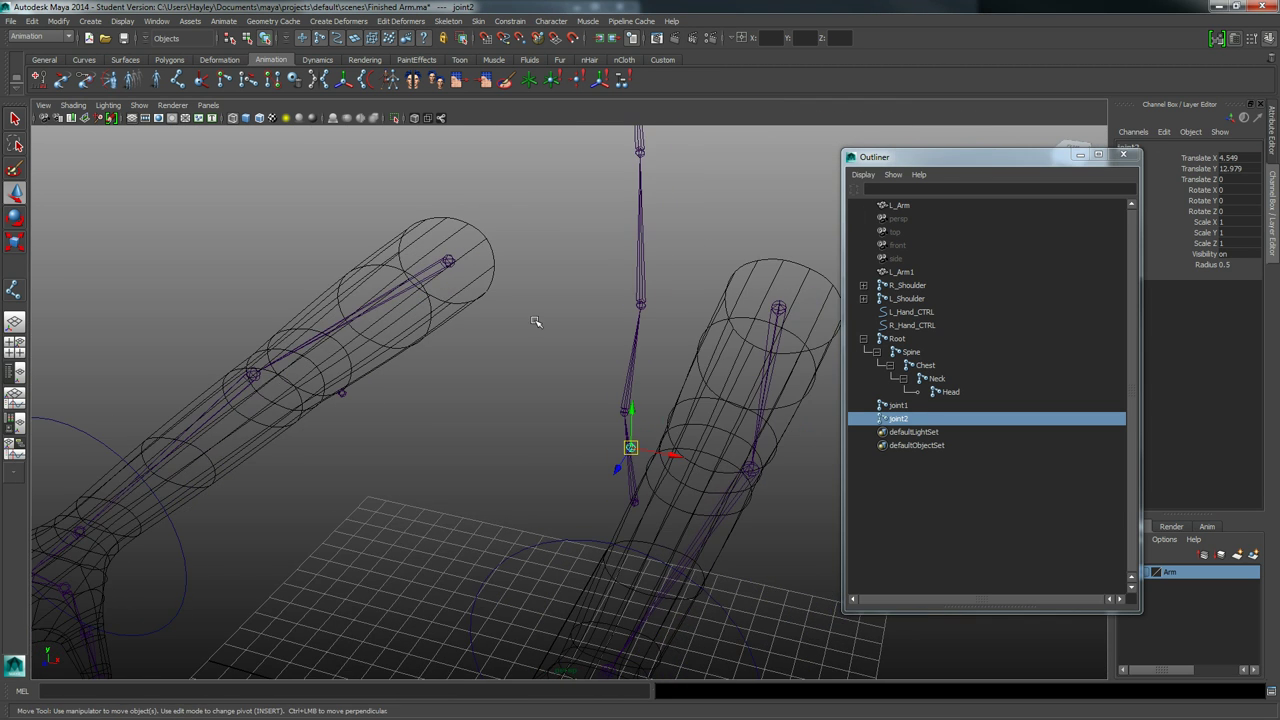
{"action": "left_click", "coordinate": [342, 394], "text": "shift"}
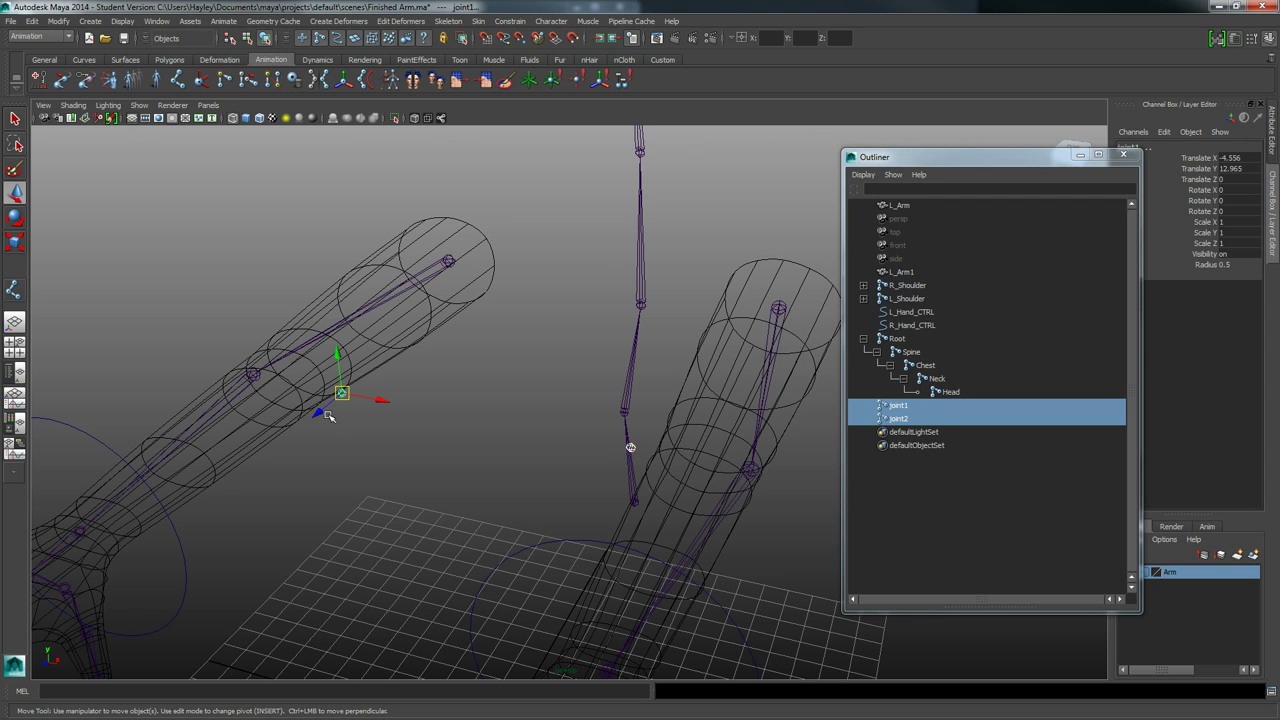
{"action": "left_click_drag", "start_coordinate": [328, 415], "coordinate": [345, 405], "text": "alt"}
{"action": "key", "text": "space"}
{"action": "key", "text": "space"}
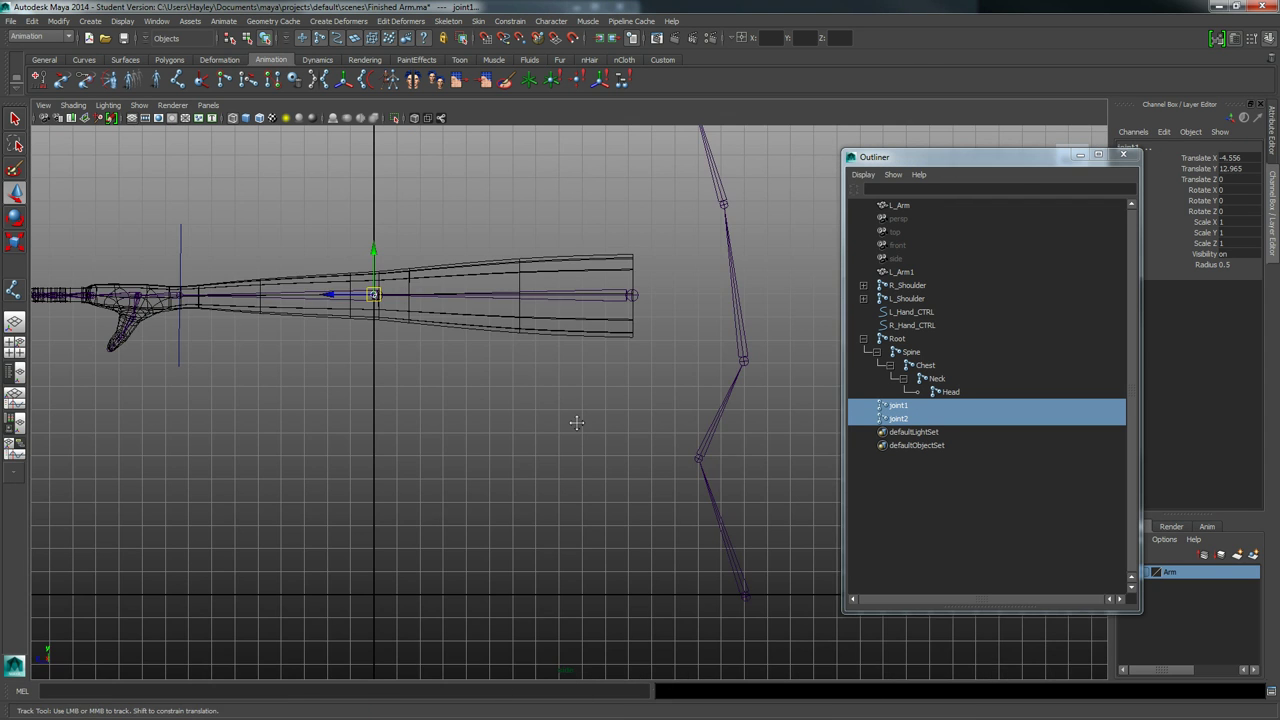
{"action": "middle_click_drag", "start_coordinate": [577, 423], "coordinate": [400, 445], "text": "alt"}
{"action": "right_click_drag", "start_coordinate": [328, 372], "coordinate": [430, 382], "text": "alt"}
{"action": "middle_click_drag", "start_coordinate": [430, 382], "coordinate": [521, 413], "text": "alt"}
{"action": "left_click_drag", "start_coordinate": [189, 333], "coordinate": [485, 355]}
Step: Select only joint1 beside the right shoulder and rename it R_Arm
{"action": "key", "text": "space"}
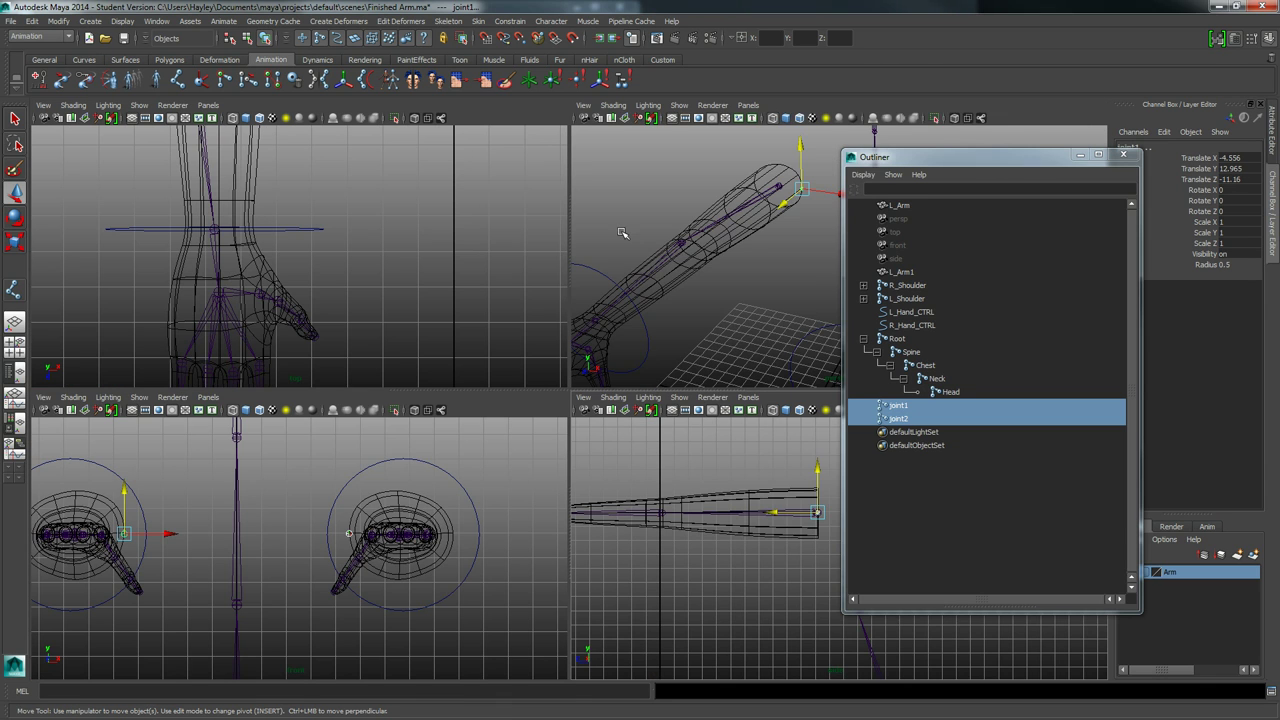
{"action": "key", "text": "space"}
{"action": "scroll", "coordinate": [557, 350], "scroll_direction": "up", "scroll_amount": 5}
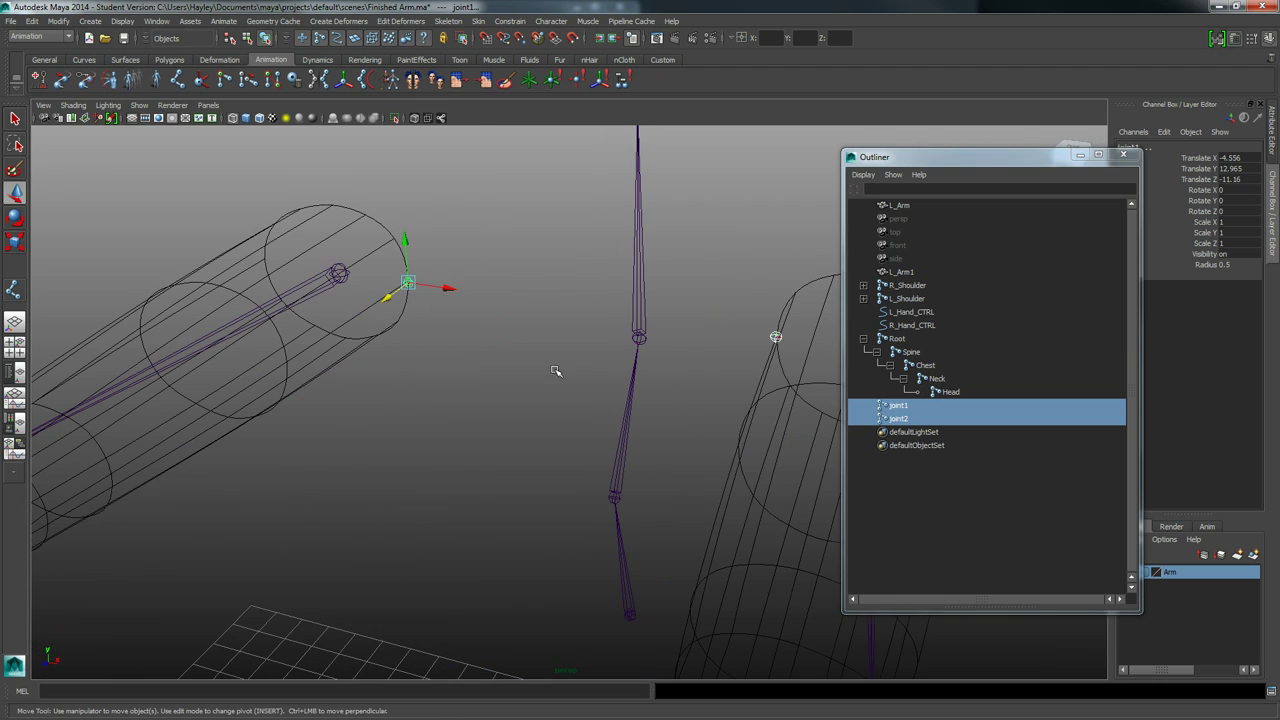
{"action": "left_click", "coordinate": [407, 281]}
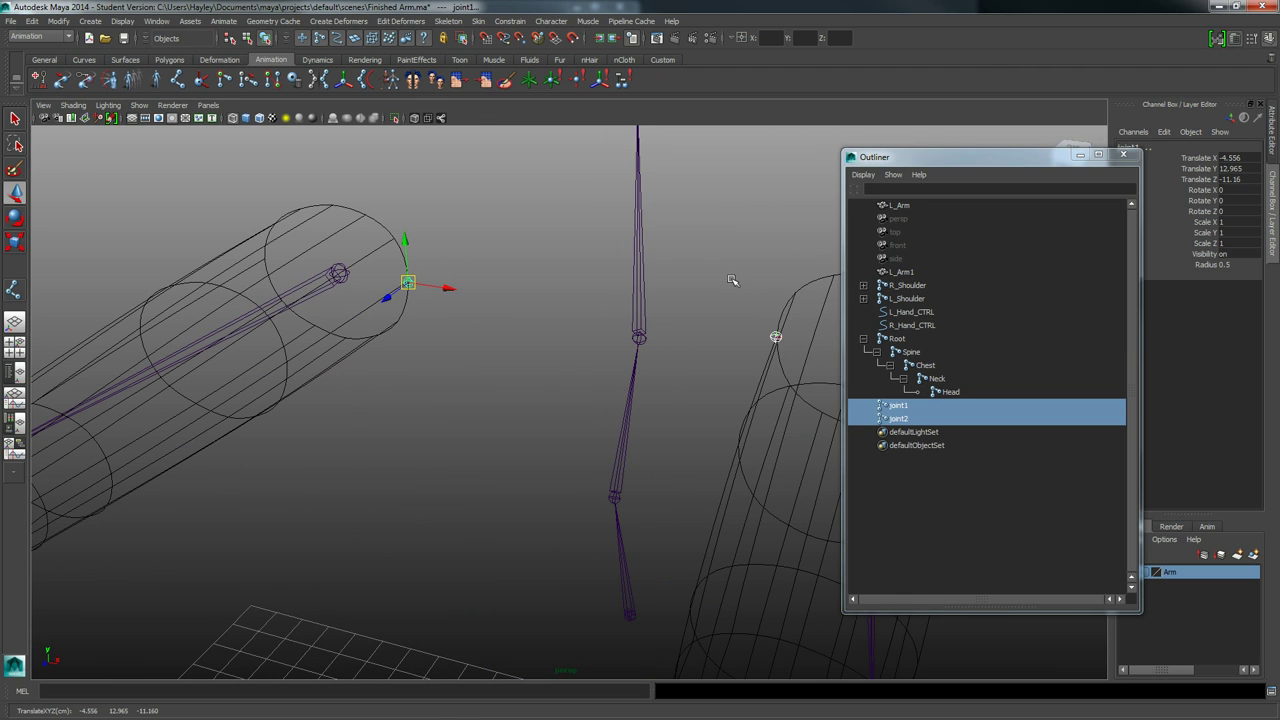
{"action": "left_click_drag", "start_coordinate": [730, 310], "coordinate": [794, 386]}
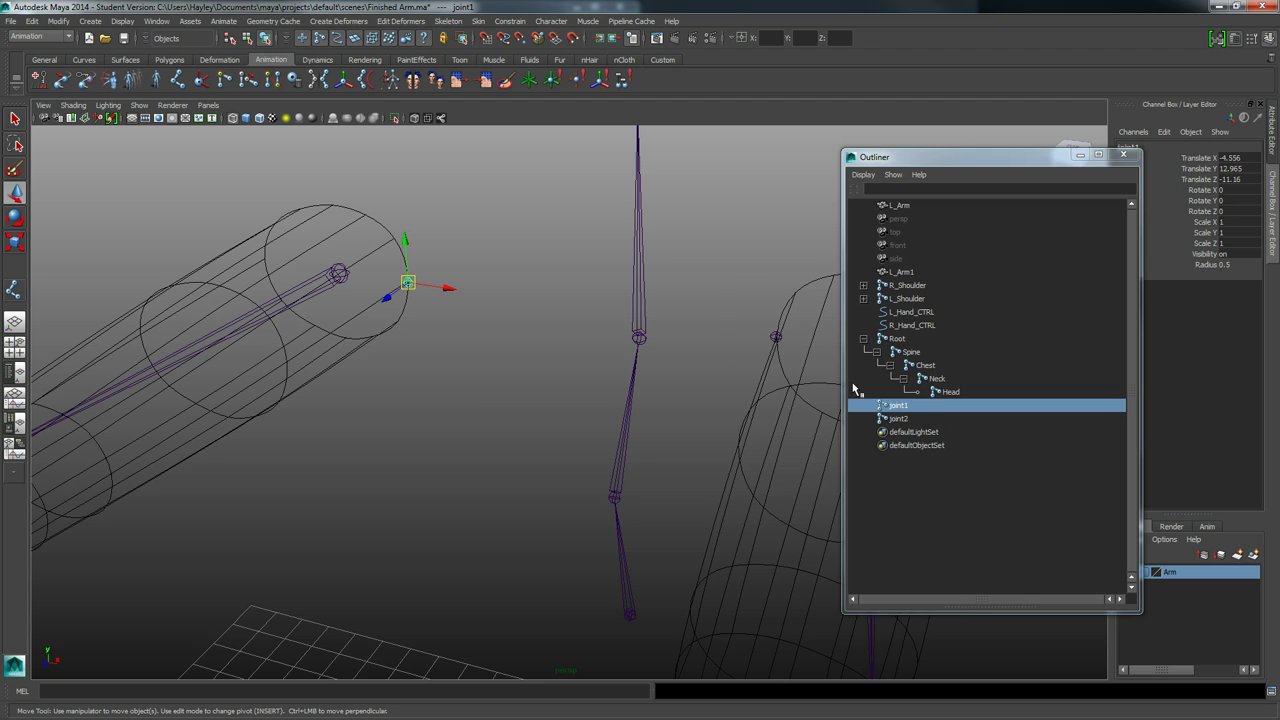
{"action": "double_click", "coordinate": [903, 405]}
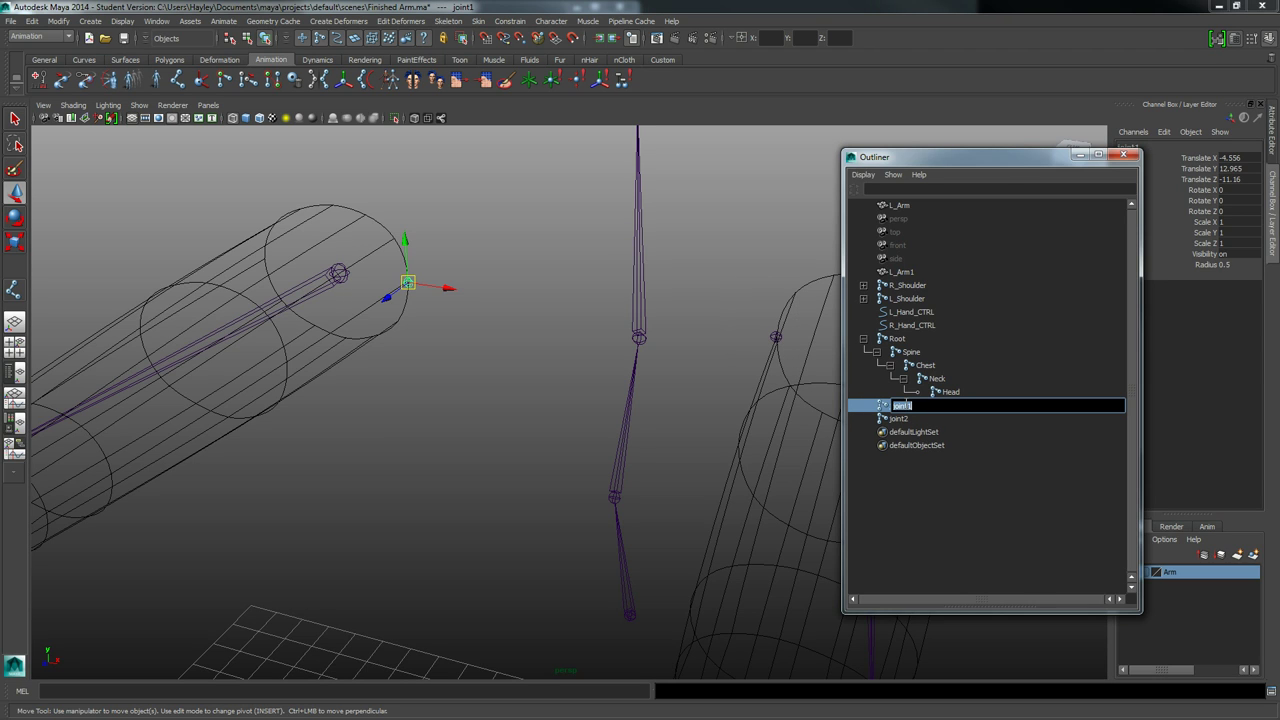
{"action": "type", "text": "R_Arm"}
{"action": "key", "text": "Return"}
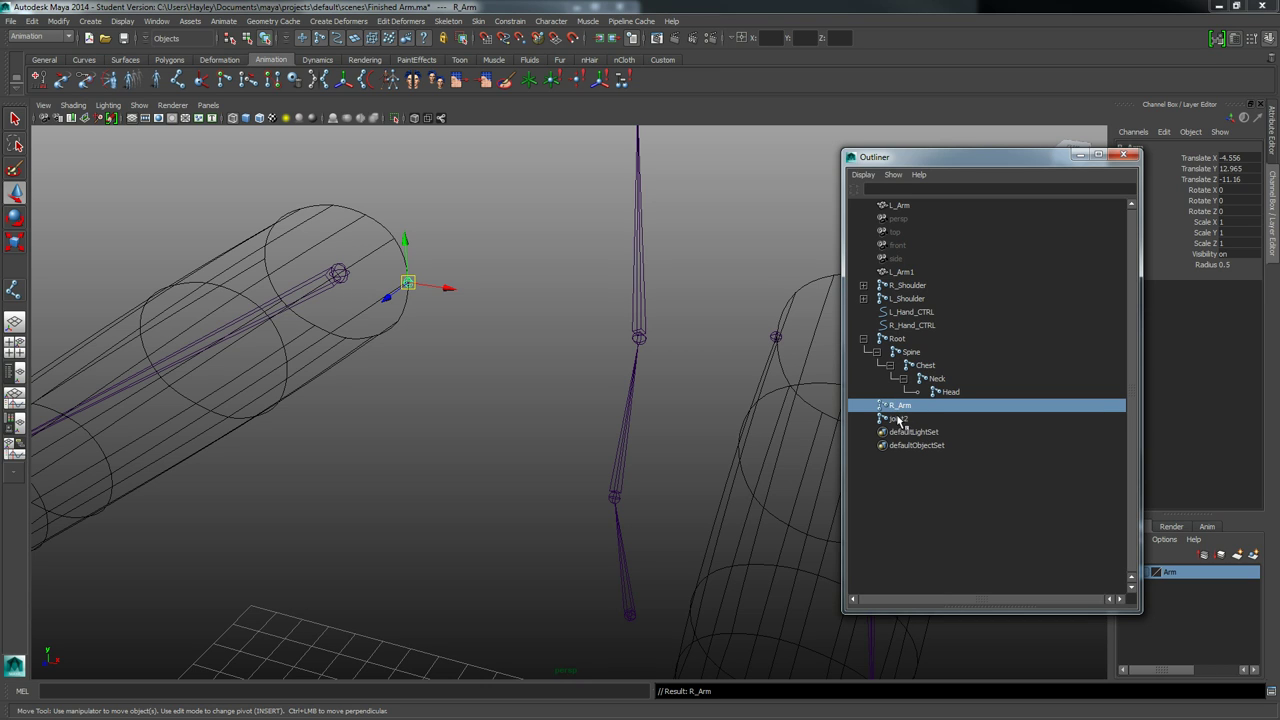
Step: Rename joint2 beside the left shoulder as L_Arm
{"action": "double_click", "coordinate": [900, 418]}
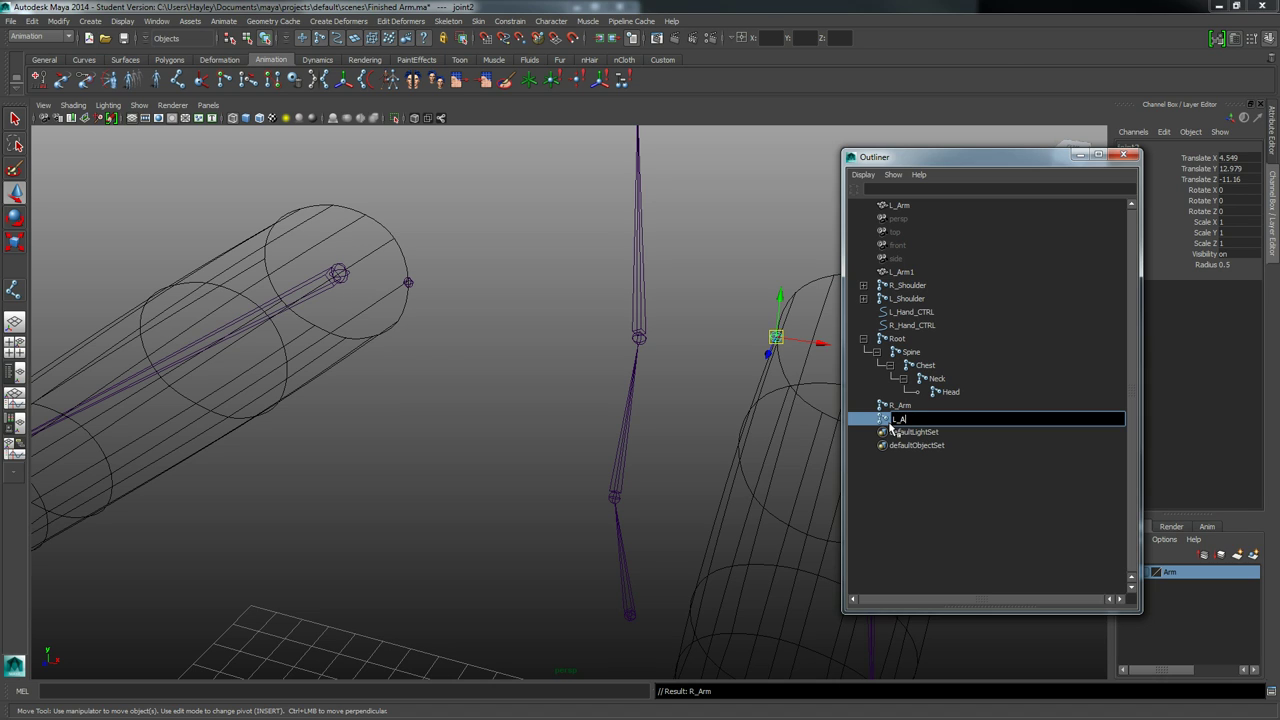
{"action": "type", "text": "L_Arm"}
{"action": "key", "text": "Return"}
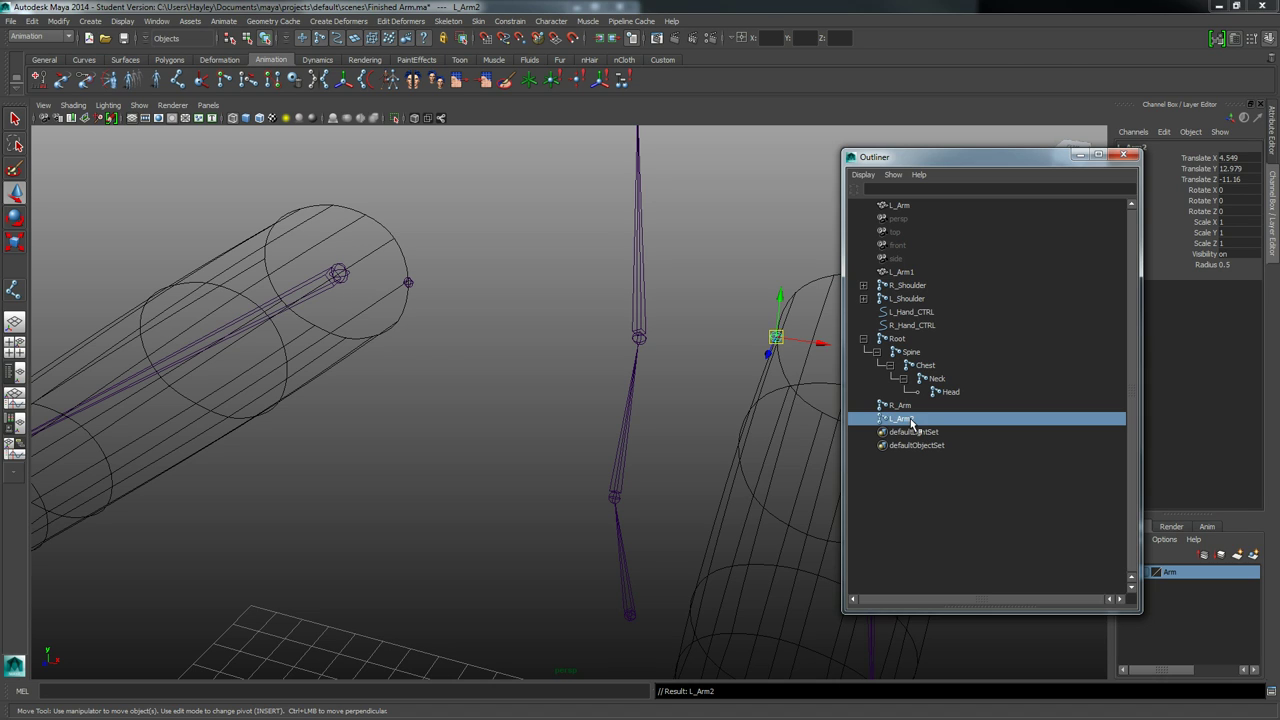
{"action": "double_click", "coordinate": [905, 419]}
{"action": "key", "text": "Return"}
Step: Parent the R_Arm joint to the Chest joint of the spine
{"action": "middle_click_drag", "start_coordinate": [740, 340], "coordinate": [583, 354], "text": "alt"}
{"action": "left_click_drag", "start_coordinate": [583, 354], "coordinate": [606, 352], "text": "alt"}
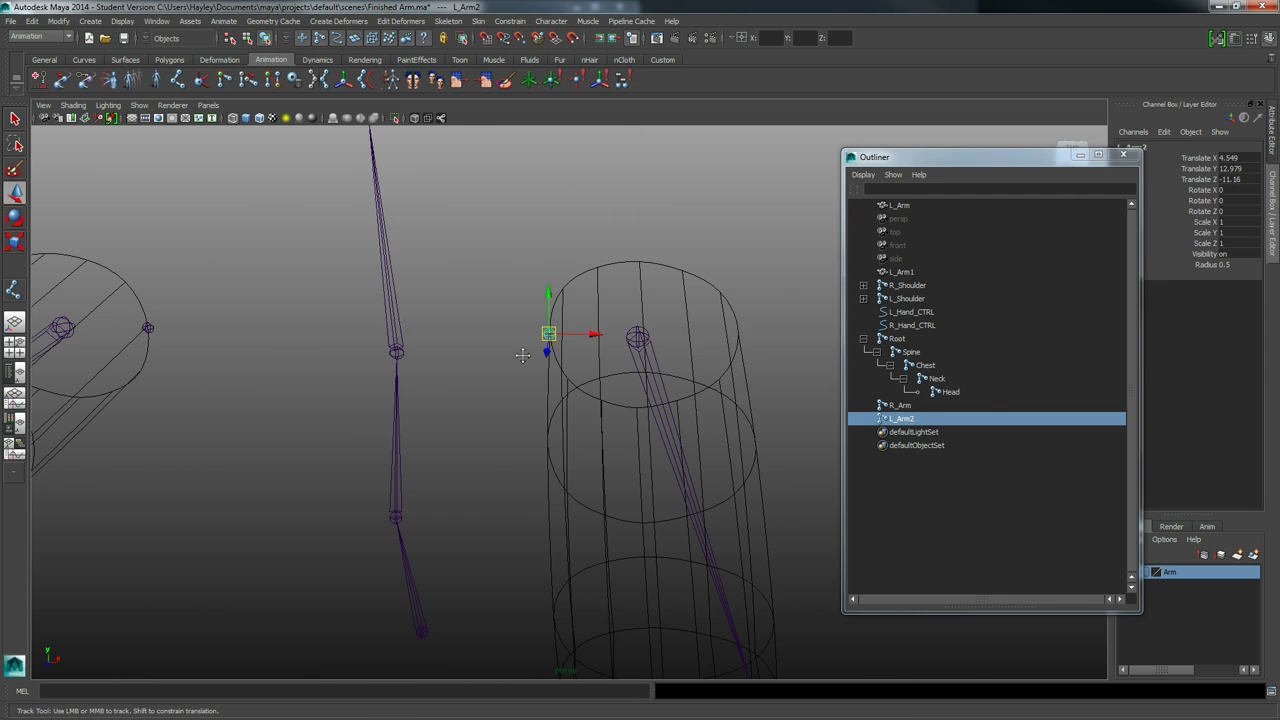
{"action": "middle_click_drag", "start_coordinate": [522, 355], "coordinate": [466, 329], "text": "alt"}
{"action": "left_click", "coordinate": [263, 329]}
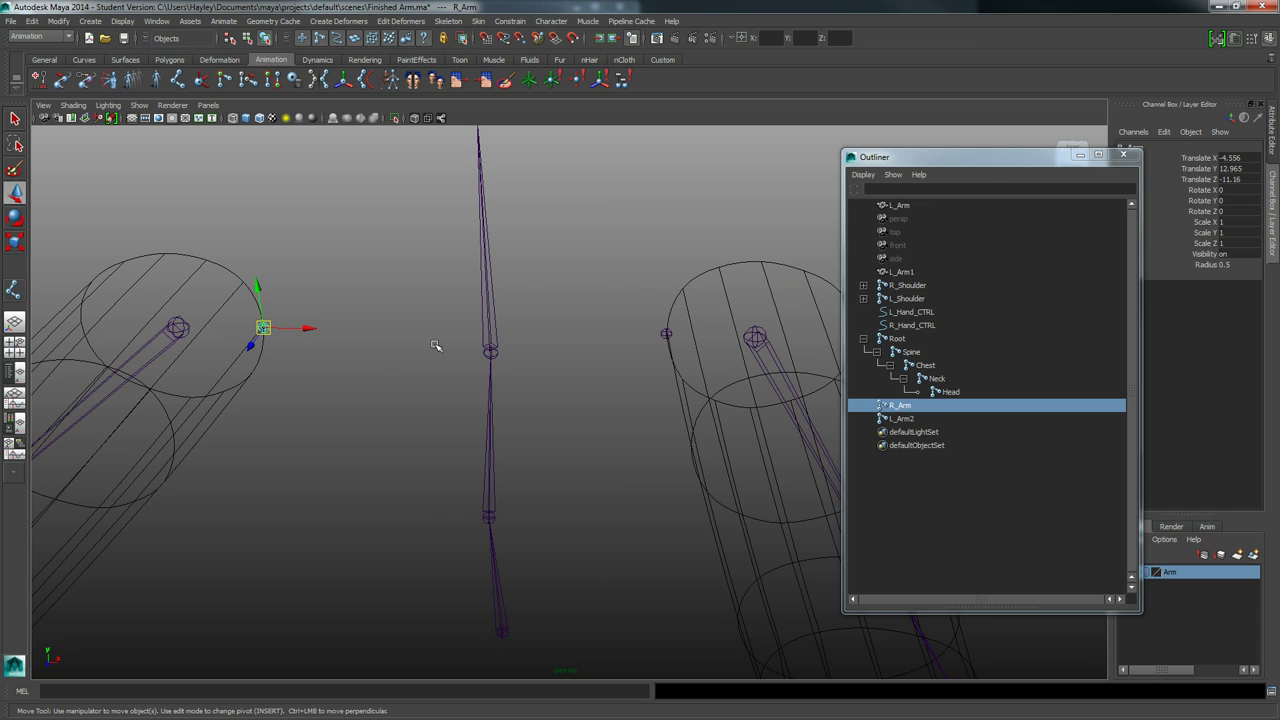
{"action": "left_click", "coordinate": [481, 351], "text": "shift"}
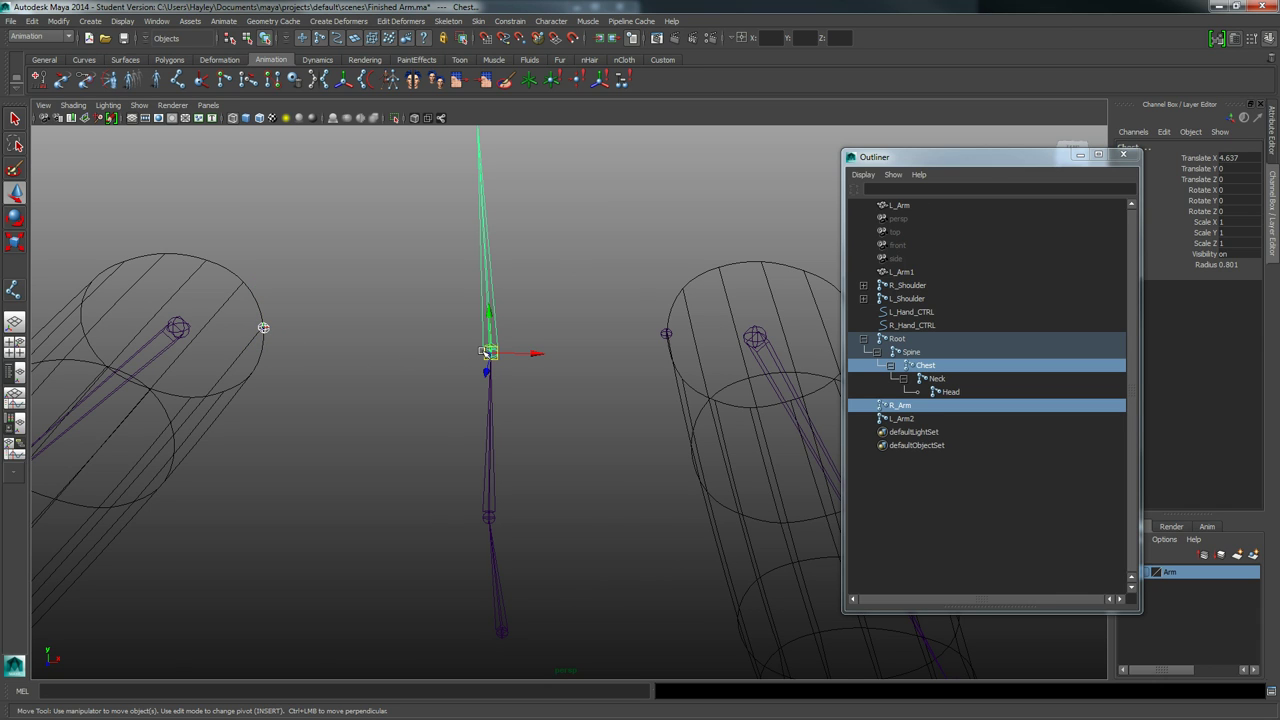
{"action": "key", "text": "p"}
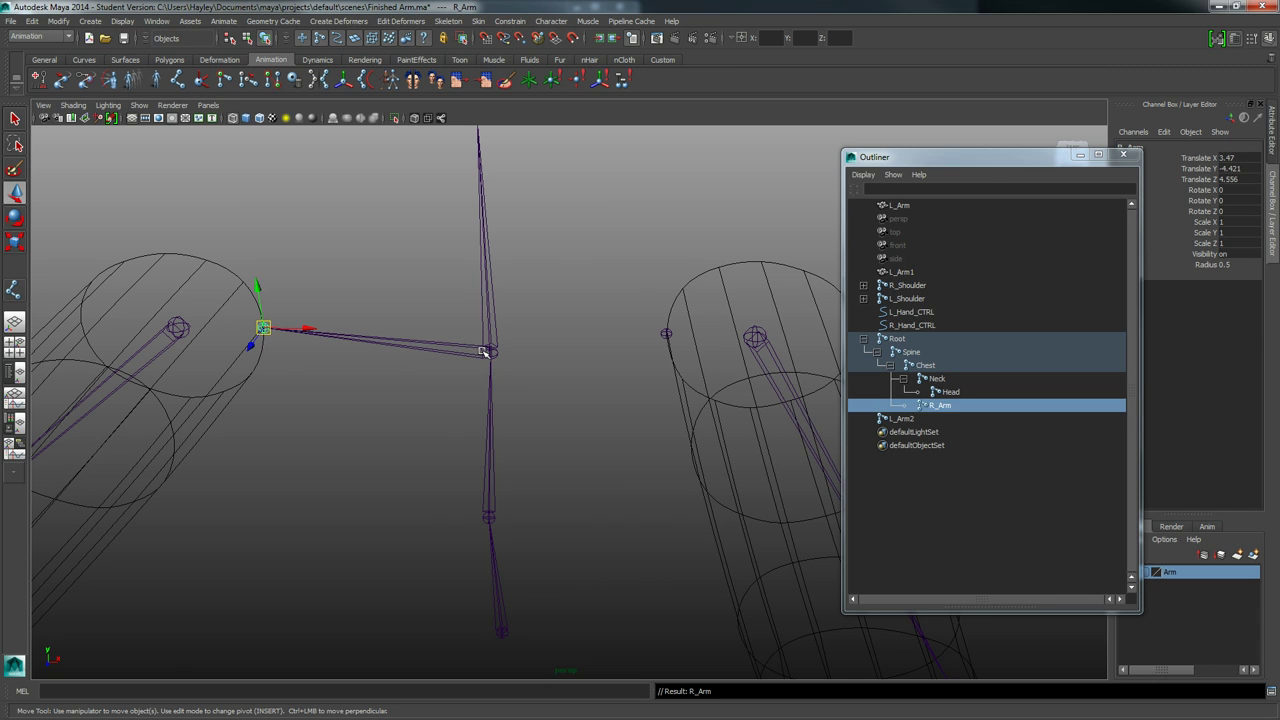
Step: Parent the L_Arm2 joint to the Chest joint of the spine
{"action": "left_click", "coordinate": [666, 334]}
{"action": "left_click", "coordinate": [491, 354], "text": "shift"}
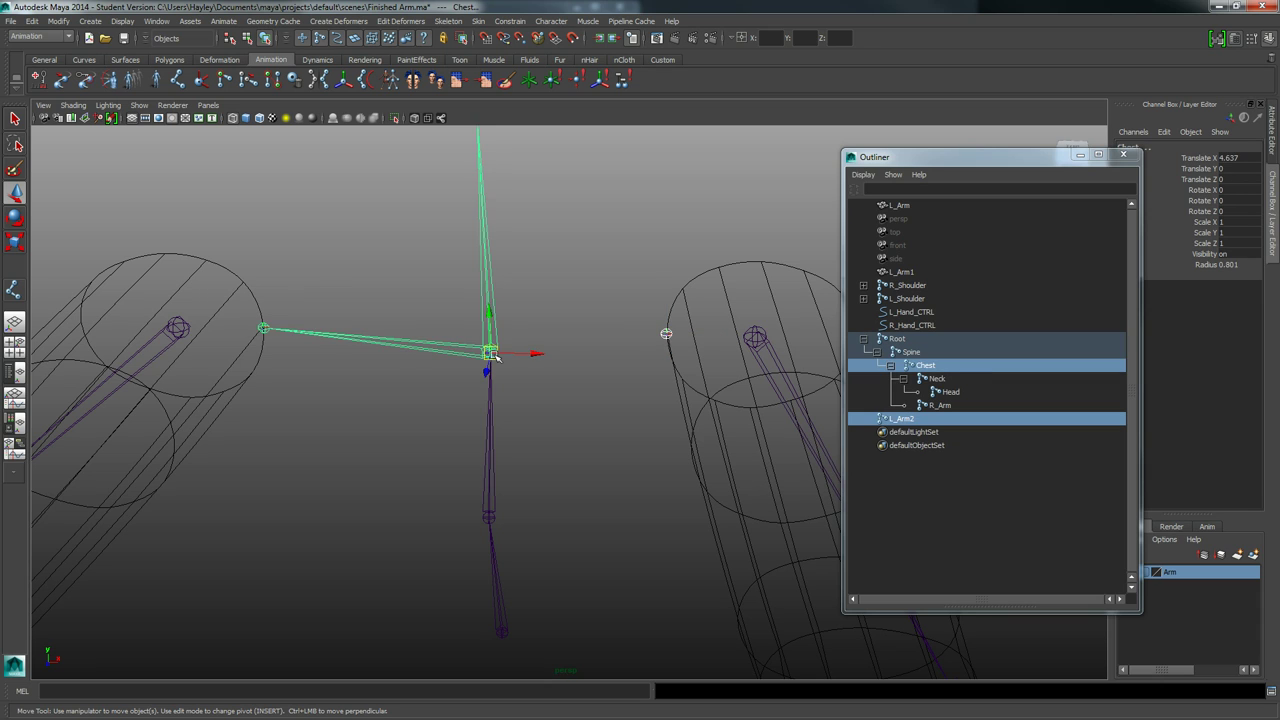
{"action": "key", "text": "p"}
Step: Parent the L_Shoulder joint chain to the L_Arm2 joint
{"action": "left_click", "coordinate": [753, 334]}
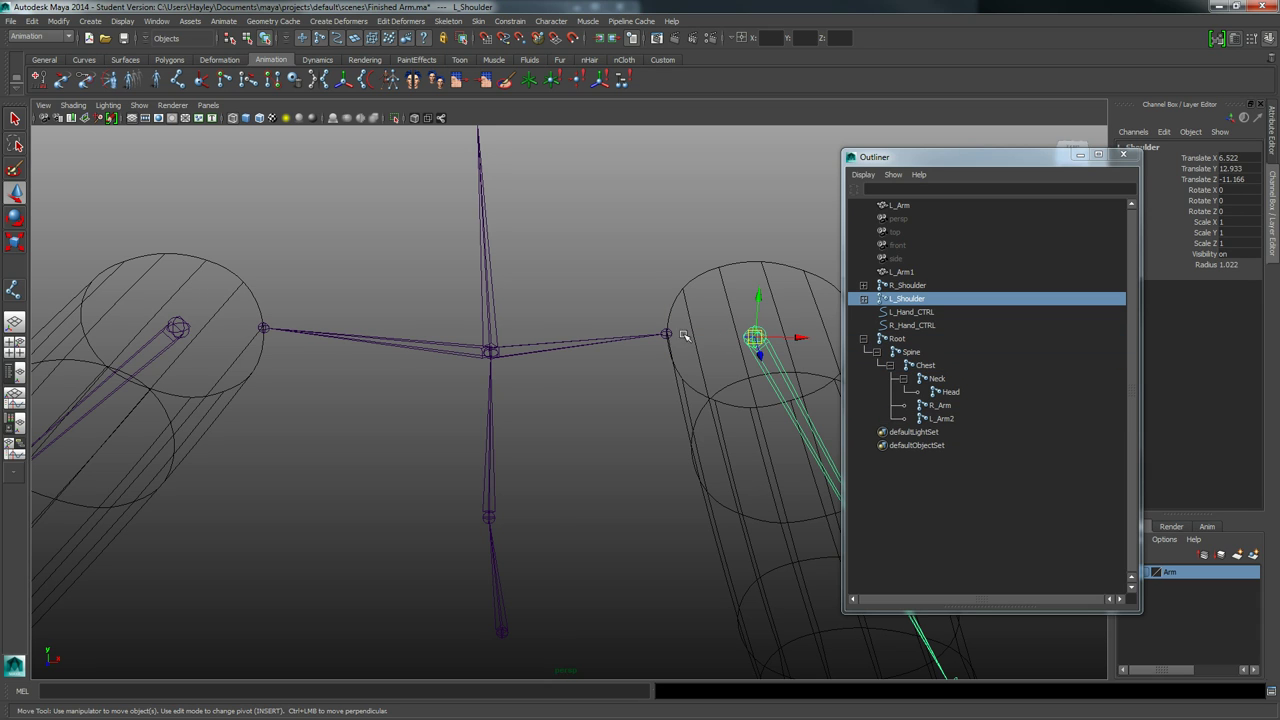
{"action": "left_click", "coordinate": [667, 334]}
{"action": "key", "text": "p"}
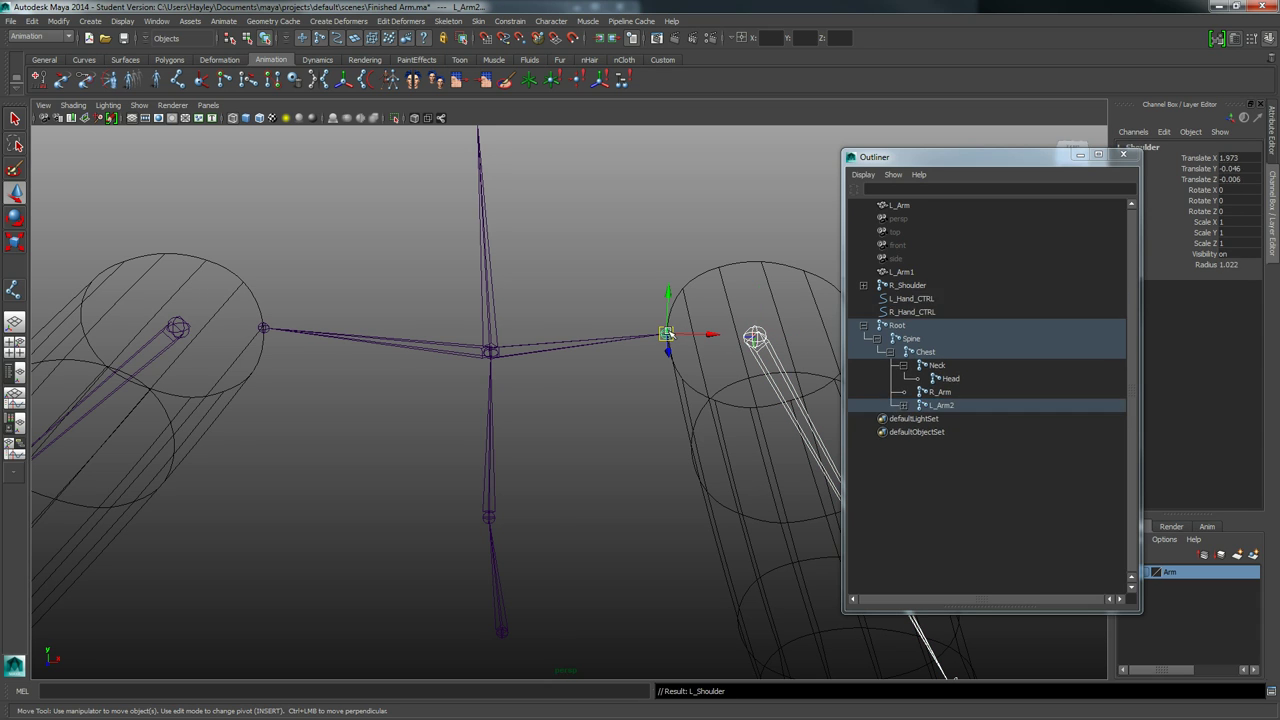
Step: Parent the R_Shoulder joint chain to the R_Arm joint
{"action": "left_click", "coordinate": [178, 332]}
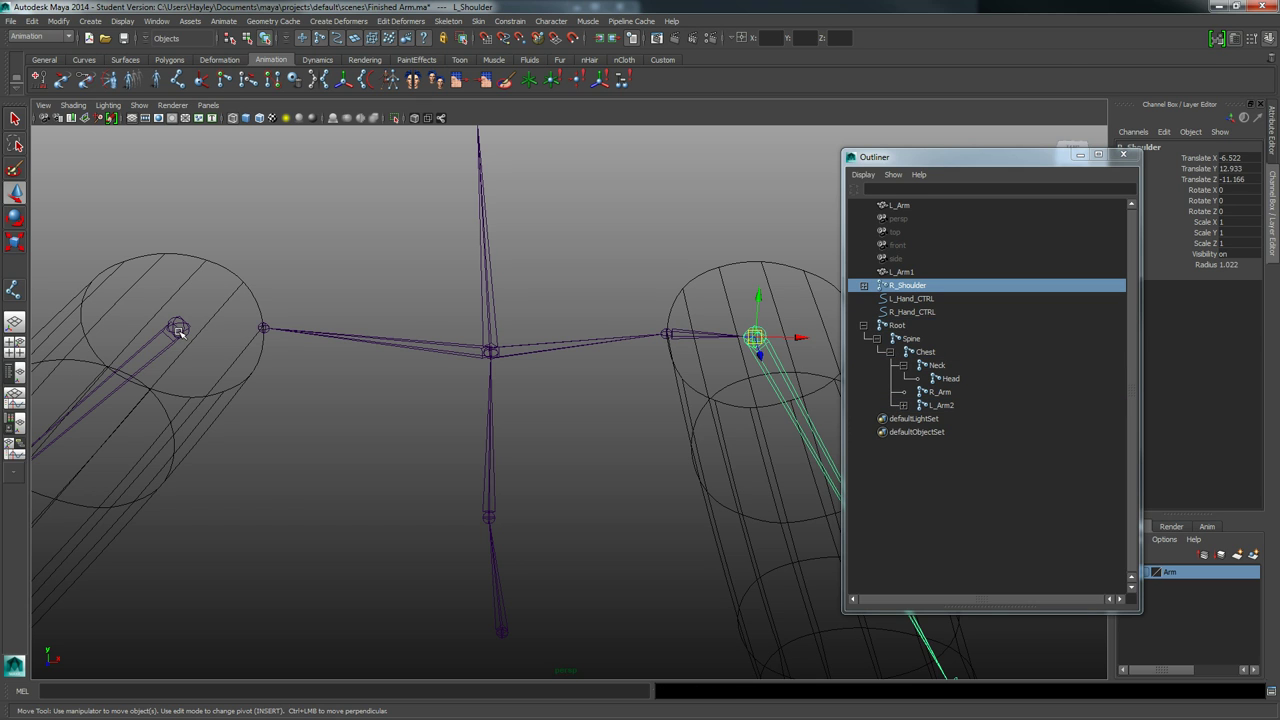
{"action": "left_click", "coordinate": [262, 327], "text": "shift"}
{"action": "key", "text": "p"}
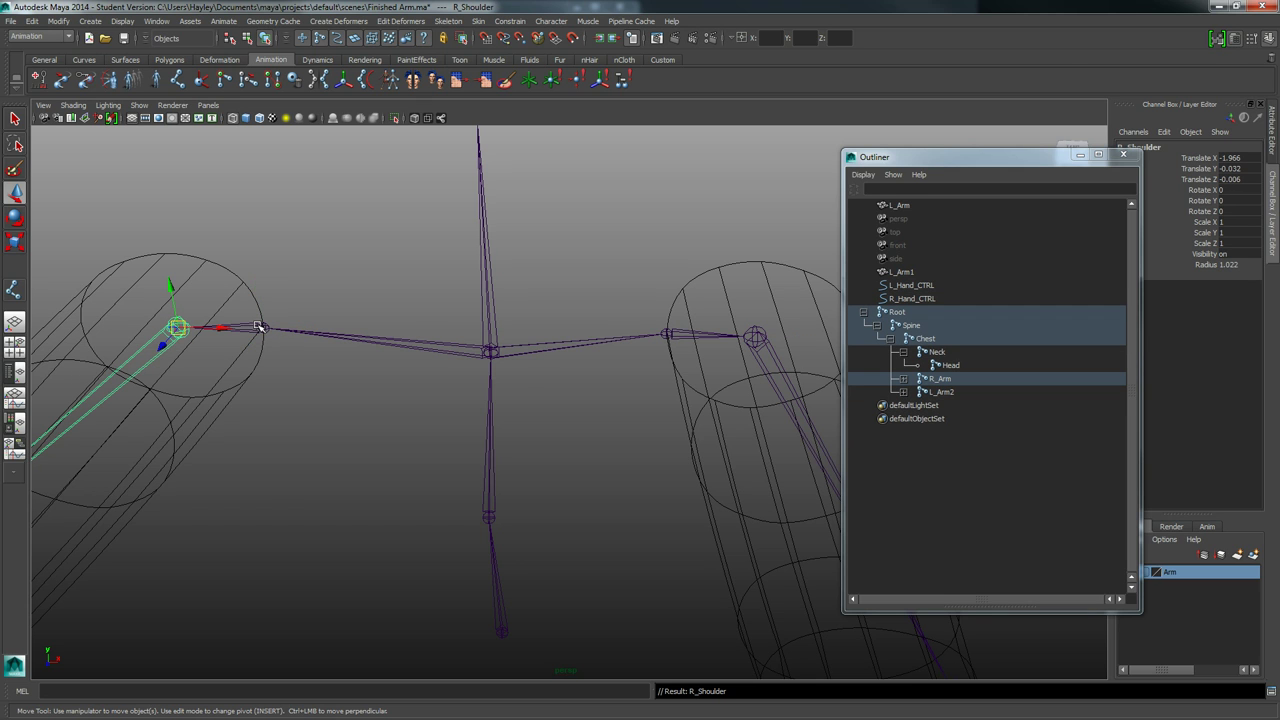
{"action": "left_click_drag", "start_coordinate": [520, 400], "coordinate": [424, 353], "text": "alt"}
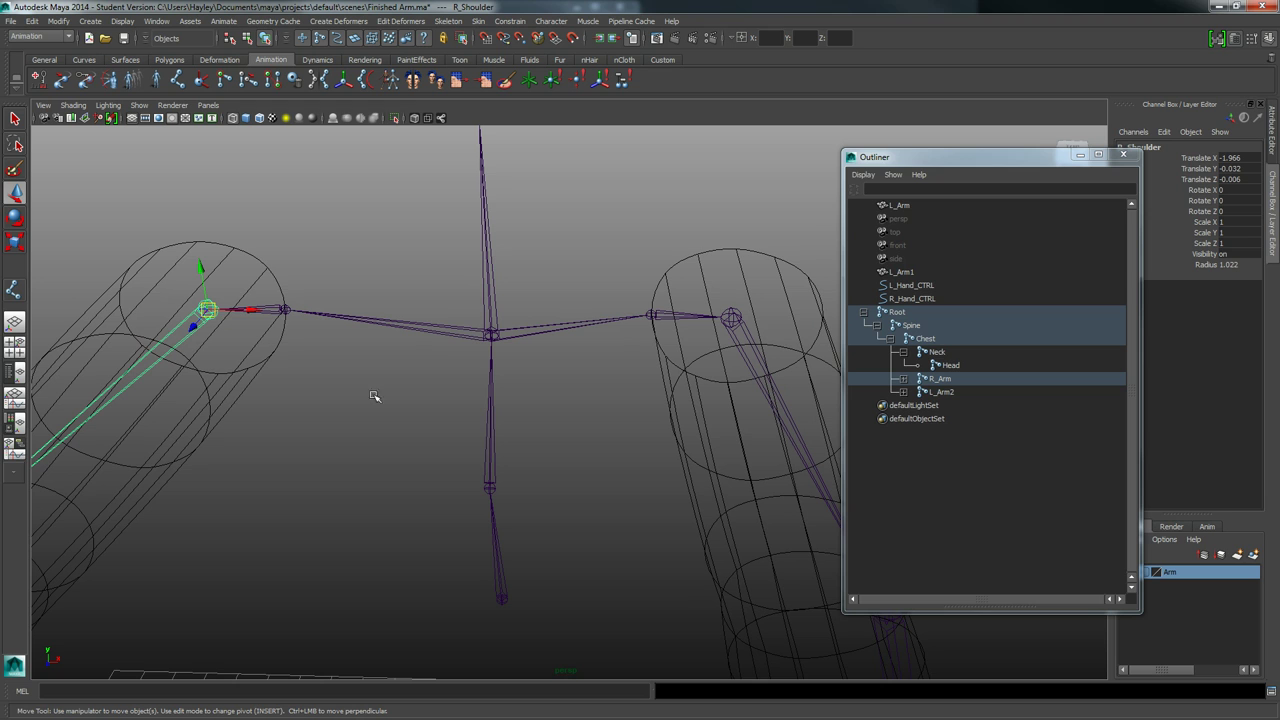
Step: Duplicate the L_Hand_CTRL circle and snap the copy onto the R_Arm collar joint beside the right shoulder
{"action": "left_click_drag", "start_coordinate": [500, 586], "coordinate": [672, 398], "text": "alt"}
{"action": "right_click_drag", "start_coordinate": [672, 398], "coordinate": [418, 399], "text": "alt"}
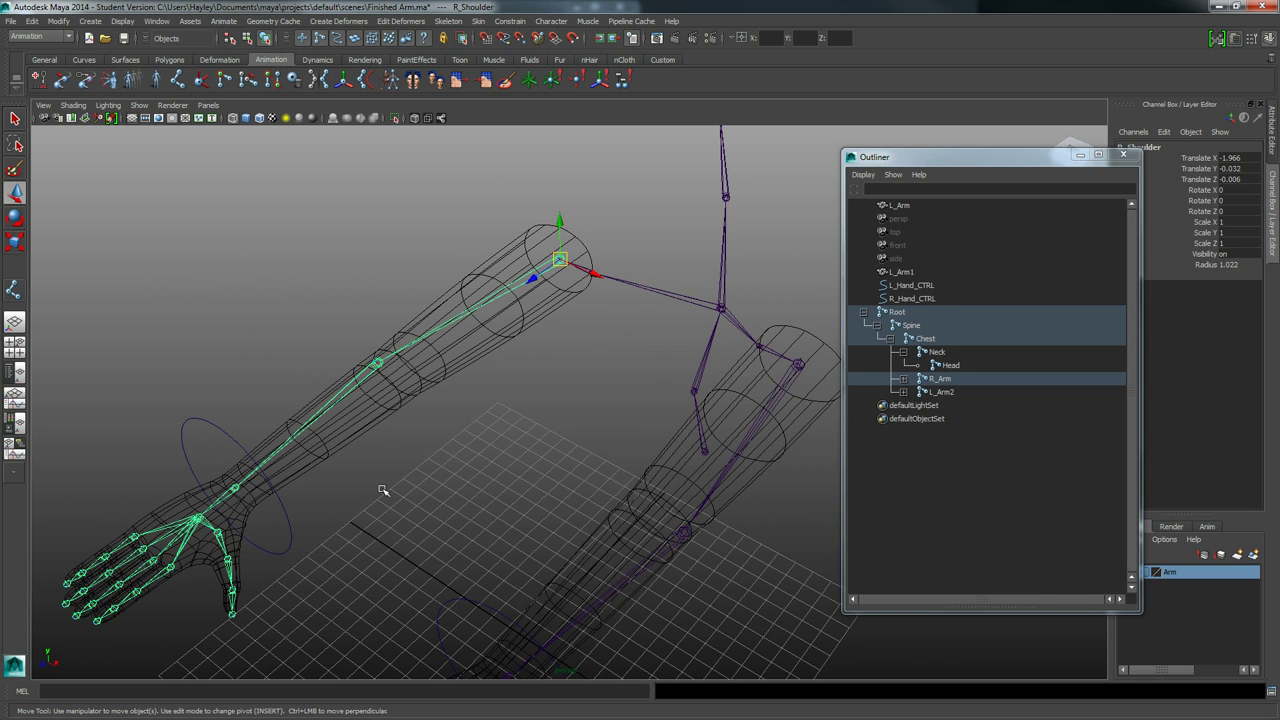
{"action": "scroll", "coordinate": [520, 385], "scroll_direction": "up", "scroll_amount": 6}
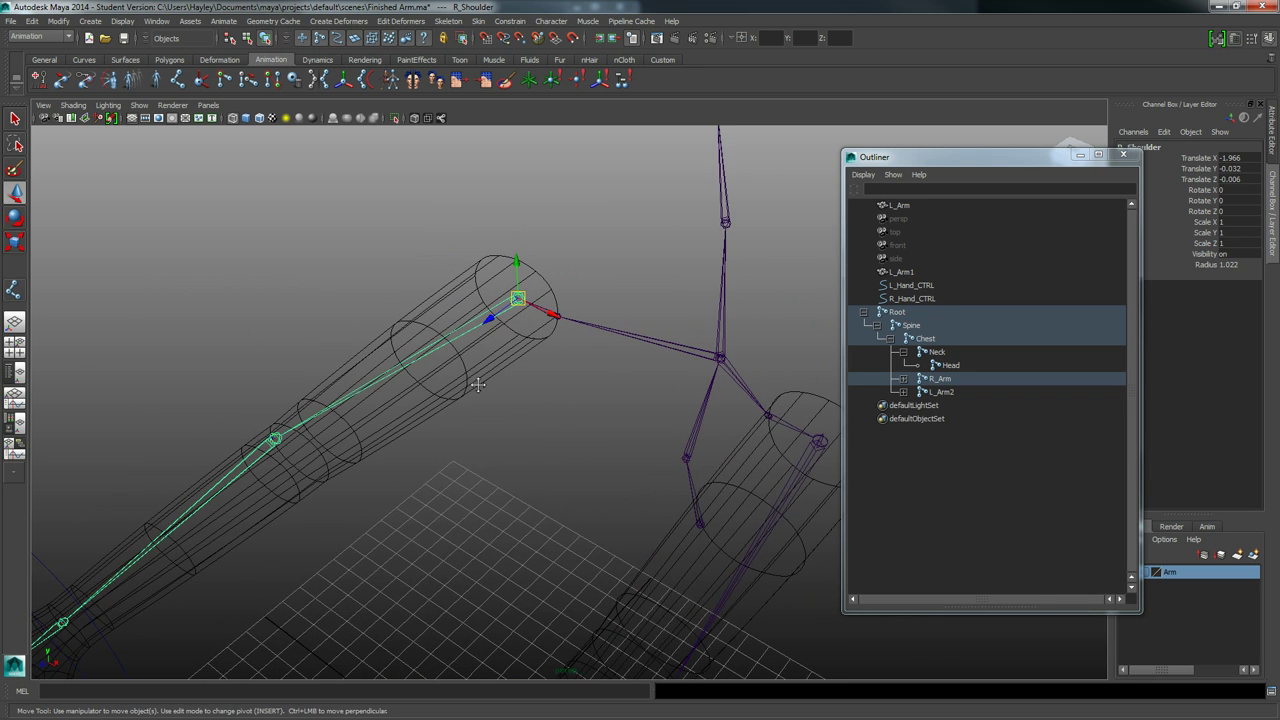
{"action": "left_click_drag", "start_coordinate": [478, 385], "coordinate": [317, 361], "text": "alt"}
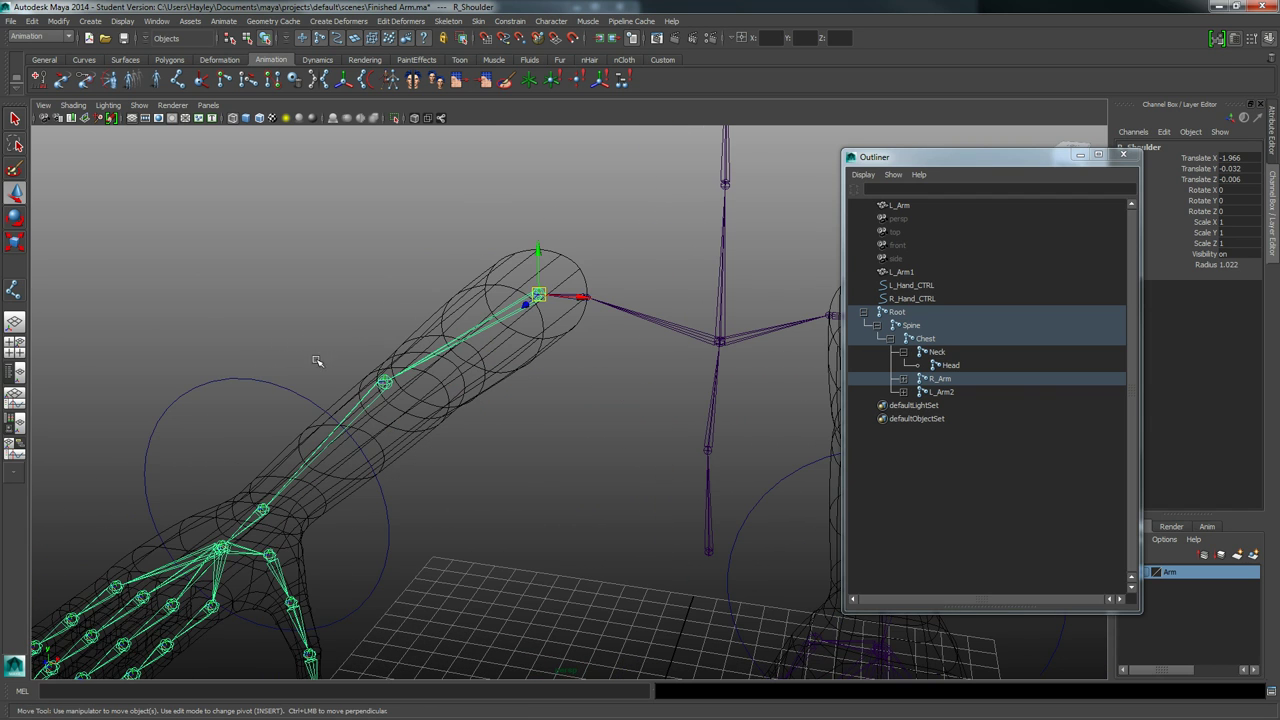
{"action": "left_click", "coordinate": [274, 383]}
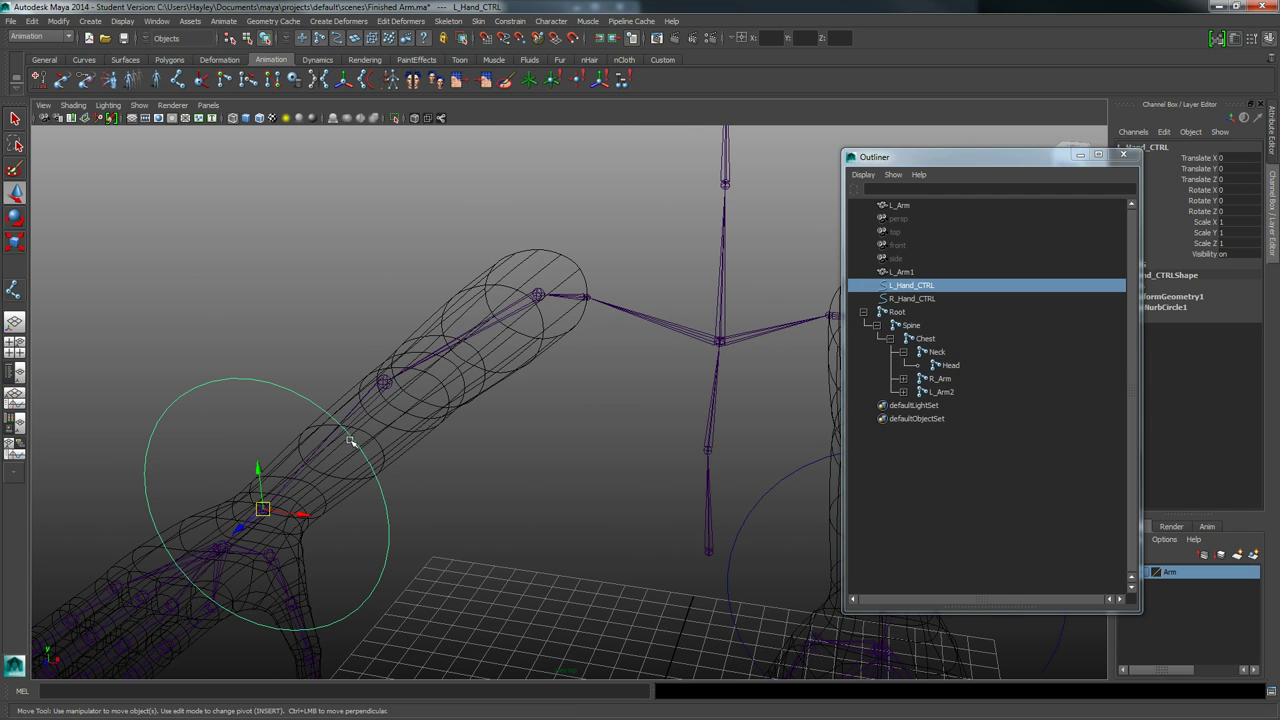
{"action": "key", "text": "ctrl+d"}
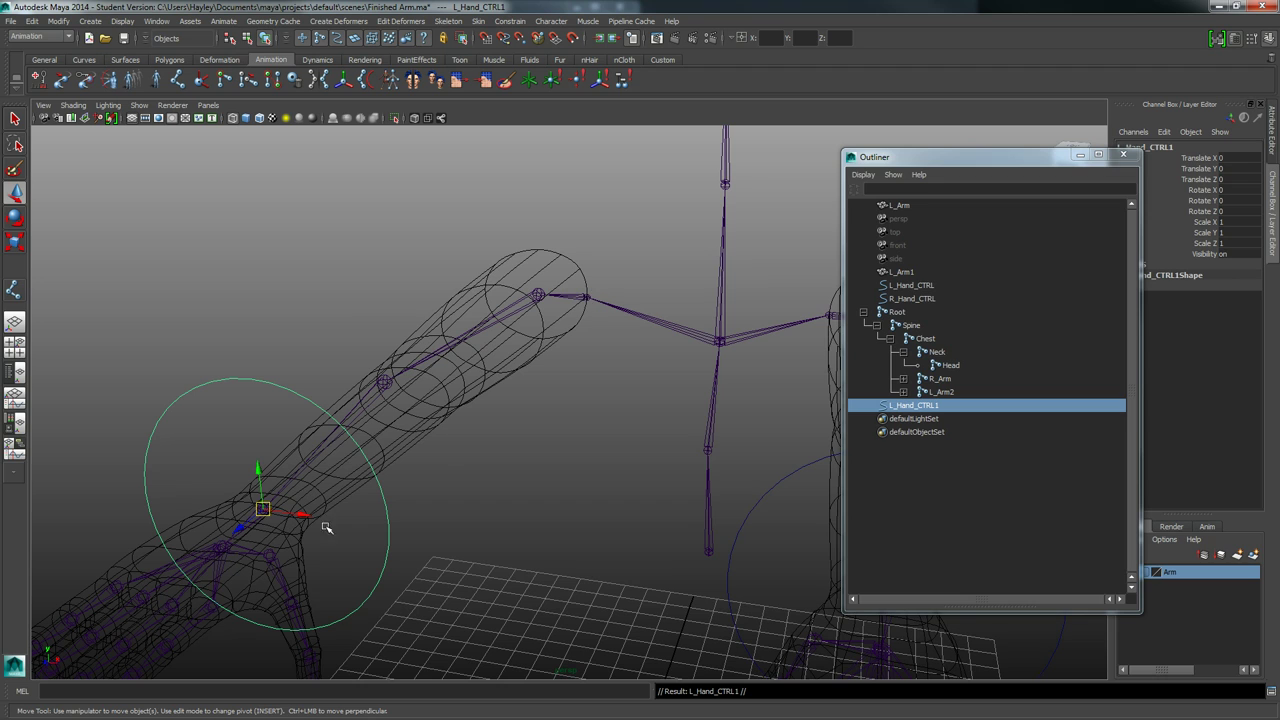
{"action": "left_click_drag", "start_coordinate": [249, 530], "coordinate": [600, 299]}
{"action": "middle_click_drag", "start_coordinate": [456, 338], "coordinate": [426, 374], "text": "alt"}
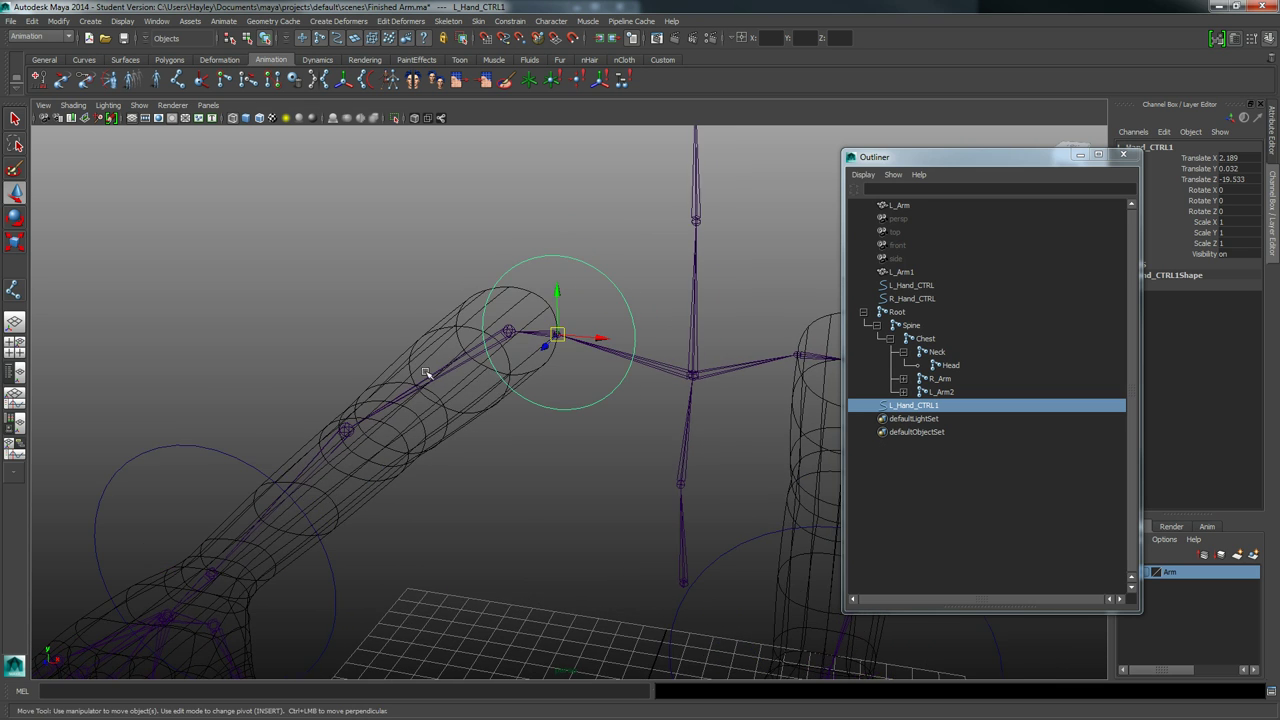
{"action": "right_click_drag", "start_coordinate": [426, 374], "coordinate": [533, 298], "text": "alt"}
{"action": "middle_click_drag", "start_coordinate": [533, 298], "coordinate": [548, 348], "text": "alt"}
{"action": "mouse_move", "coordinate": [471, 366]}
{"action": "right_mouse_down", "text": "alt"}
{"action": "mouse_move", "coordinate": [449, 411]}
{"action": "mouse_move", "coordinate": [482, 385]}
{"action": "right_mouse_up", "text": "alt"}
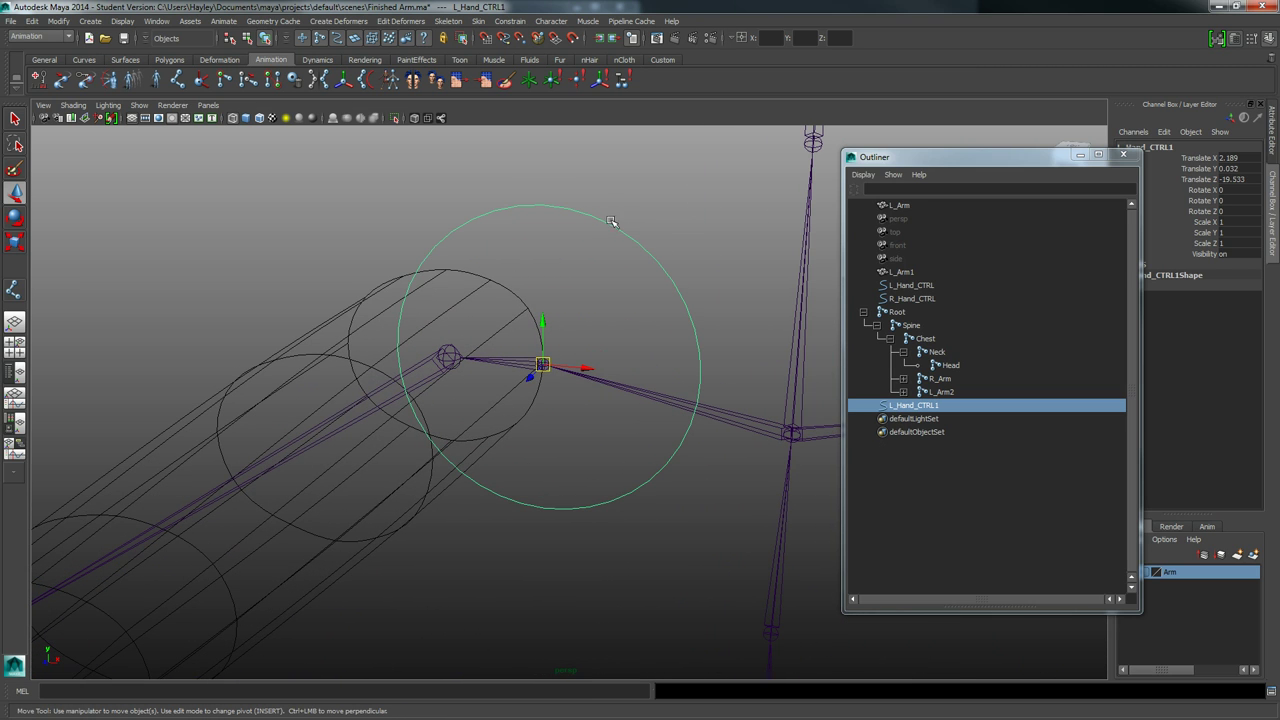
{"action": "right_click", "coordinate": [611, 222]}
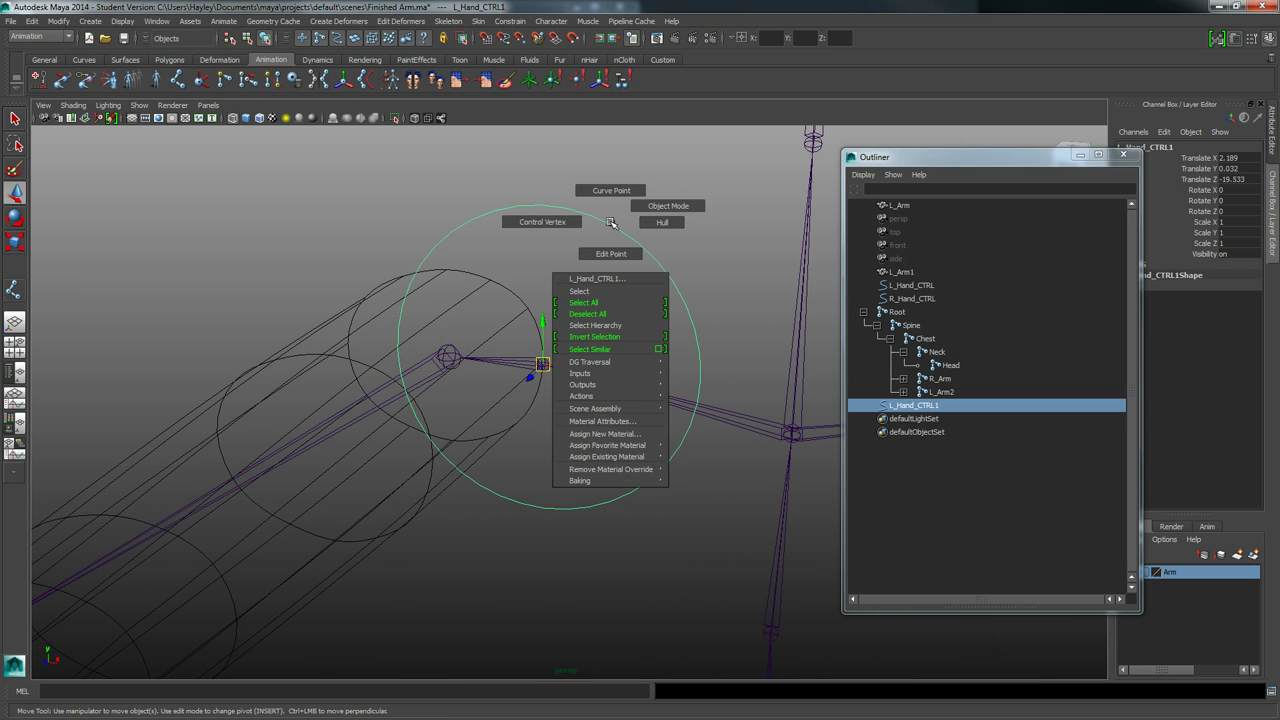
{"action": "left_click", "coordinate": [509, 221]}
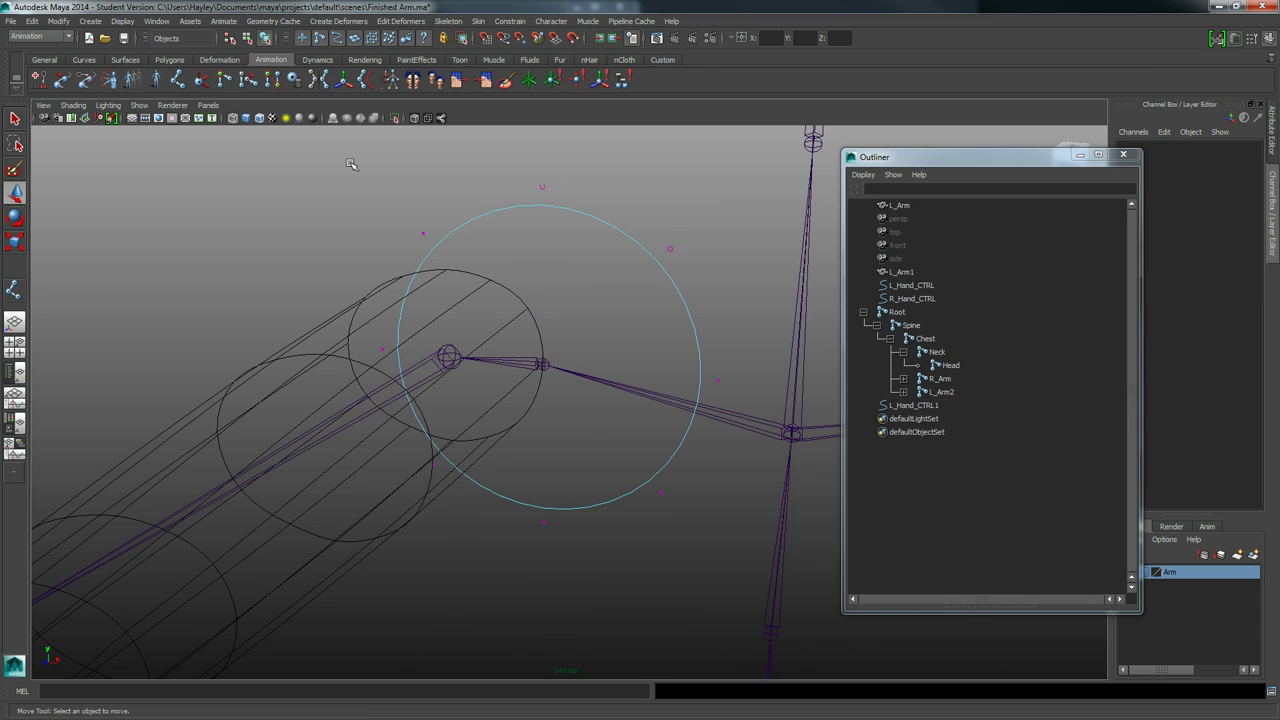
{"action": "left_click_drag", "start_coordinate": [323, 155], "coordinate": [737, 571]}
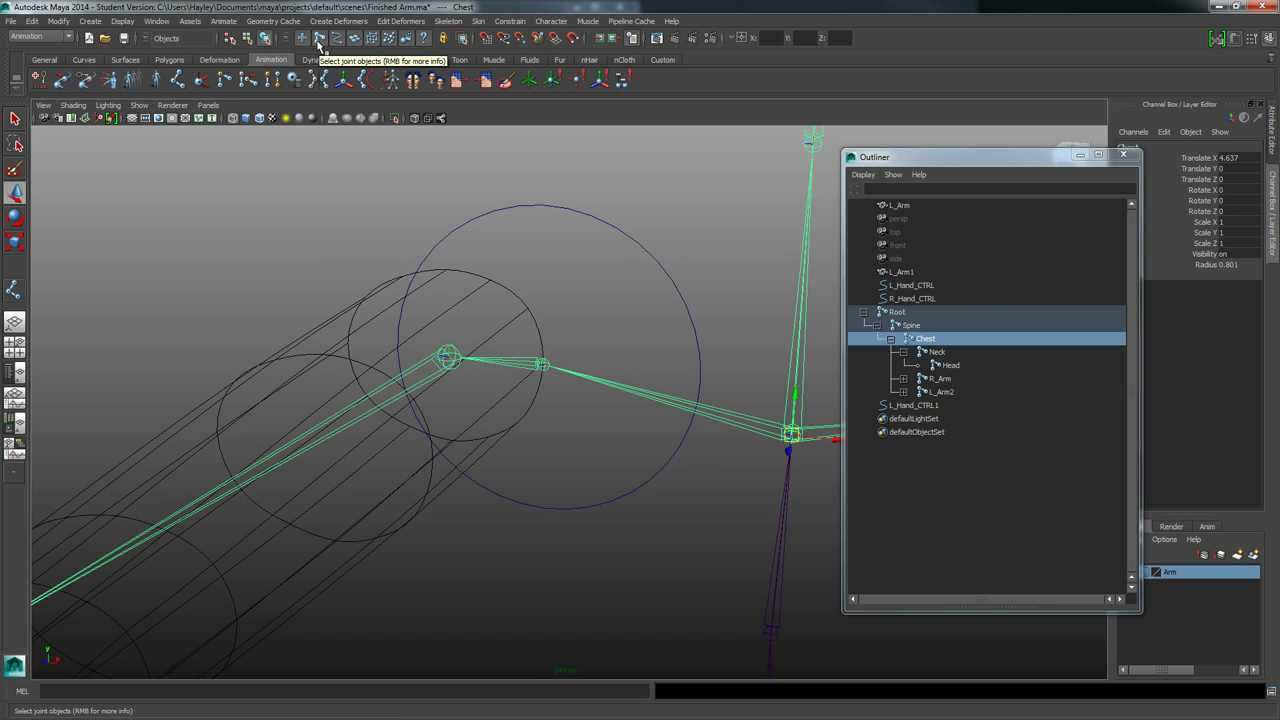
{"action": "left_click", "coordinate": [575, 271]}
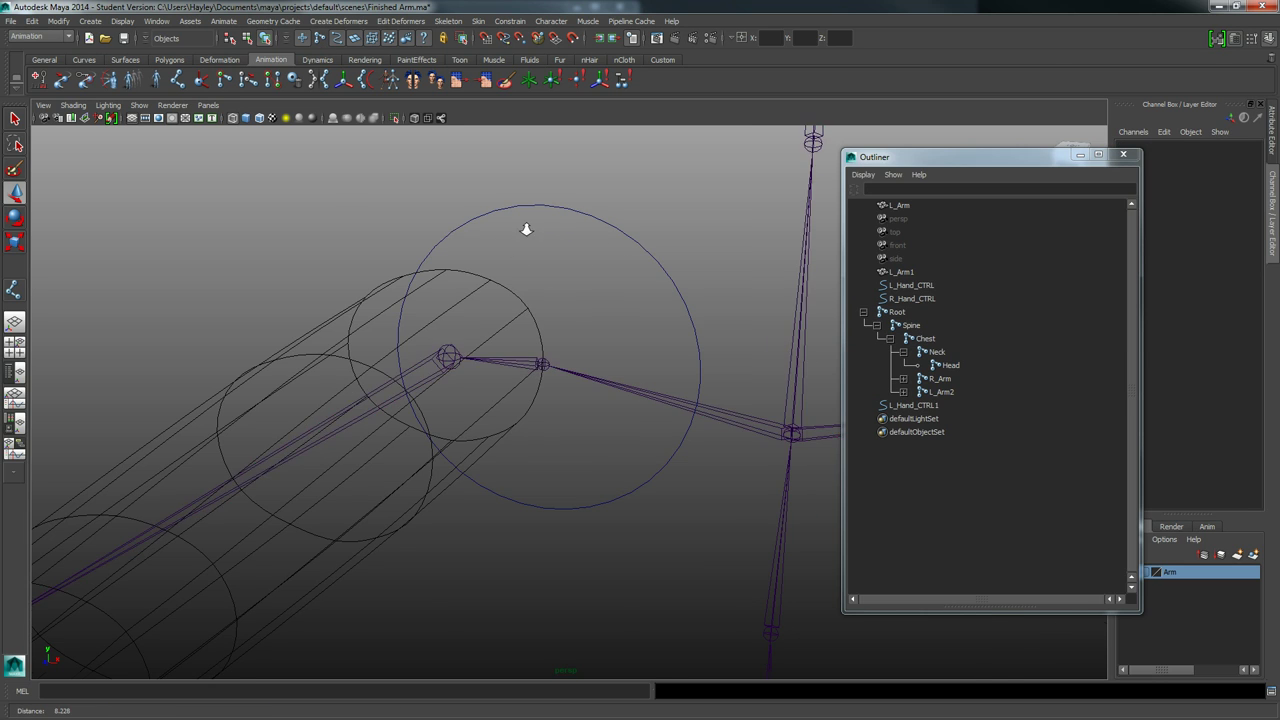
Step: Move all control vertices of the duplicated circle above the right shoulder, keeping its pivot at the collar joint, and return to object mode
{"action": "left_click_drag", "start_coordinate": [526, 229], "coordinate": [562, 254], "text": "alt"}
{"action": "right_click_drag", "start_coordinate": [562, 262], "coordinate": [375, 226]}
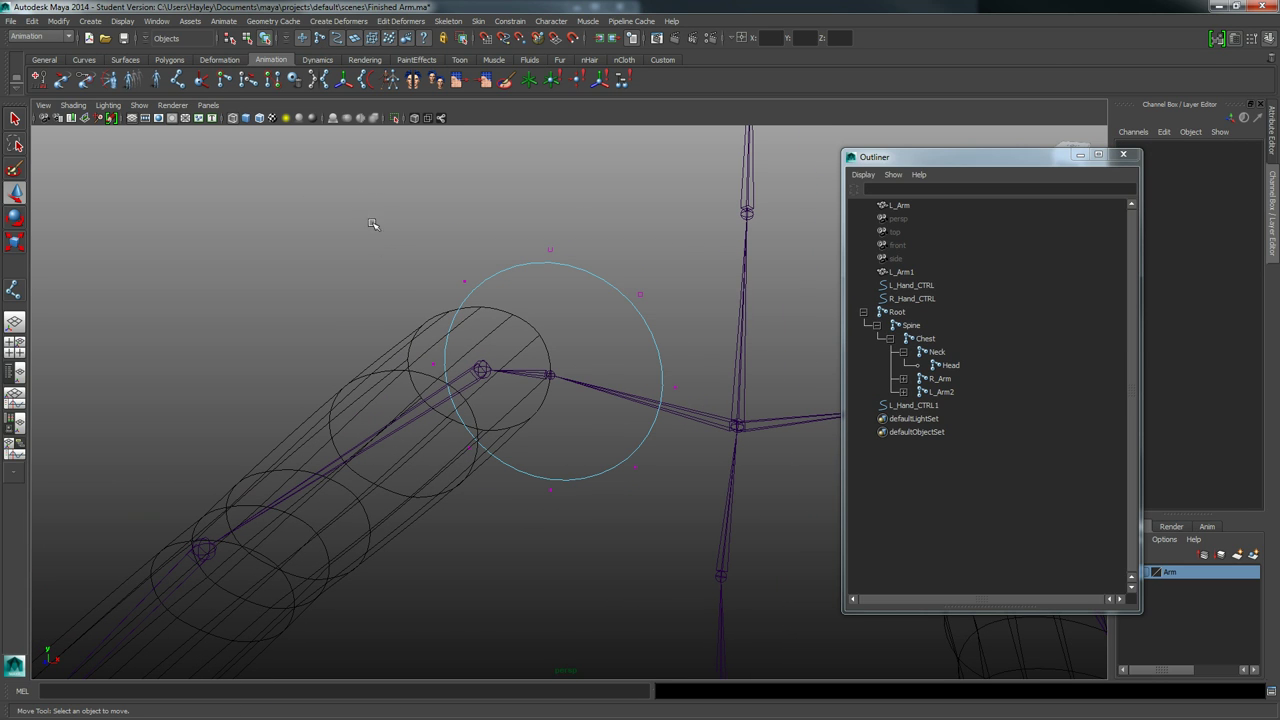
{"action": "left_click_drag", "start_coordinate": [321, 165], "coordinate": [689, 532]}
{"action": "left_click_drag", "start_coordinate": [720, 371], "coordinate": [553, 383], "text": "alt"}
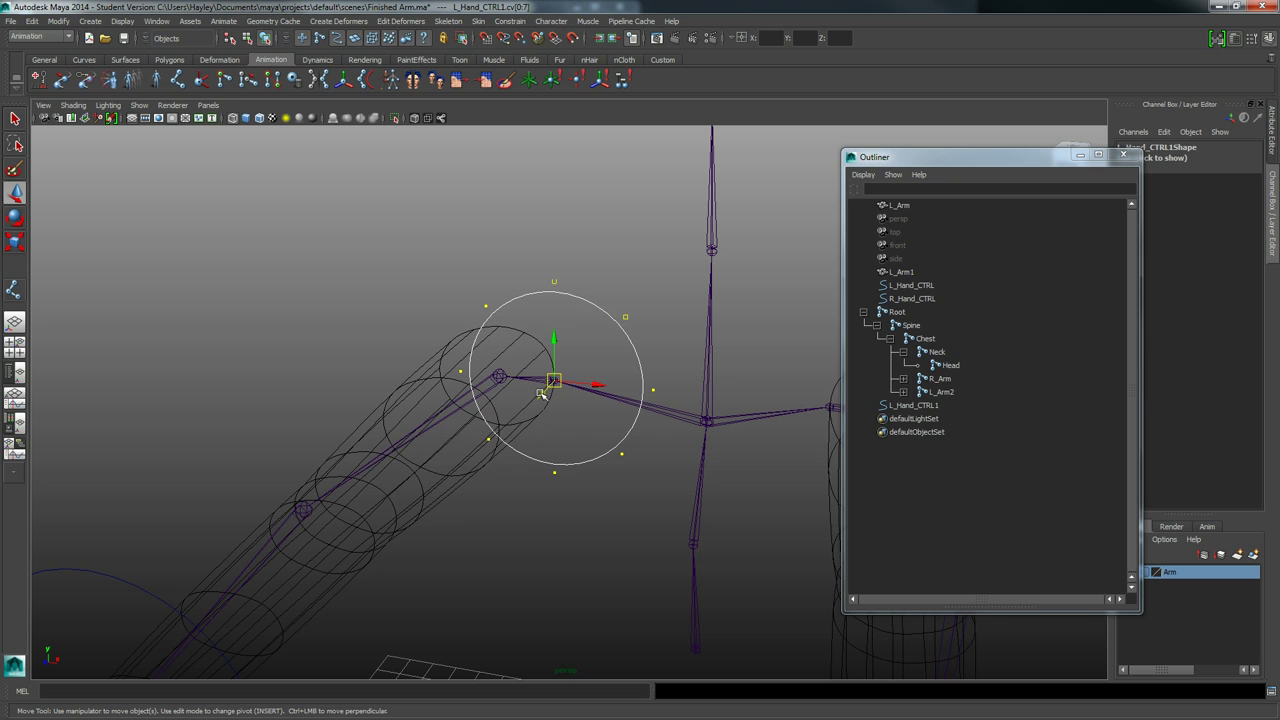
{"action": "middle_click_drag", "start_coordinate": [525, 407], "coordinate": [631, 339]}
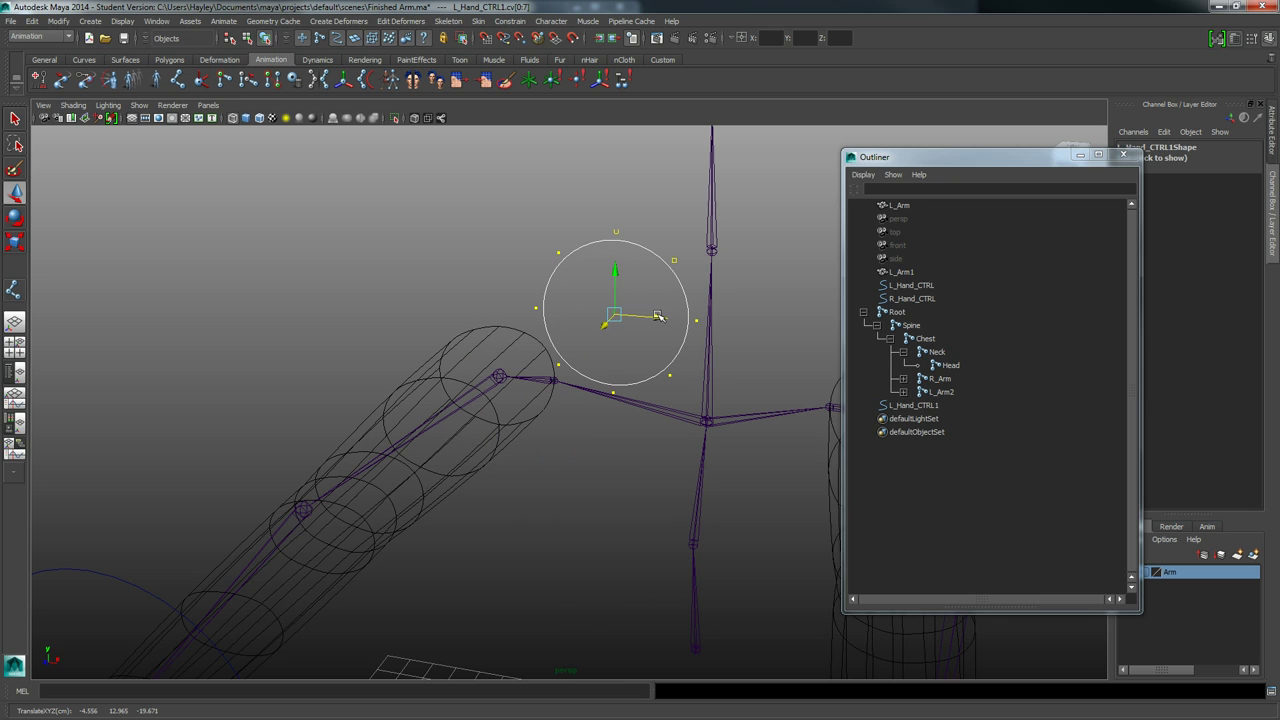
{"action": "left_click_drag", "start_coordinate": [658, 318], "coordinate": [585, 311]}
{"action": "left_click_drag", "start_coordinate": [538, 268], "coordinate": [536, 172]}
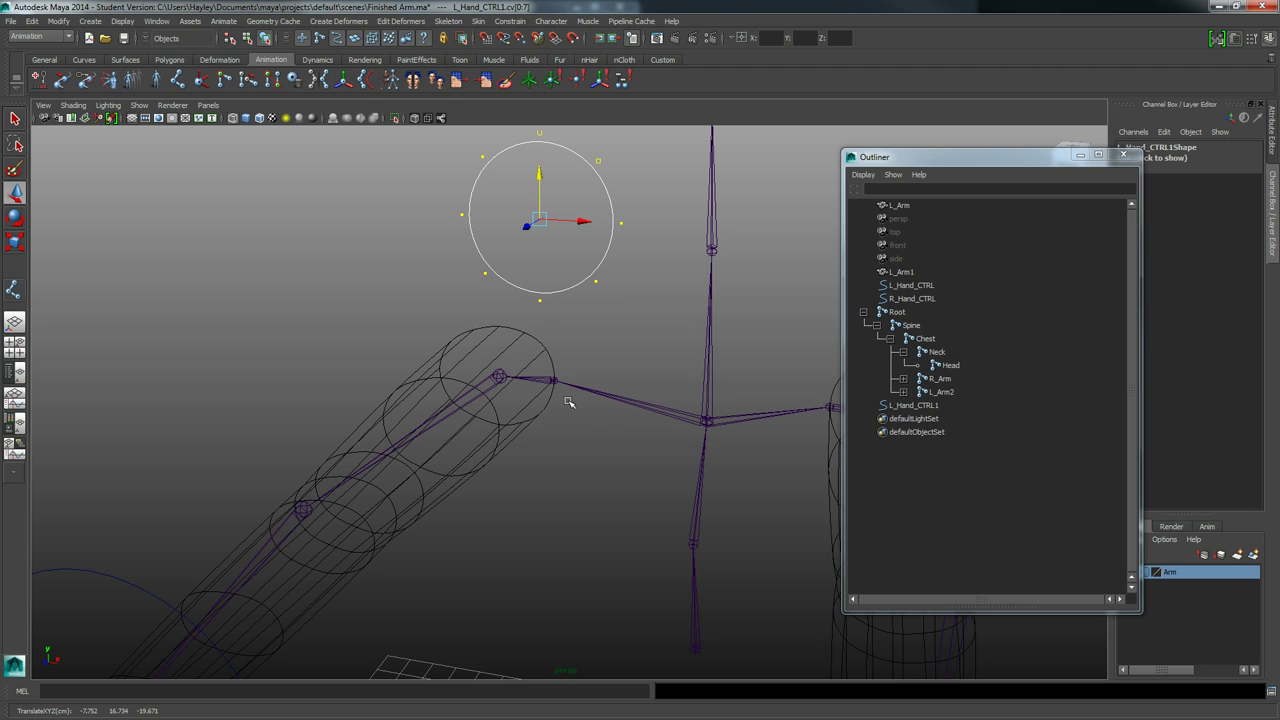
{"action": "key", "text": "F8"}
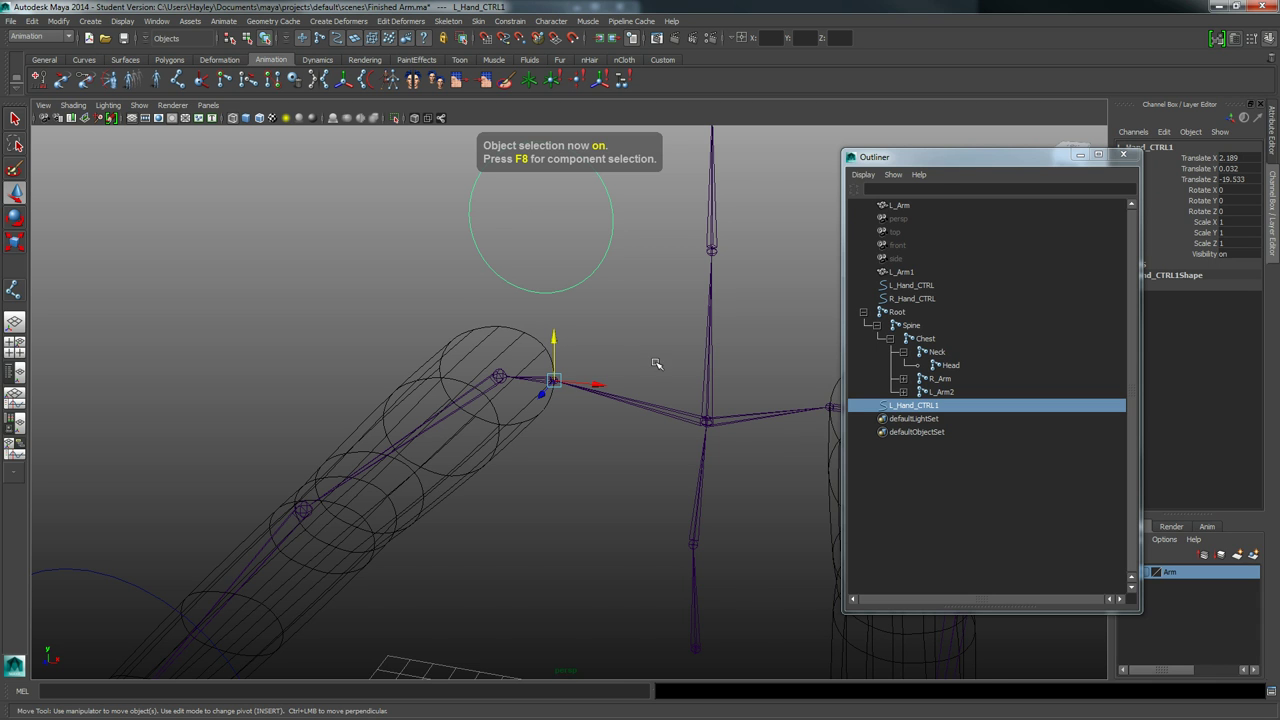
Step: Rename the duplicated control circle as R_Shoulder_CTRL
{"action": "left_click_drag", "start_coordinate": [657, 360], "coordinate": [651, 286], "text": "alt"}
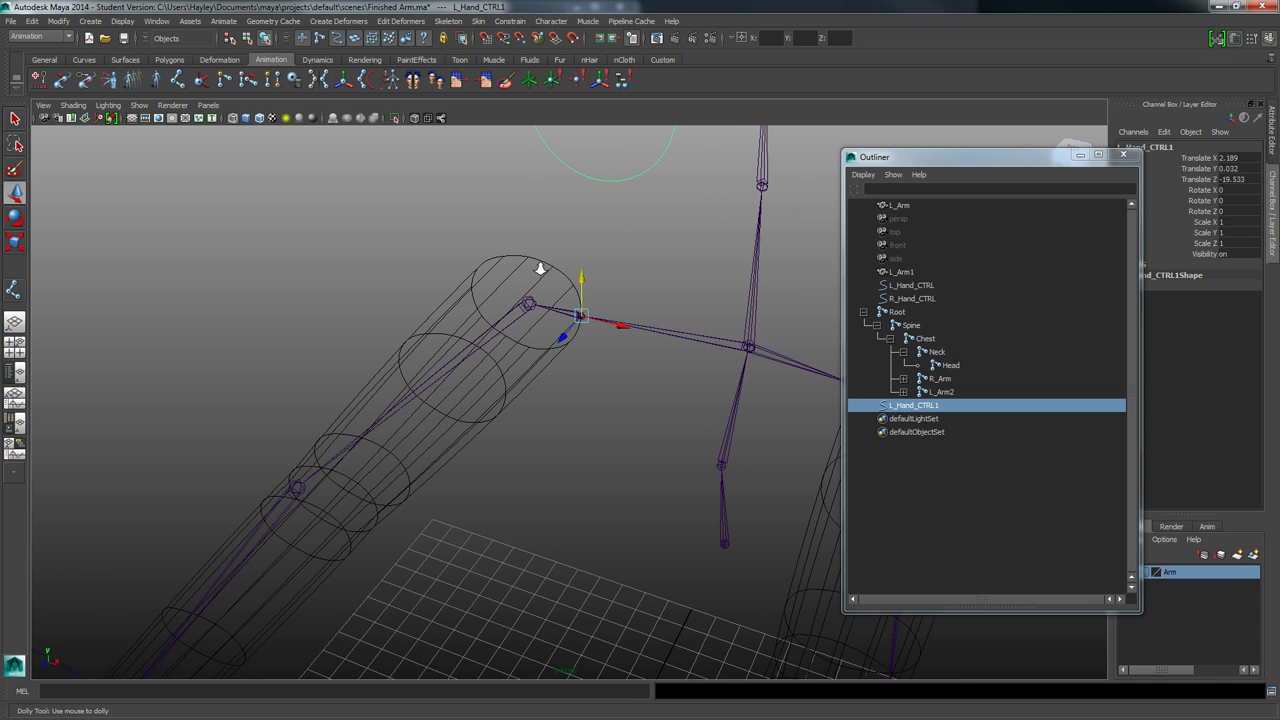
{"action": "left_click_drag", "start_coordinate": [537, 274], "coordinate": [370, 332], "text": "alt"}
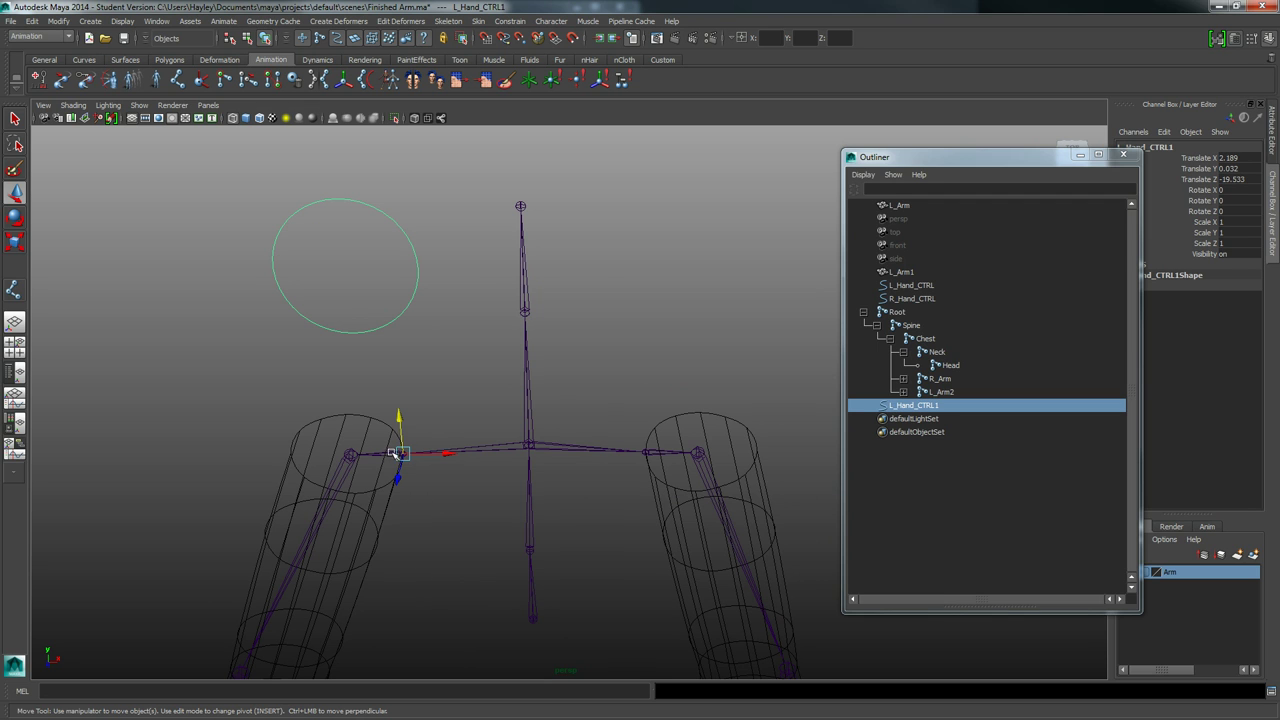
{"action": "left_click_drag", "start_coordinate": [396, 453], "coordinate": [507, 386], "text": "alt"}
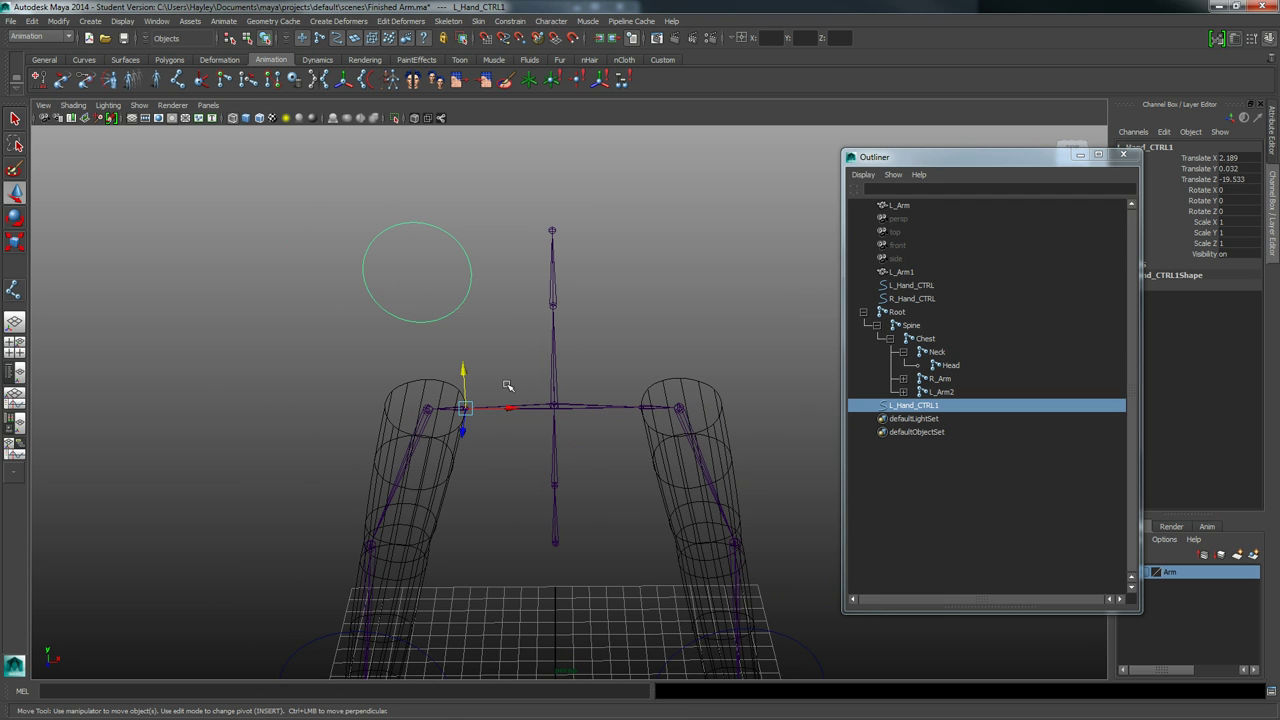
{"action": "left_click_drag", "start_coordinate": [653, 369], "coordinate": [543, 300], "text": "alt"}
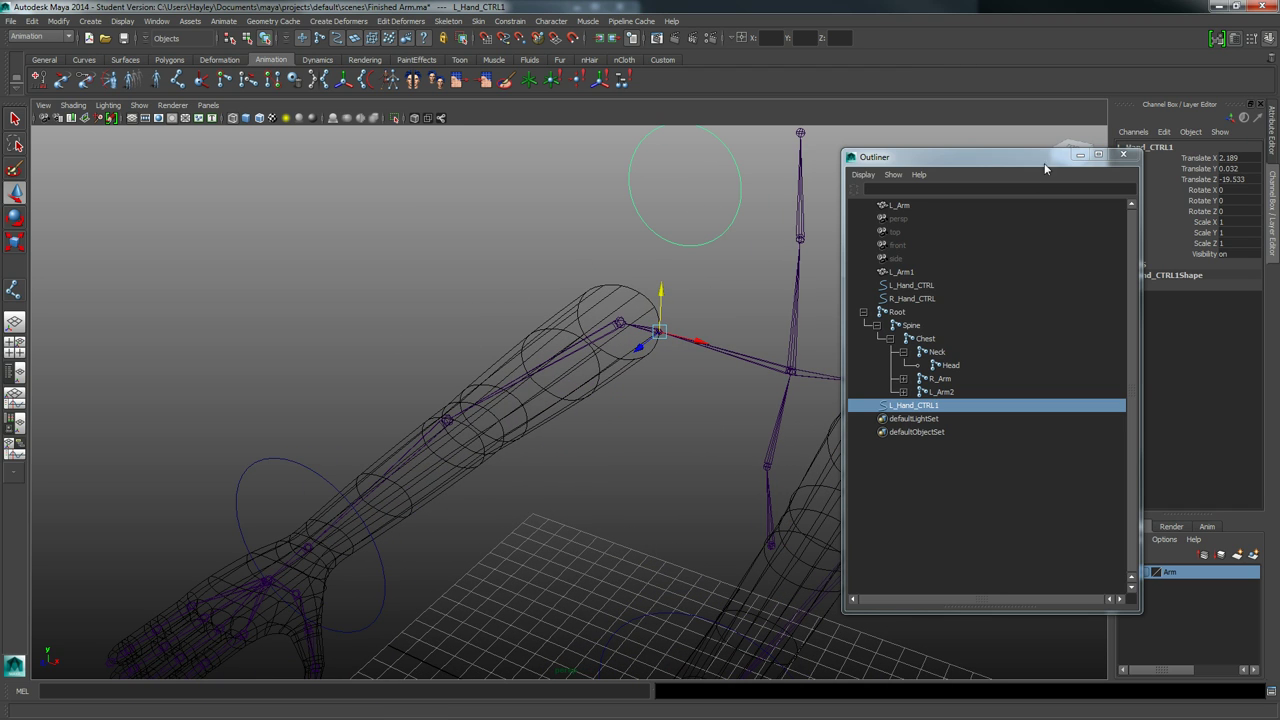
{"action": "left_click_drag", "start_coordinate": [1034, 158], "coordinate": [1000, 152]}
{"action": "left_click", "coordinate": [1138, 149]}
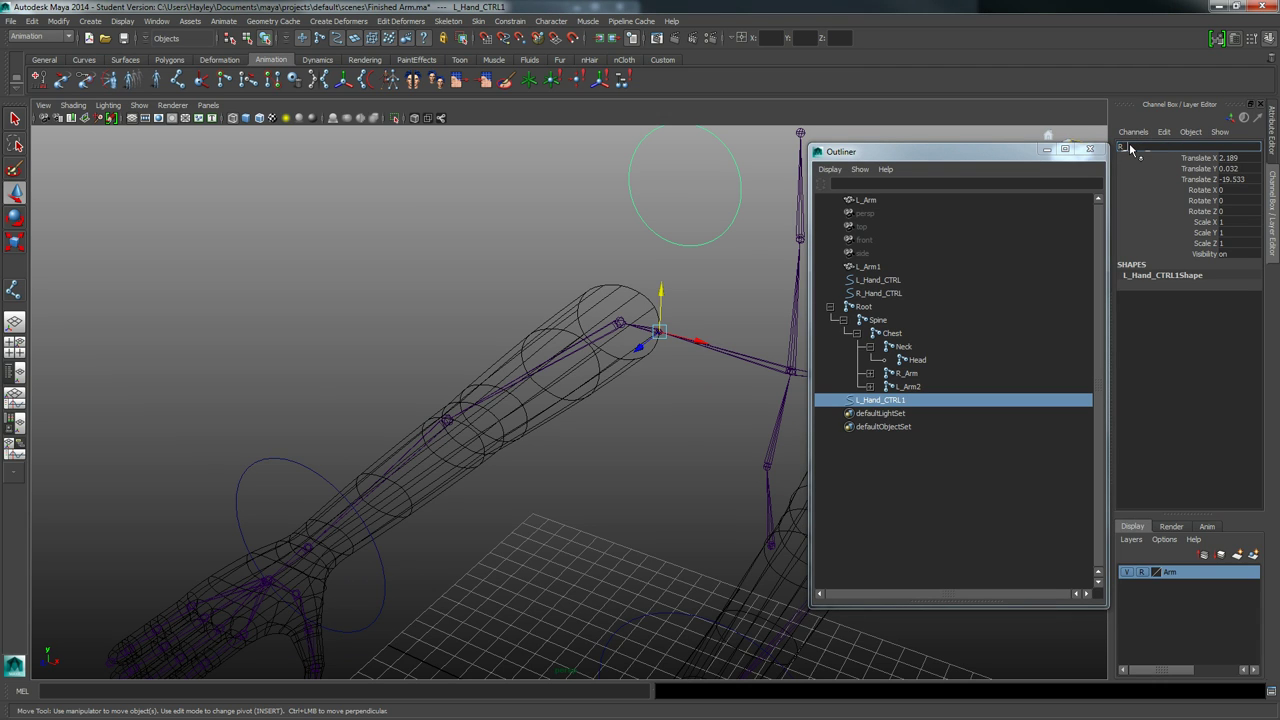
{"action": "type", "text": "R_Han"}
{"action": "type", "text": "ulder_CTRL"}
{"action": "key", "text": "Return"}
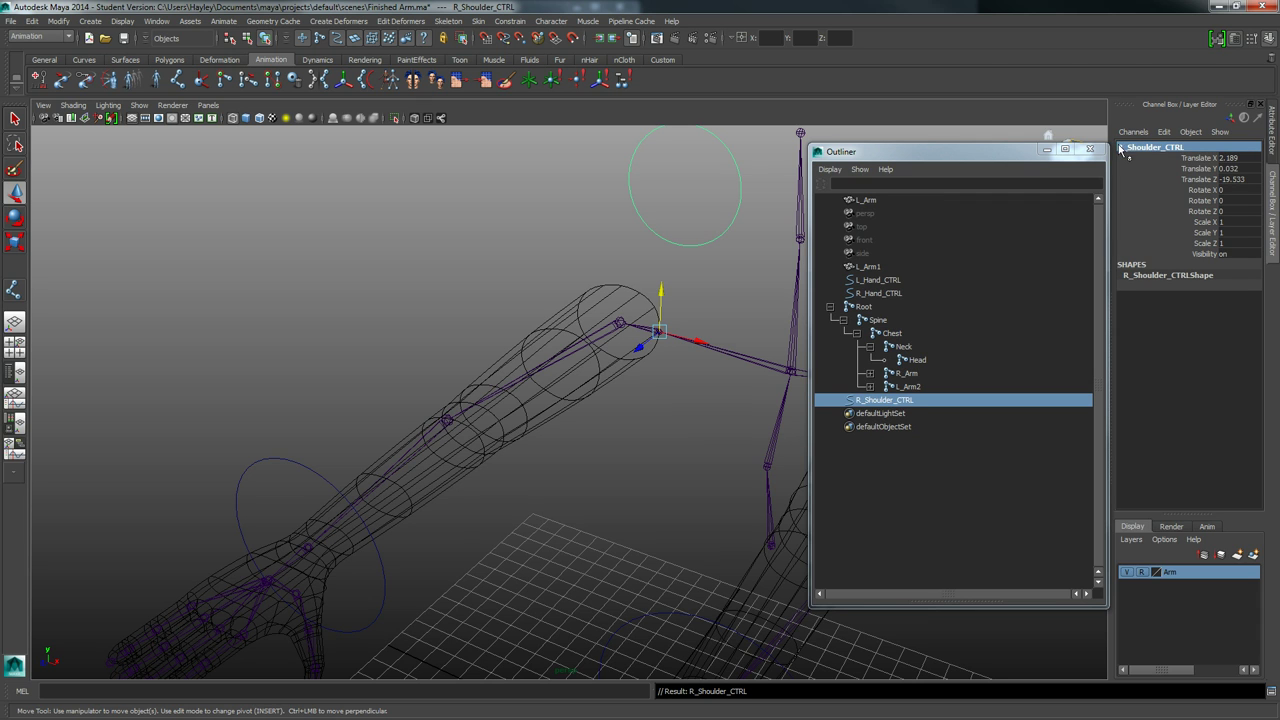
Step: Freeze the transformations of R_Shoulder_CTRL, L_Hand_CTRL and R_Hand_CTRL together, and clear the selection
{"action": "left_click_drag", "start_coordinate": [477, 303], "coordinate": [409, 369], "text": "alt"}
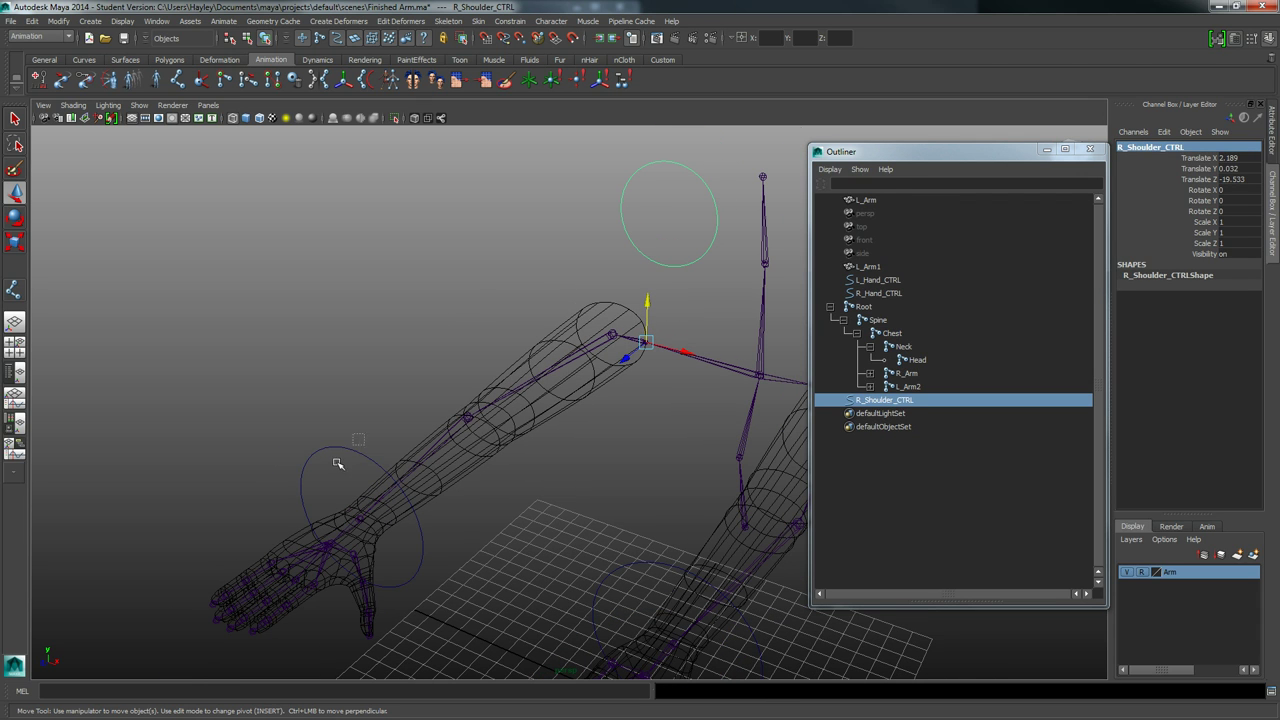
{"action": "left_click_drag", "start_coordinate": [364, 434], "coordinate": [337, 463], "text": "shift"}
{"action": "middle_click_drag", "start_coordinate": [631, 485], "coordinate": [566, 403], "text": "alt"}
{"action": "left_click_drag", "start_coordinate": [550, 449], "coordinate": [530, 482], "text": "shift"}
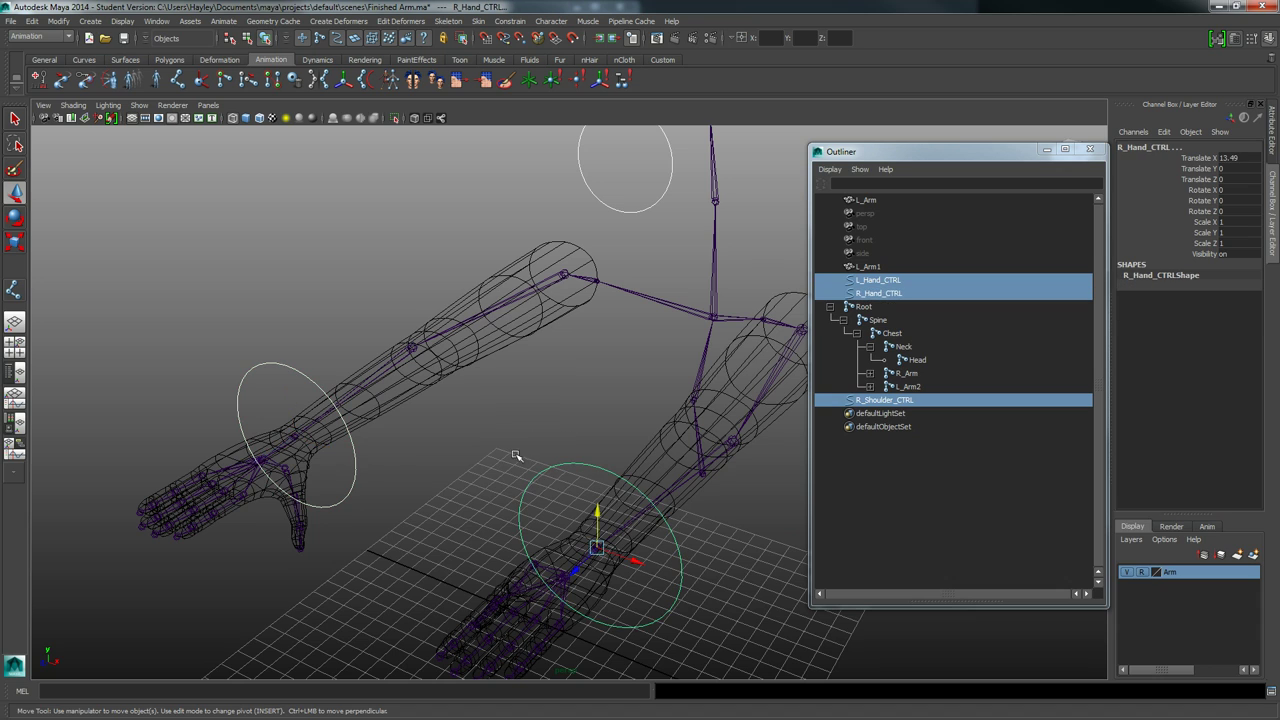
{"action": "left_click", "coordinate": [59, 22]}
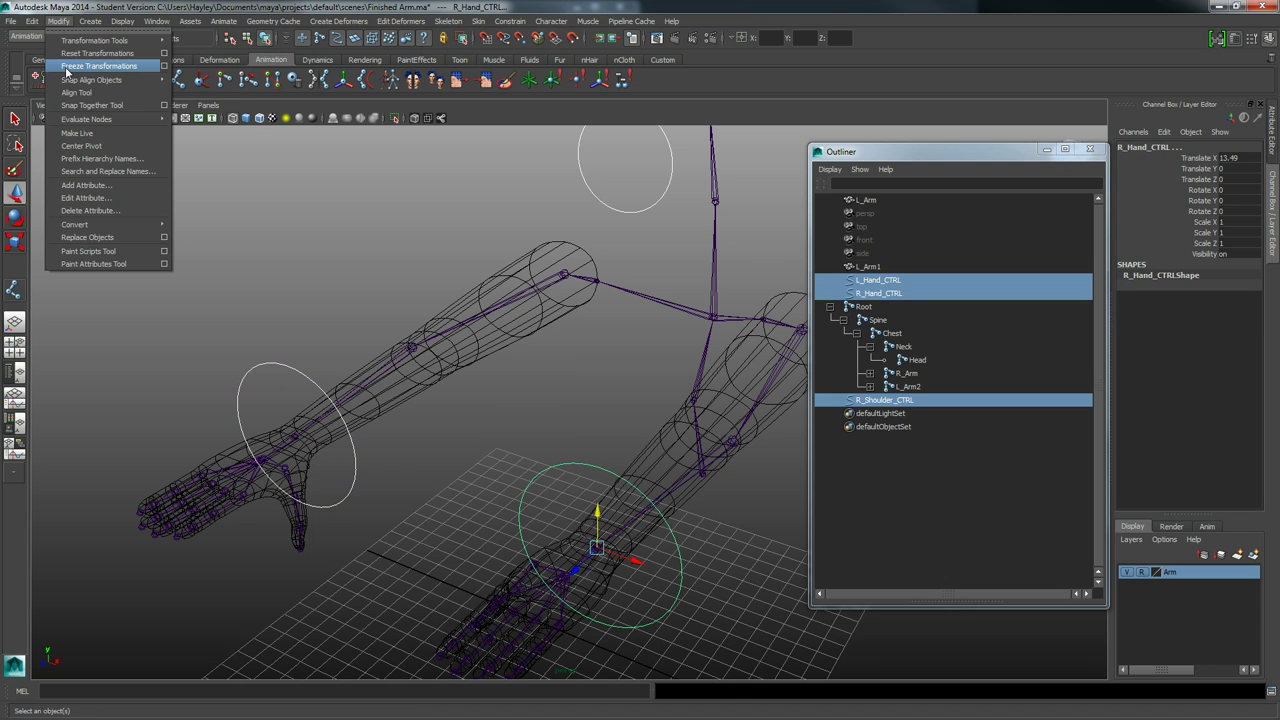
{"action": "left_click", "coordinate": [66, 65]}
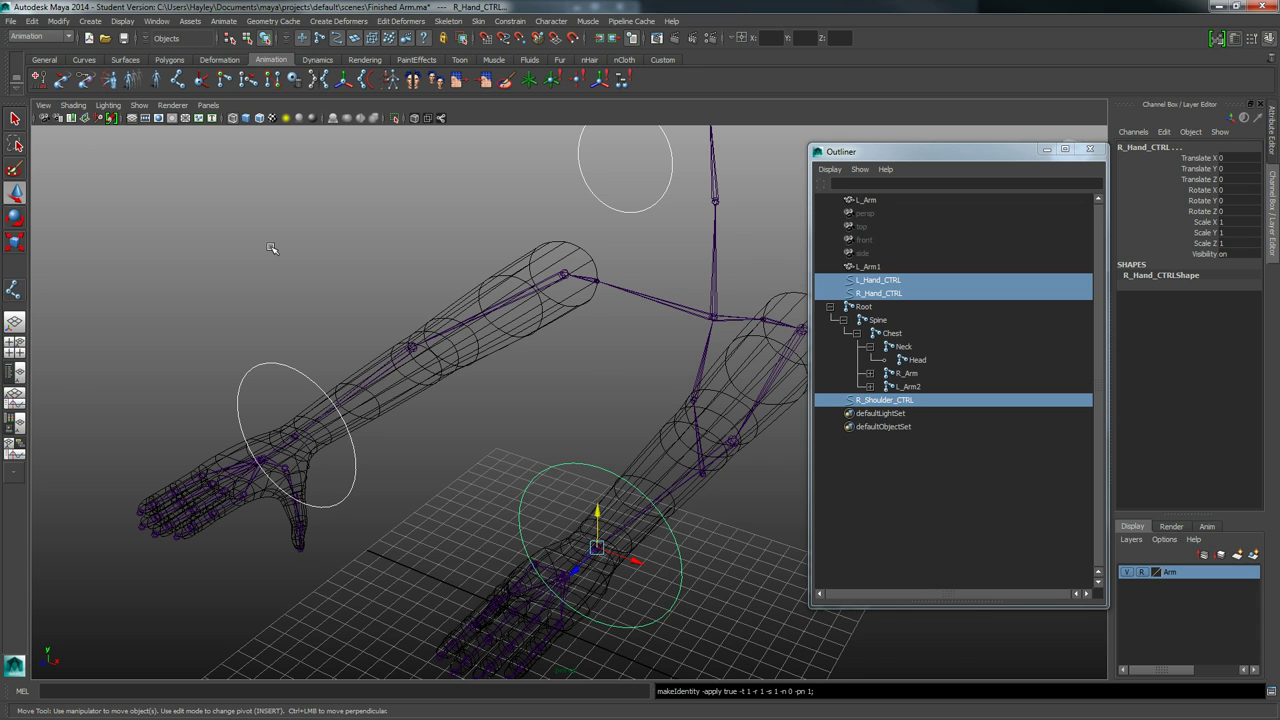
{"action": "middle_click_drag", "start_coordinate": [546, 240], "coordinate": [561, 293], "text": "alt"}
{"action": "scroll", "coordinate": [561, 293], "scroll_direction": "up", "scroll_amount": 4}
{"action": "middle_click_drag", "start_coordinate": [416, 286], "coordinate": [491, 261], "text": "alt"}
{"action": "left_click", "coordinate": [314, 248]}
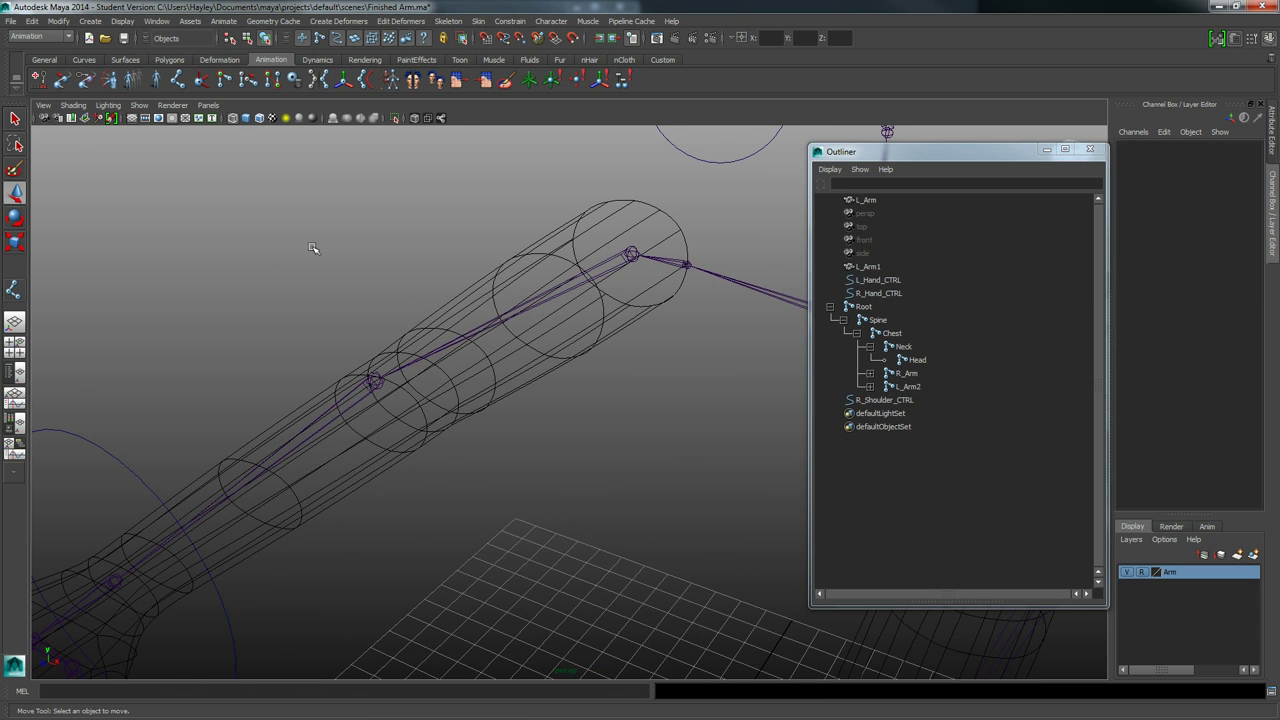
Step: Activate the IK Handle Tool with its current solver set to Rotate-Plane Solver
{"action": "scroll", "coordinate": [317, 237], "scroll_direction": "down", "scroll_amount": 3}
{"action": "middle_click_drag", "start_coordinate": [317, 221], "coordinate": [316, 210], "text": "alt"}
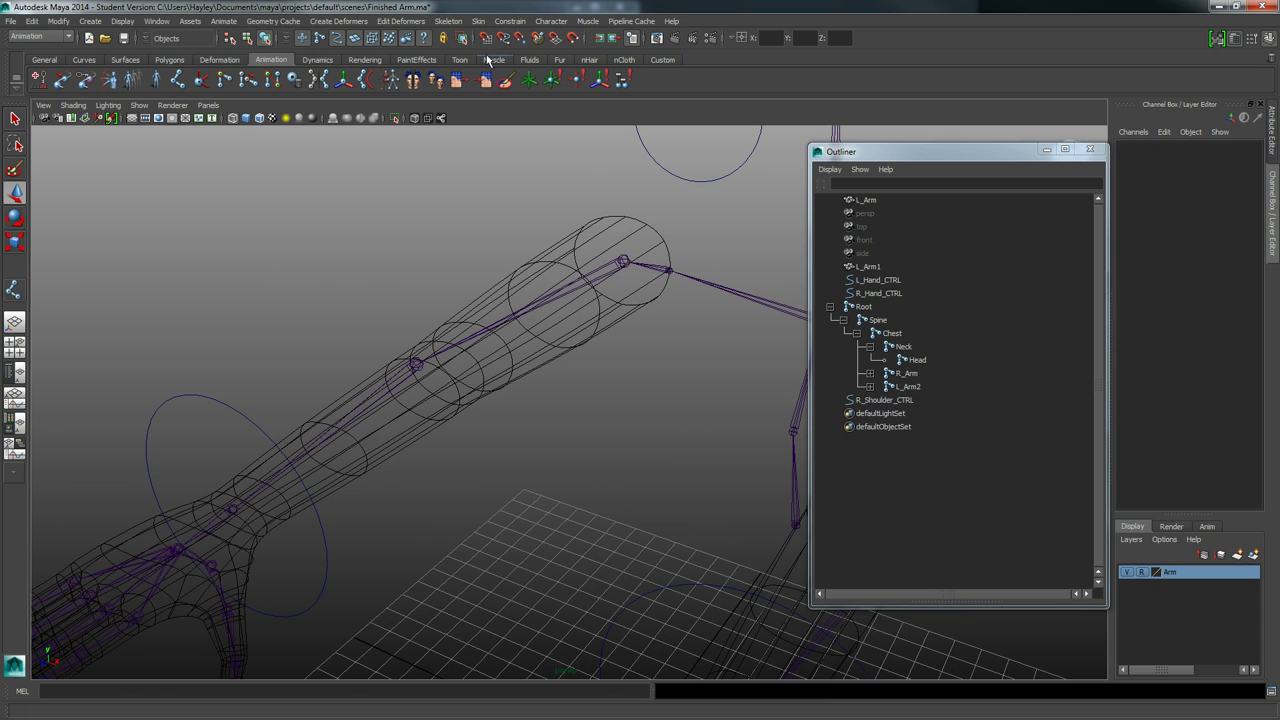
{"action": "left_click", "coordinate": [457, 22]}
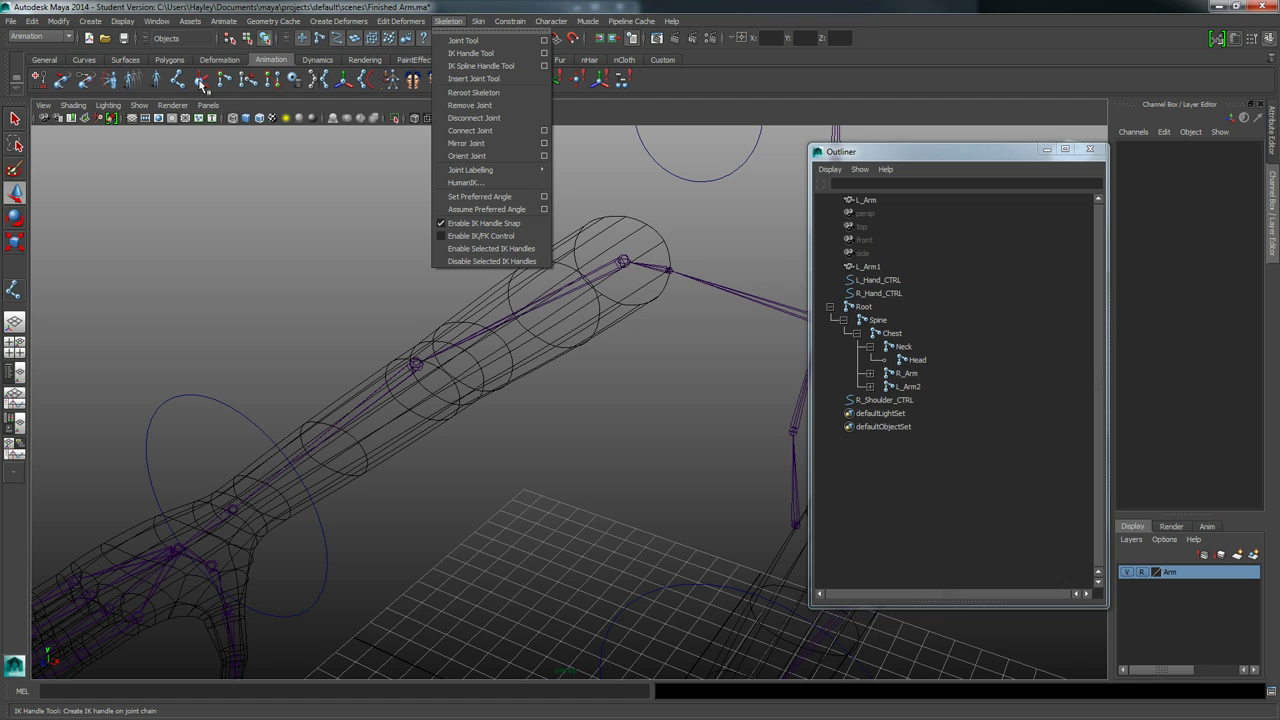
{"action": "left_click", "coordinate": [556, 21]}
{"action": "left_click", "coordinate": [442, 22]}
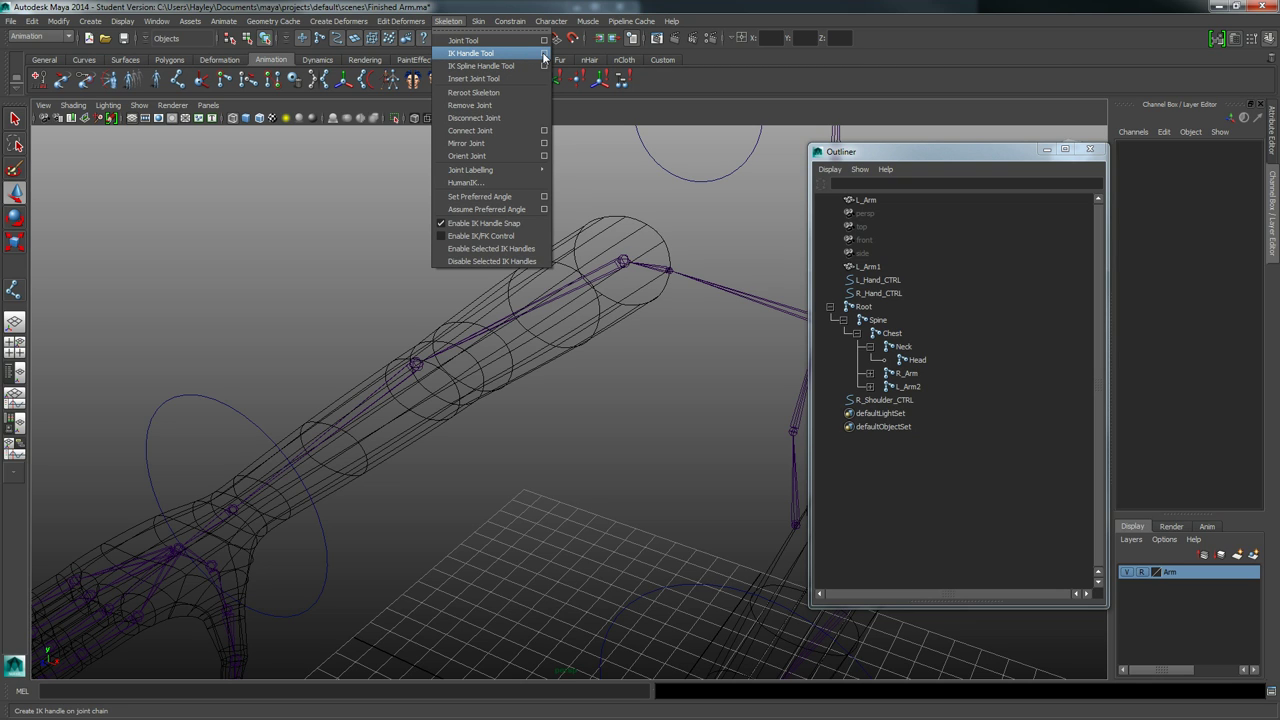
{"action": "left_click", "coordinate": [544, 54]}
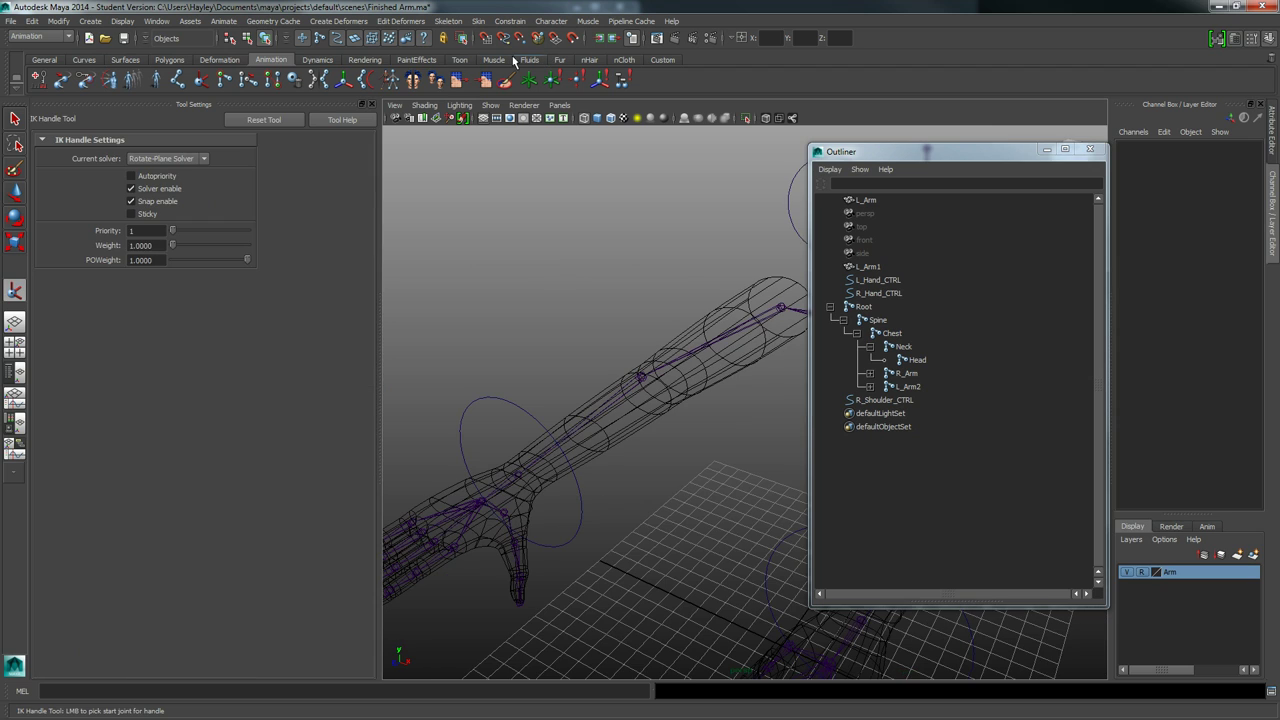
{"action": "left_click", "coordinate": [150, 161]}
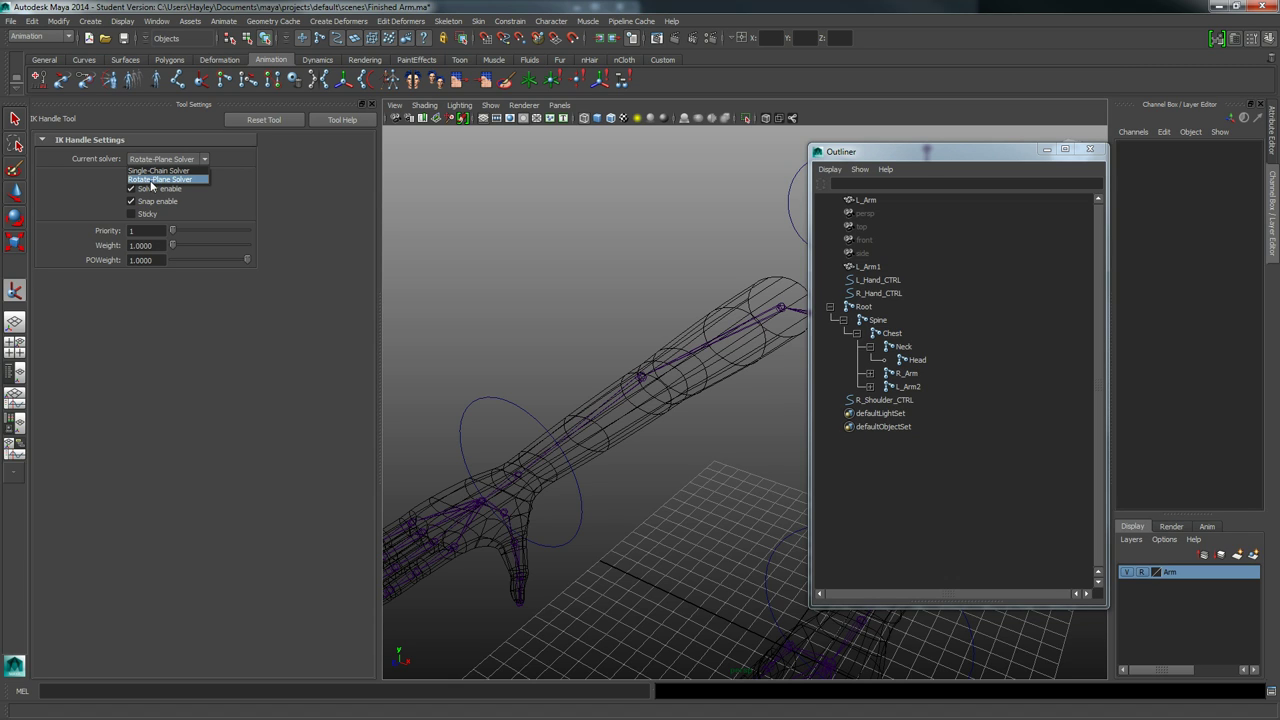
{"action": "left_click", "coordinate": [151, 180]}
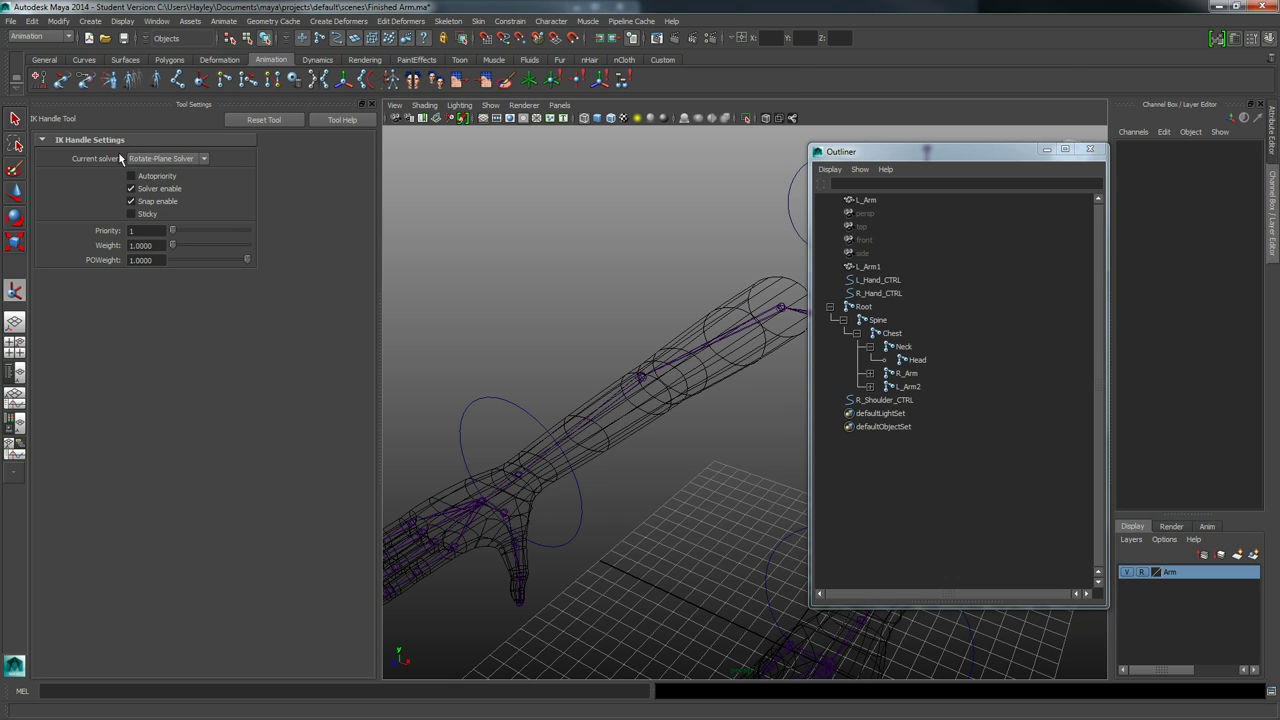
{"action": "left_click", "coordinate": [371, 106]}
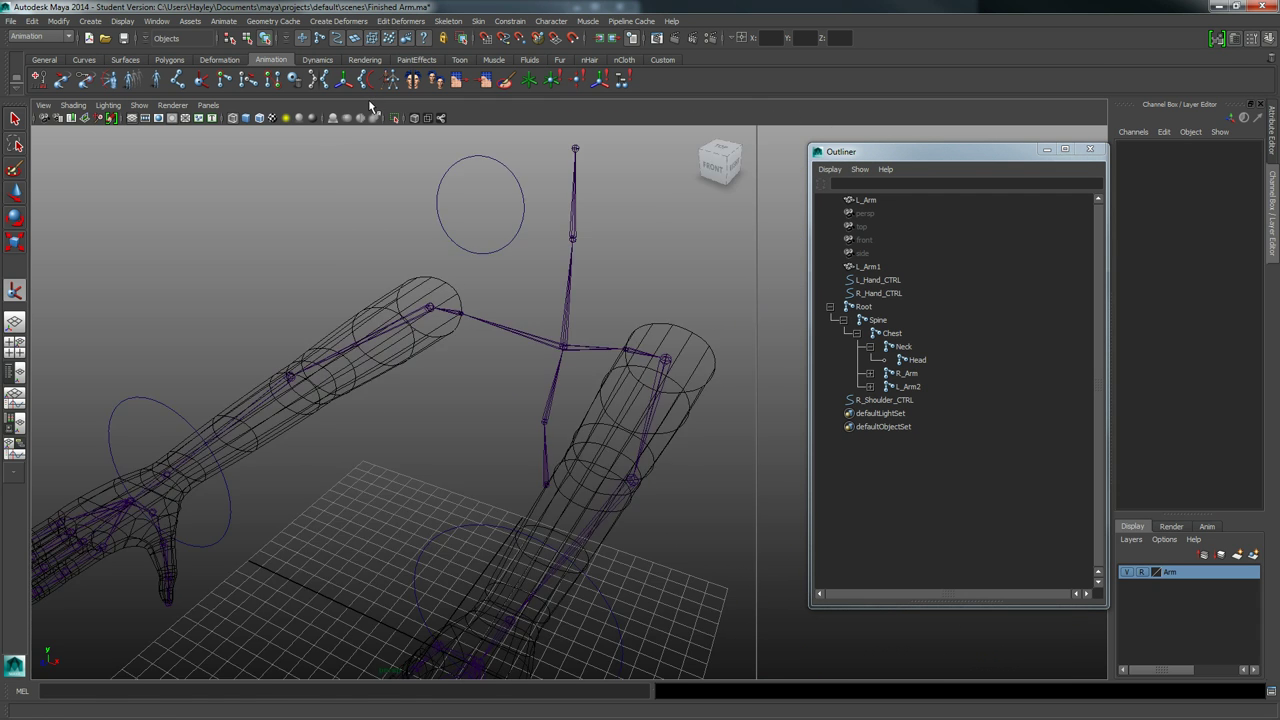
{"action": "left_click_drag", "start_coordinate": [289, 269], "coordinate": [257, 266], "text": "alt"}
{"action": "right_click_drag", "start_coordinate": [257, 266], "coordinate": [512, 278], "text": "alt"}
{"action": "middle_click_drag", "start_coordinate": [544, 227], "coordinate": [546, 292], "text": "alt"}
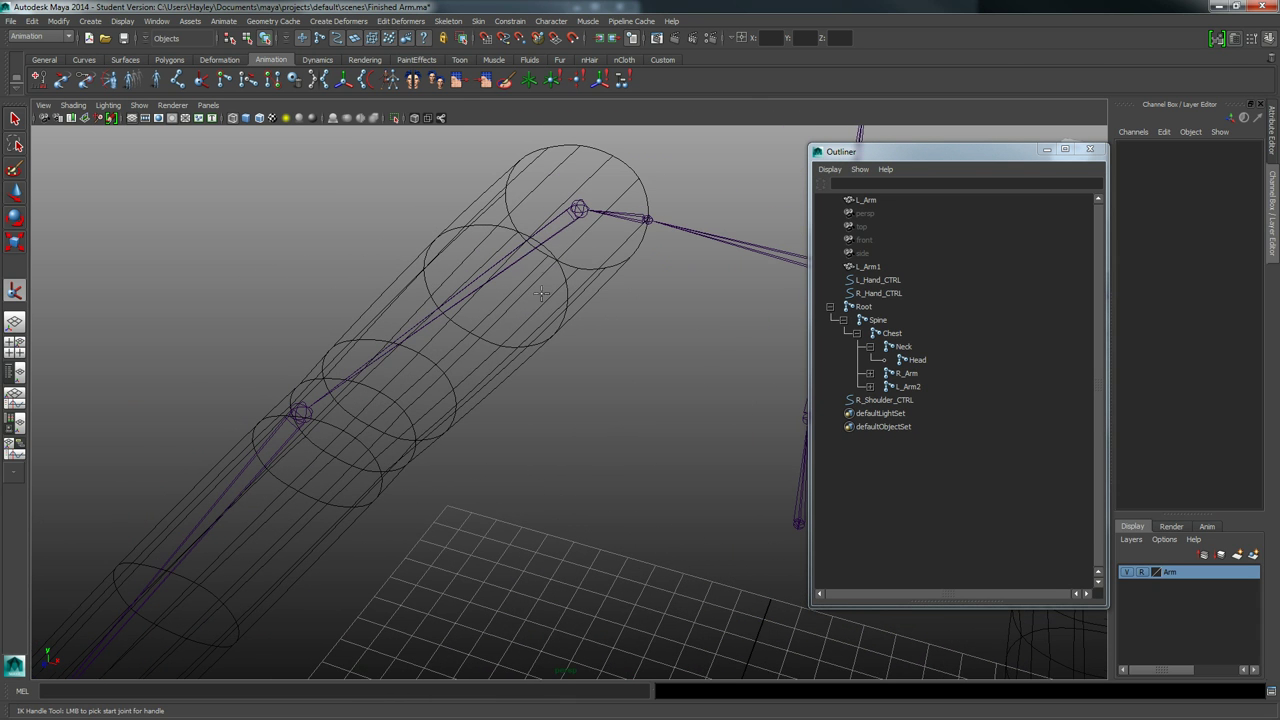
Step: Create a rotate-plane IK handle running from the R_Shoulder joint to the R_Wrist joint
{"action": "left_click", "coordinate": [578, 210]}
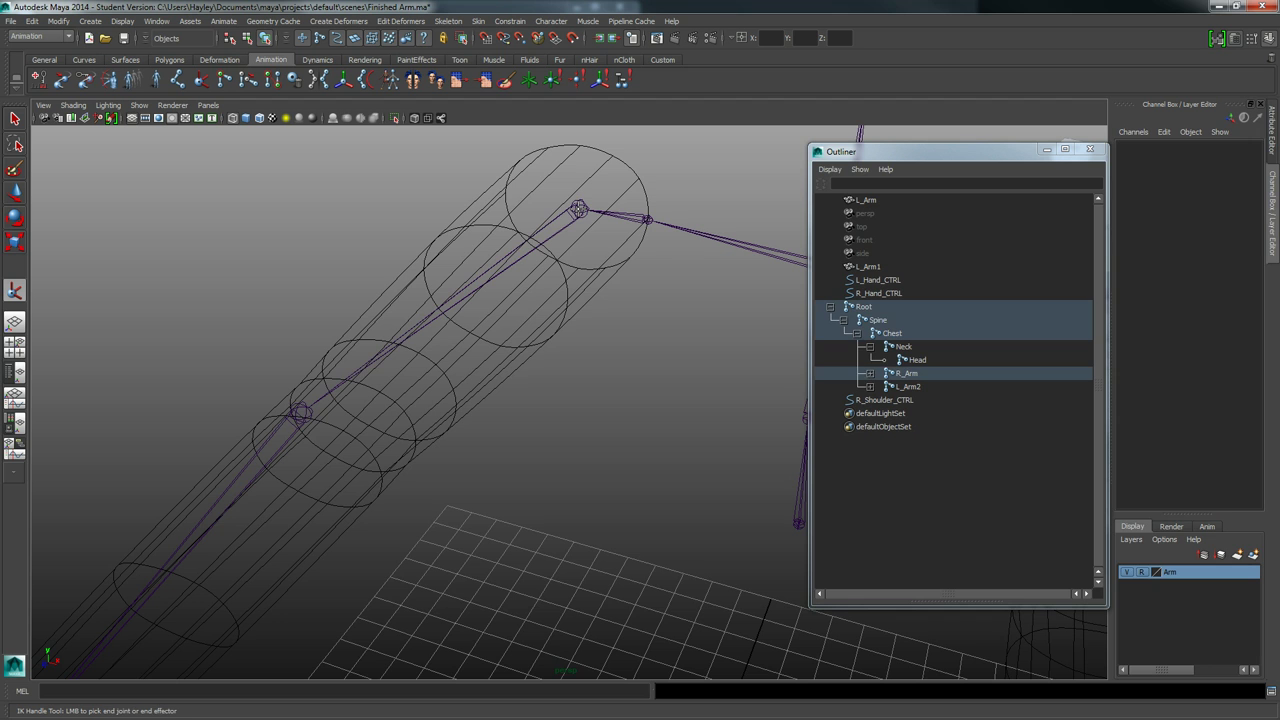
{"action": "middle_click_drag", "start_coordinate": [391, 428], "coordinate": [629, 192], "text": "alt"}
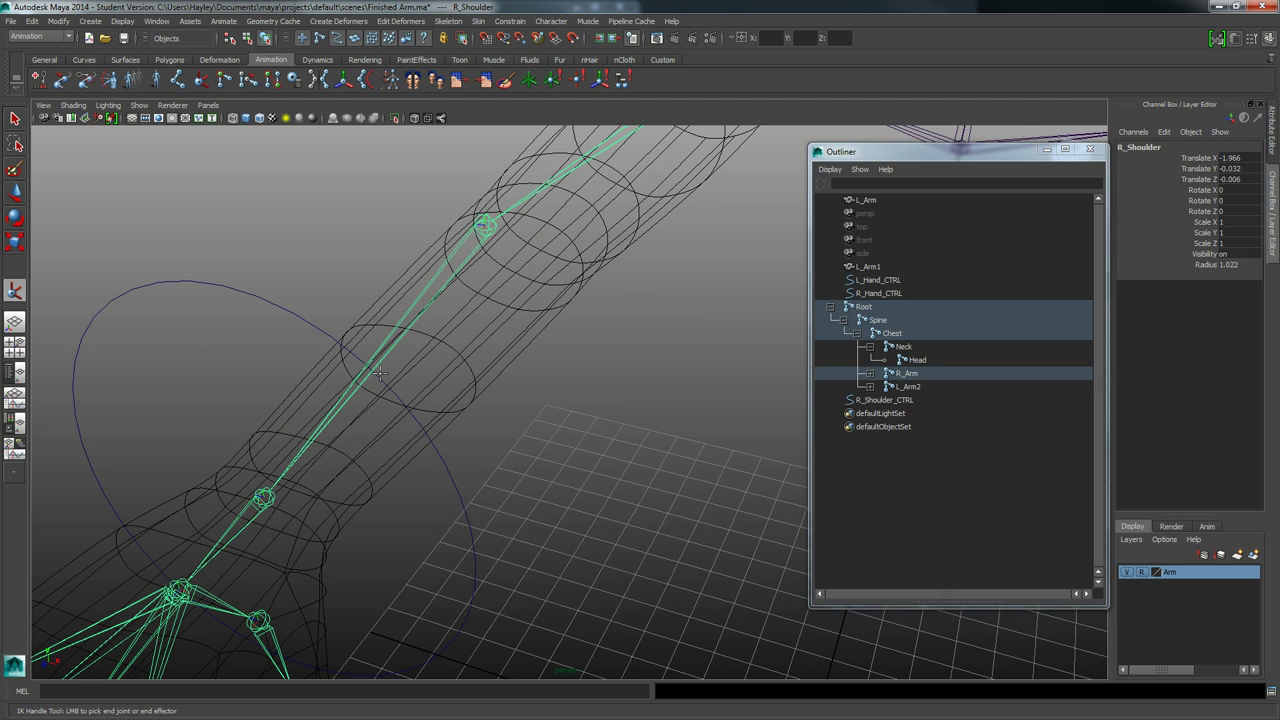
{"action": "left_click", "coordinate": [264, 497]}
{"action": "key", "text": "w"}
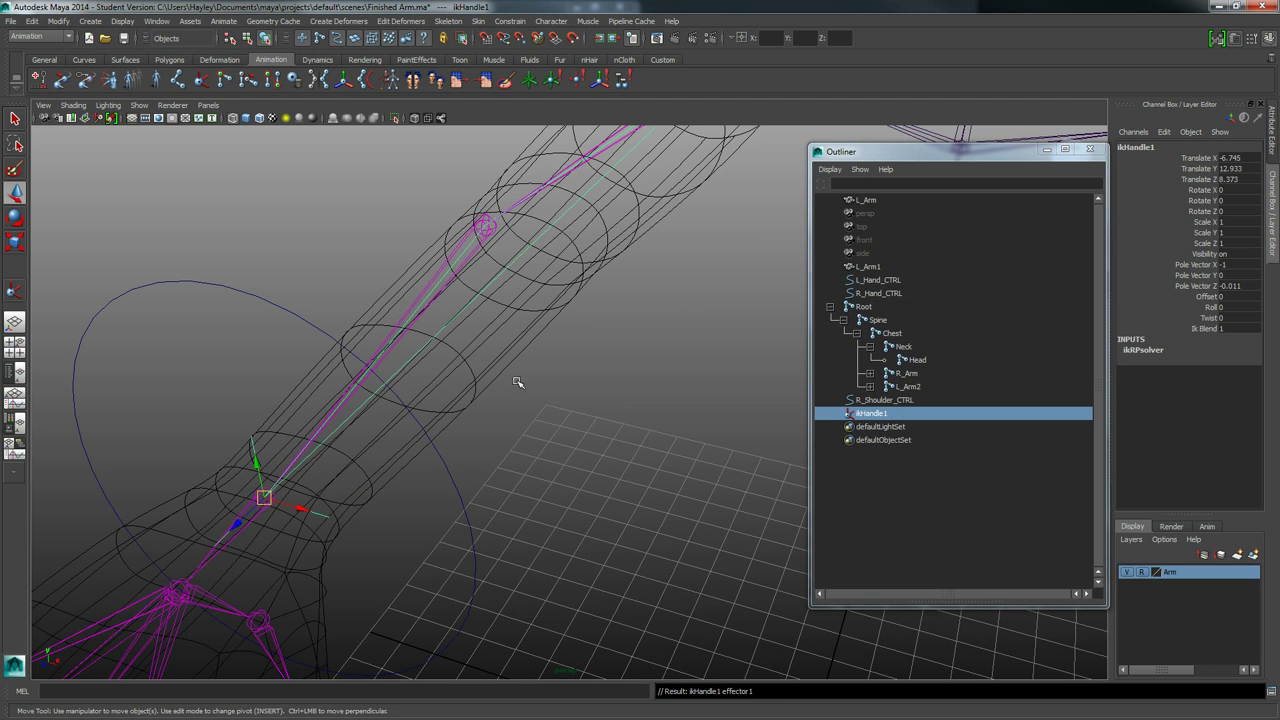
Step: Point constrain the arm's IK handle to L_Hand_CTRL on all axes, with Maintain offset enabled
{"action": "left_click_drag", "start_coordinate": [517, 380], "coordinate": [384, 469], "text": "alt"}
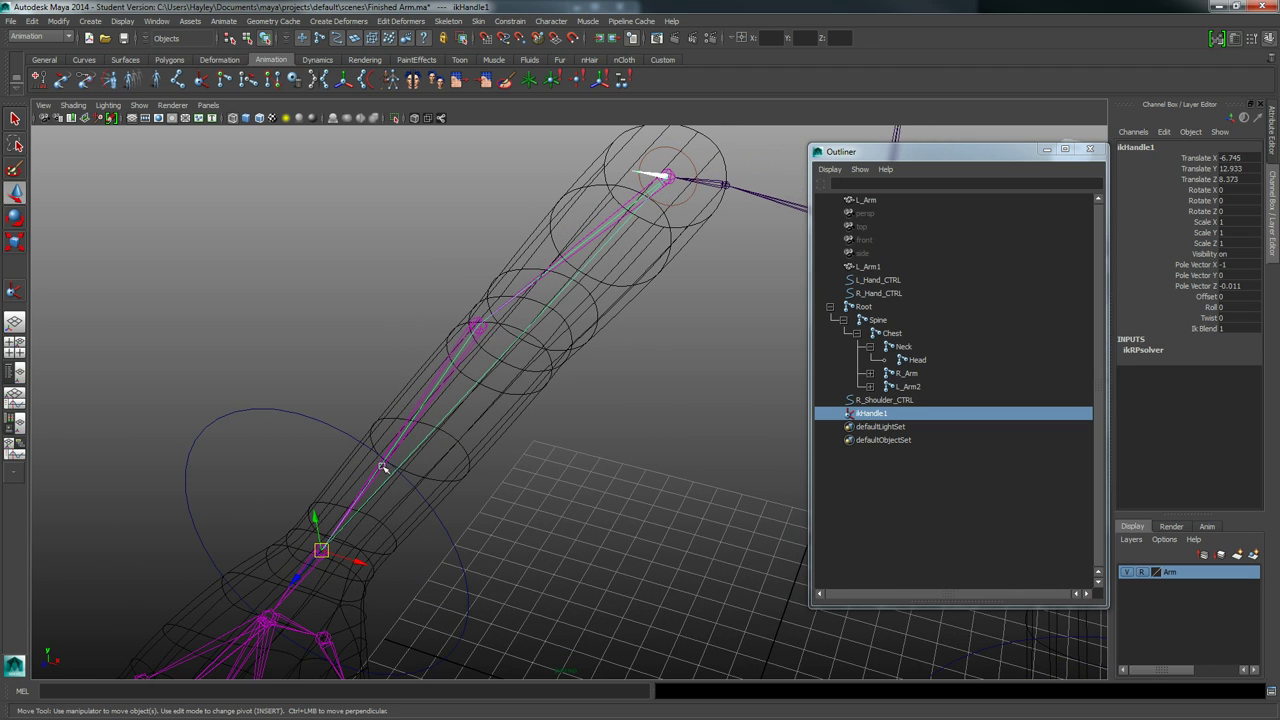
{"action": "middle_click_drag", "start_coordinate": [526, 434], "coordinate": [558, 318], "text": "alt"}
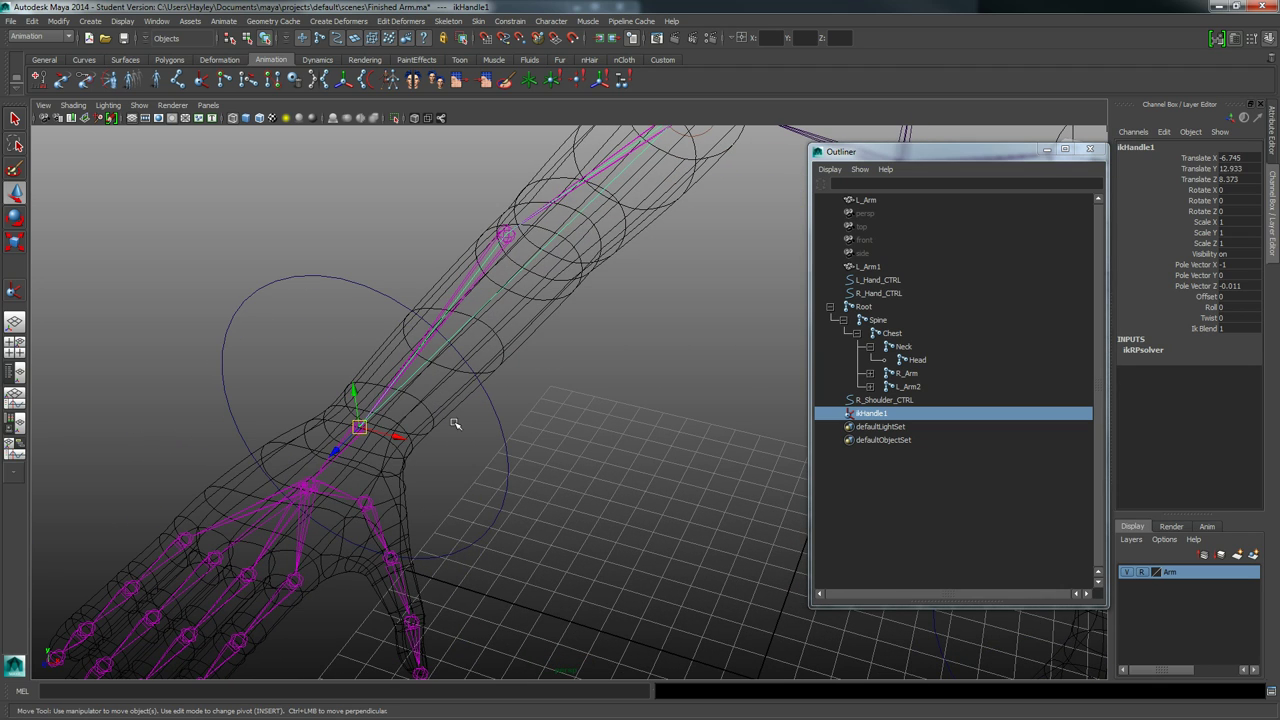
{"action": "middle_click_drag", "start_coordinate": [424, 368], "coordinate": [426, 376], "text": "alt"}
{"action": "left_click_drag", "start_coordinate": [426, 376], "coordinate": [323, 374], "text": "alt"}
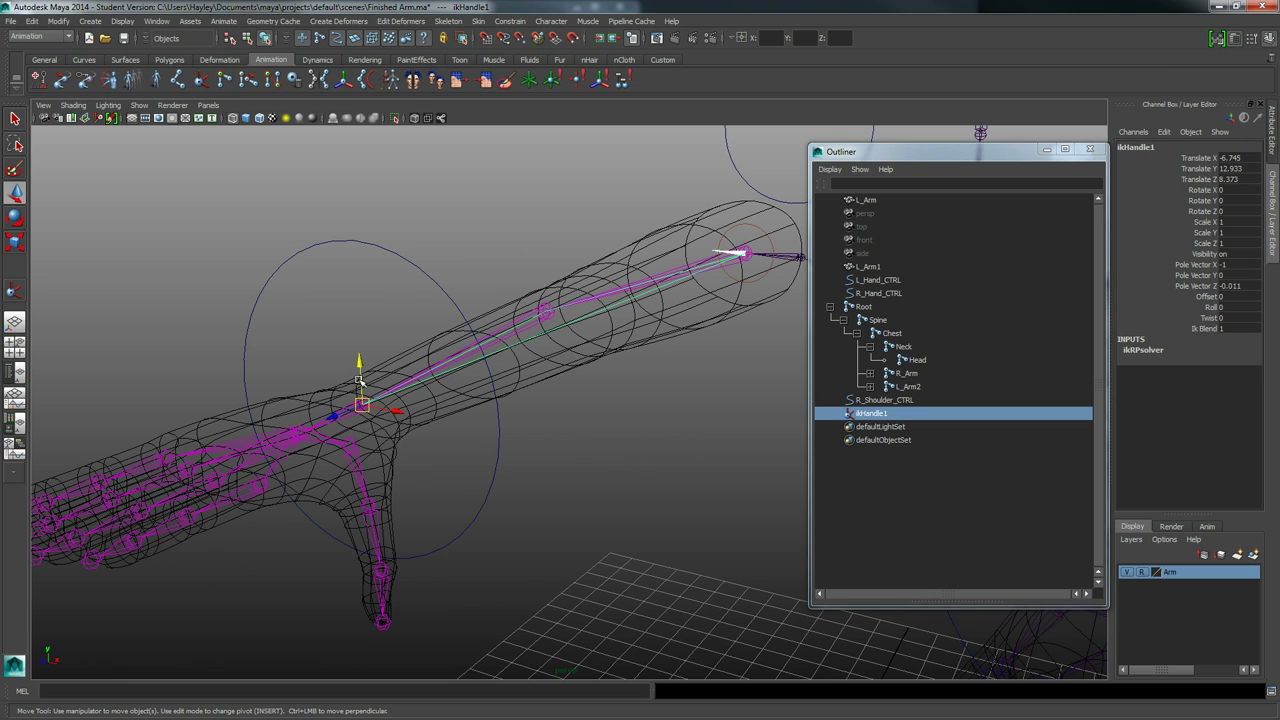
{"action": "left_click_drag", "start_coordinate": [361, 230], "coordinate": [339, 275]}
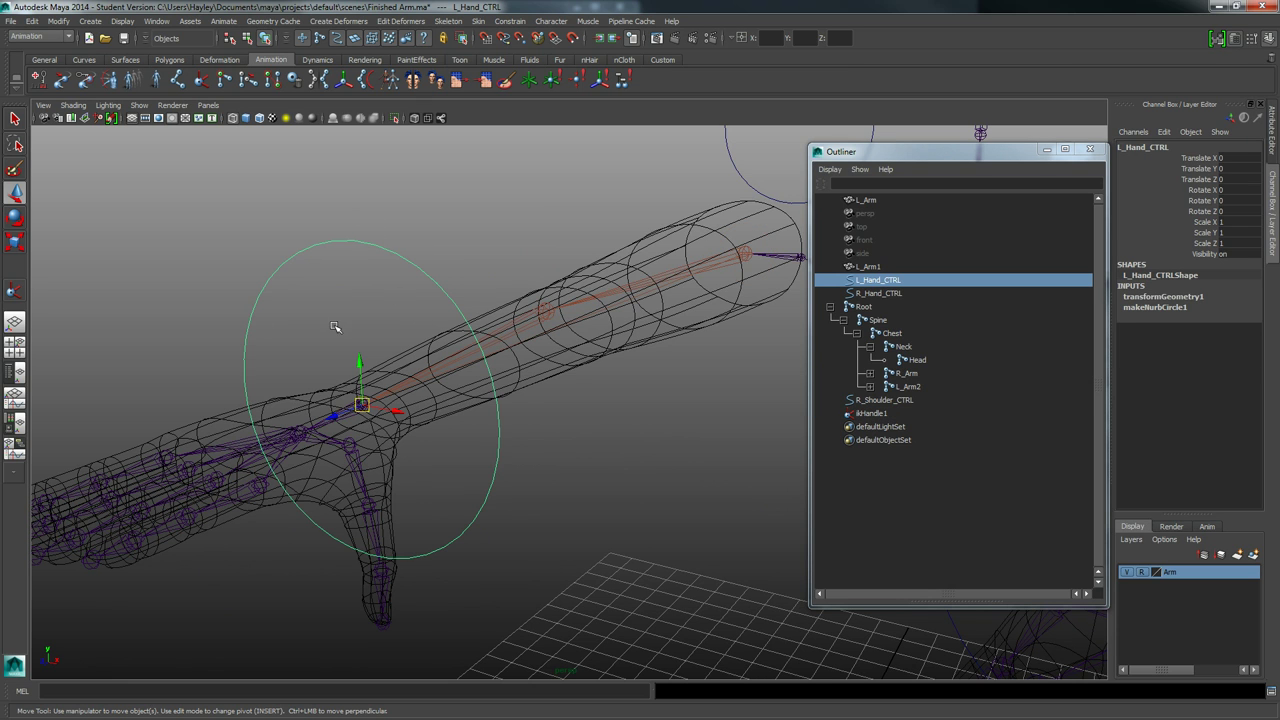
{"action": "scroll", "coordinate": [251, 366], "scroll_direction": "up", "scroll_amount": 5}
{"action": "middle_click_drag", "start_coordinate": [240, 366], "coordinate": [400, 347], "text": "alt"}
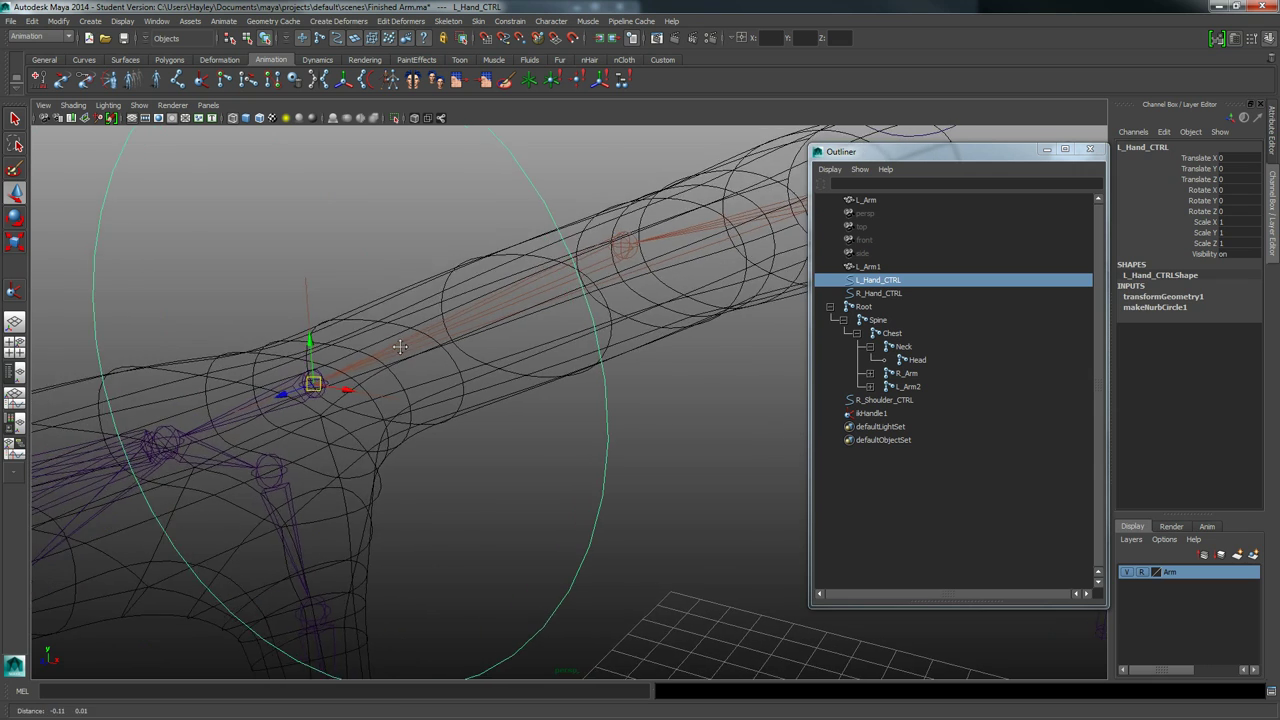
{"action": "left_click_drag", "start_coordinate": [400, 347], "coordinate": [352, 343], "text": "alt"}
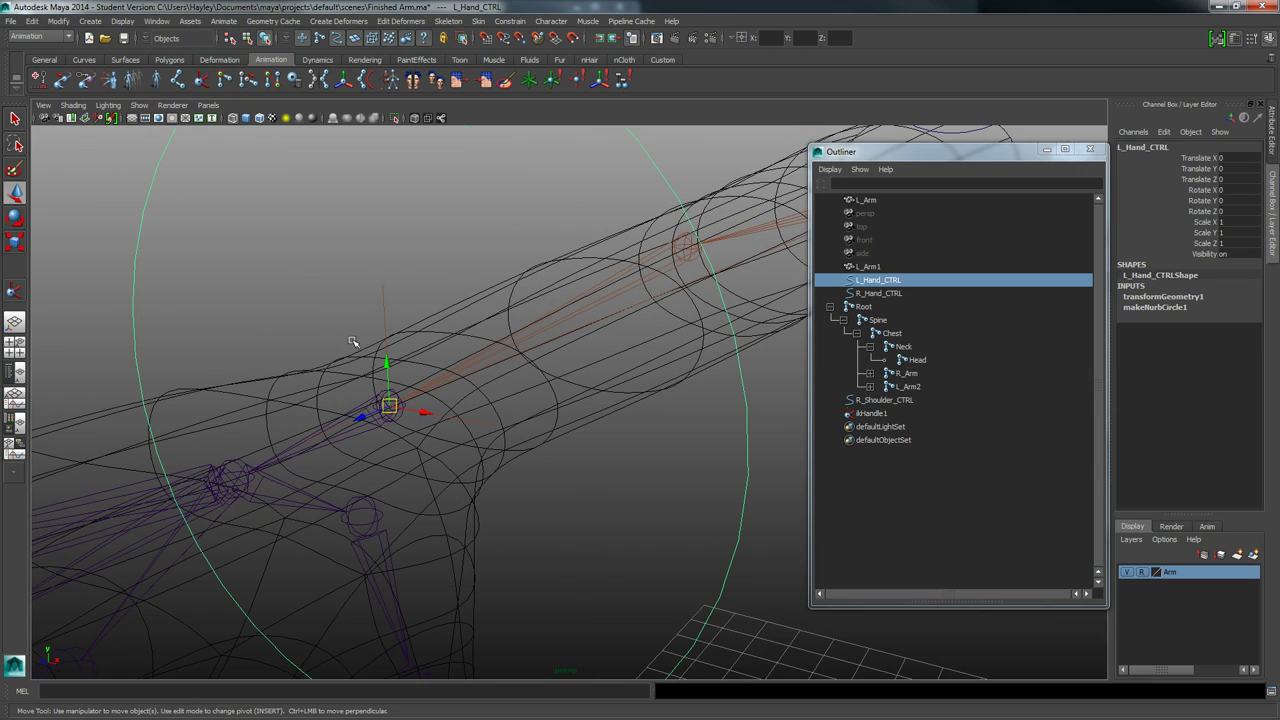
{"action": "left_click", "coordinate": [382, 289], "text": "shift"}
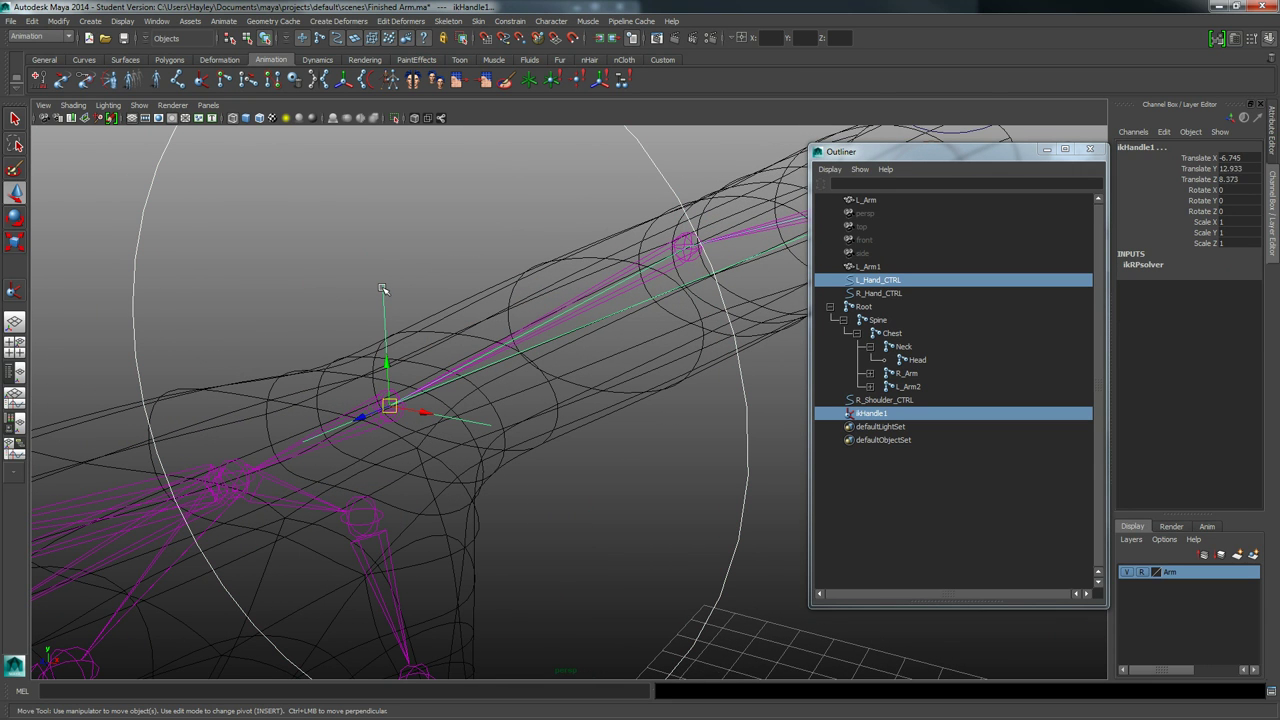
{"action": "left_click", "coordinate": [510, 21]}
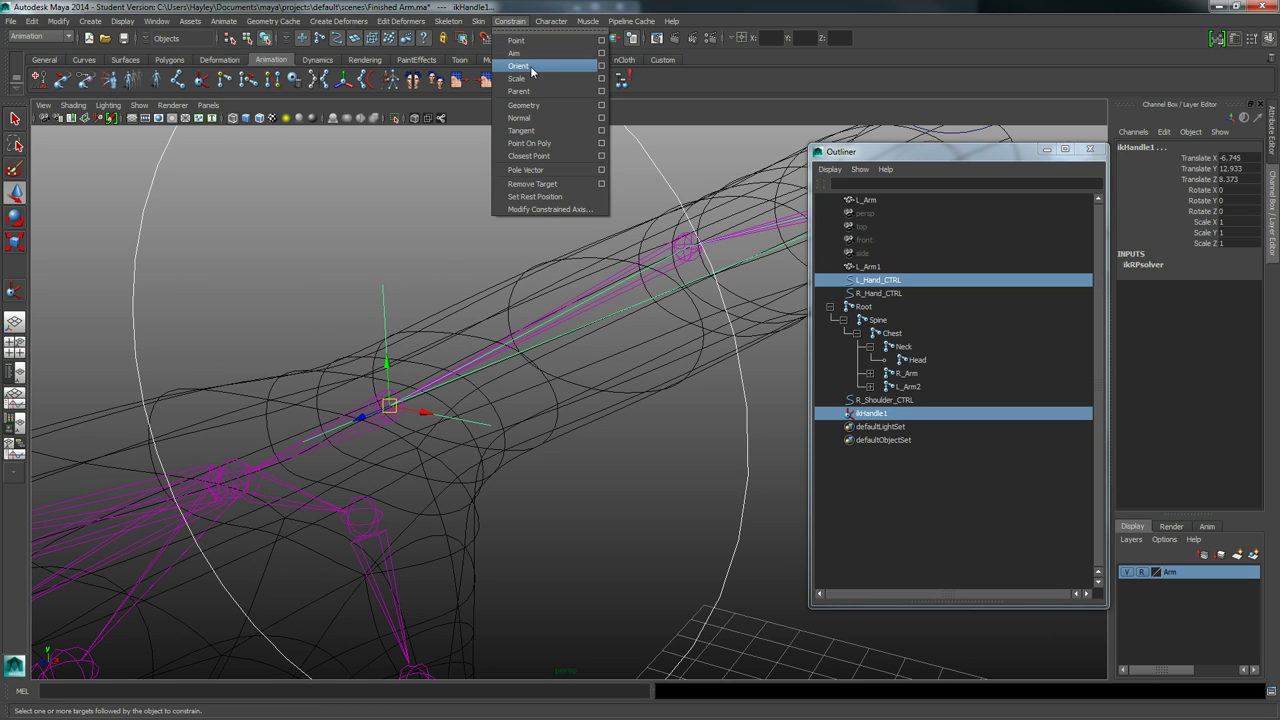
{"action": "left_click", "coordinate": [601, 41]}
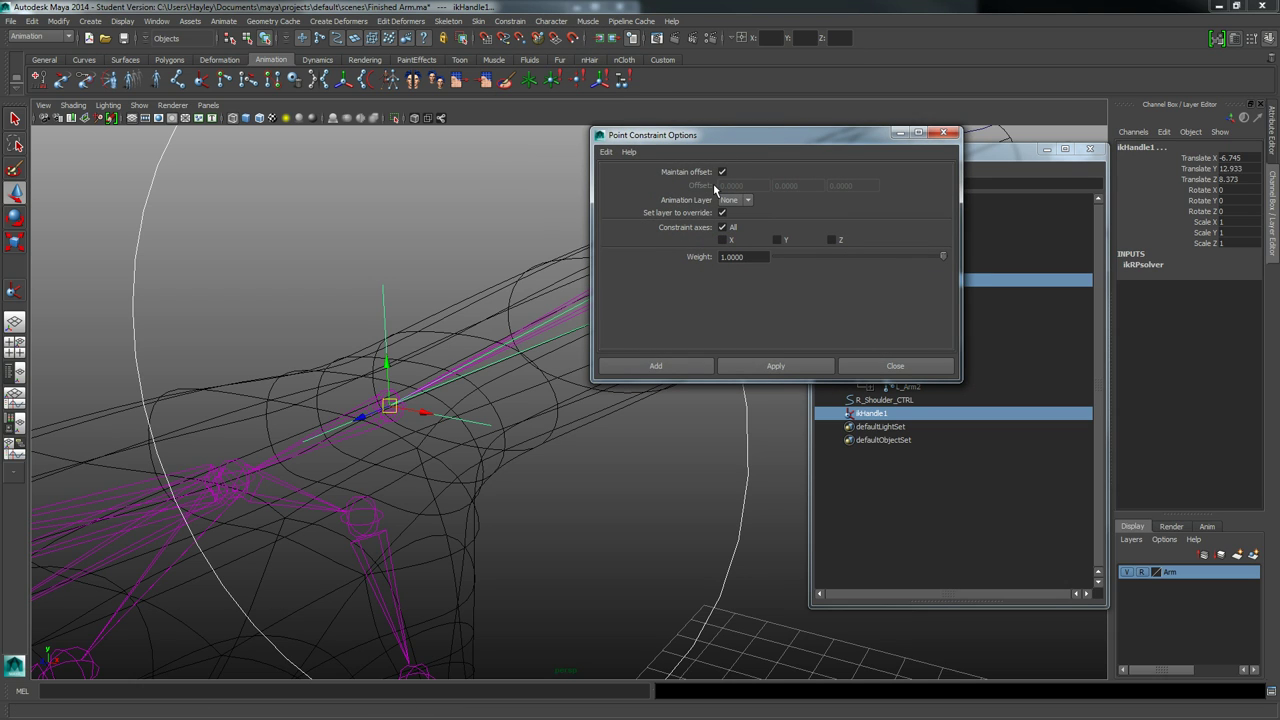
{"action": "left_click", "coordinate": [642, 362]}
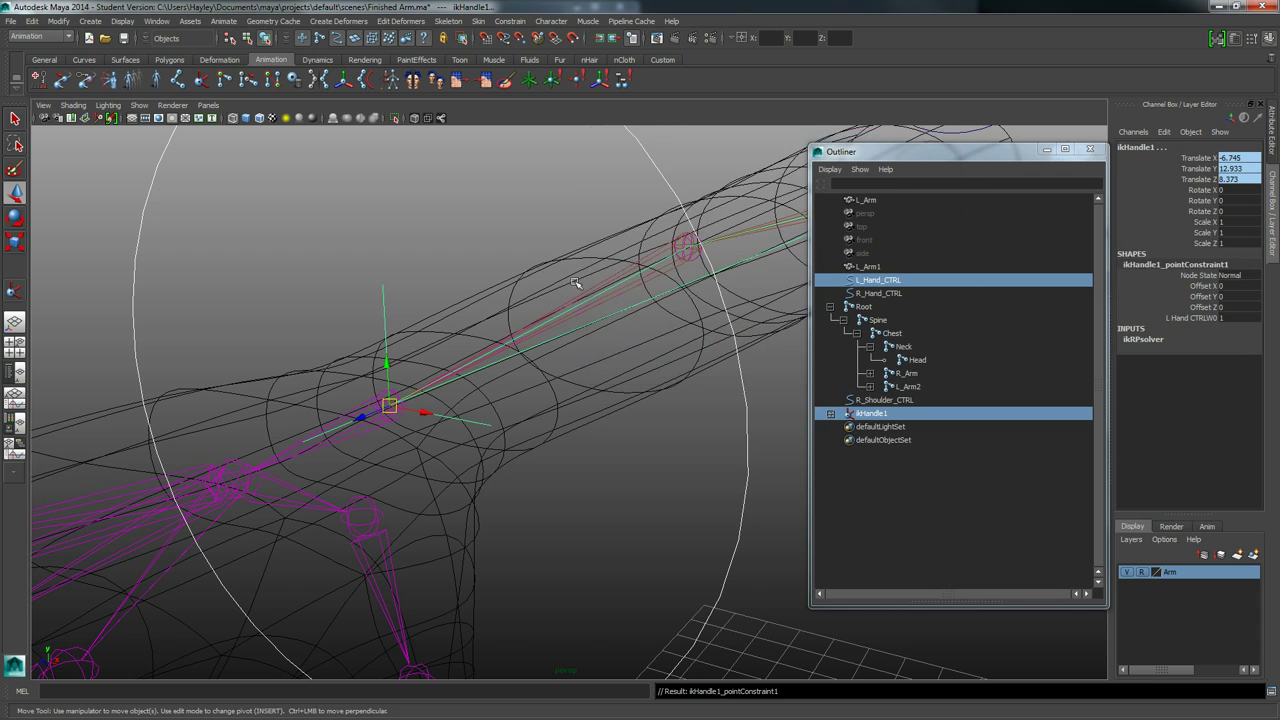
Step: Test the point constraint by moving L_Hand_CTRL, and undo the movement
{"action": "right_click_drag", "start_coordinate": [577, 286], "coordinate": [190, 291], "text": "alt"}
{"action": "left_click", "coordinate": [404, 191]}
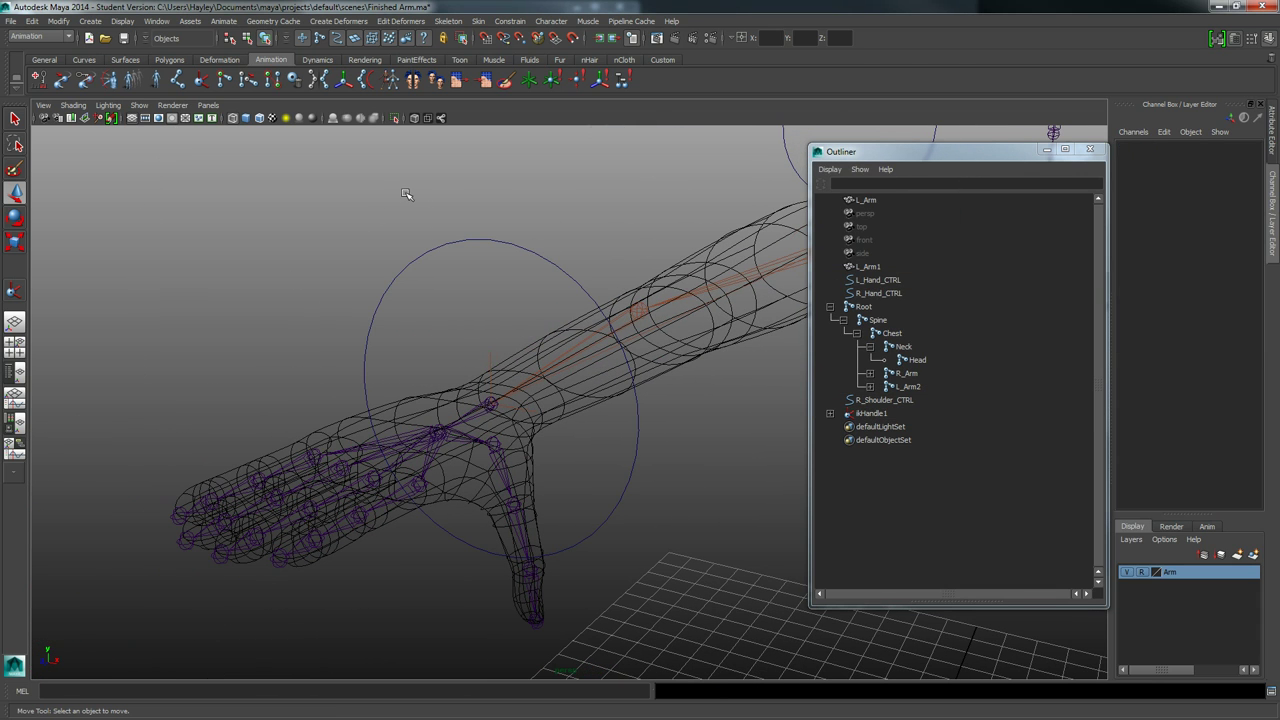
{"action": "left_click", "coordinate": [486, 290]}
{"action": "left_click_drag", "start_coordinate": [486, 290], "coordinate": [508, 310], "text": "alt"}
{"action": "key", "text": "ctrl+z"}
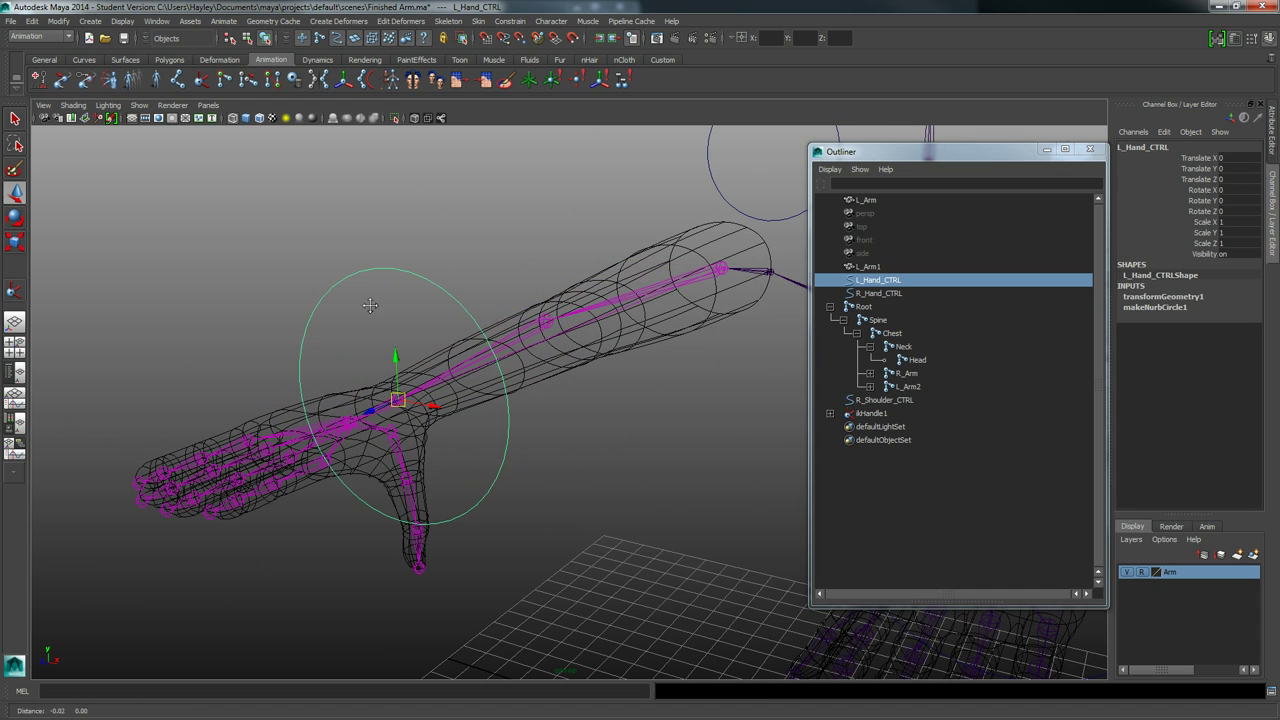
{"action": "left_click_drag", "start_coordinate": [419, 323], "coordinate": [391, 286], "text": "alt"}
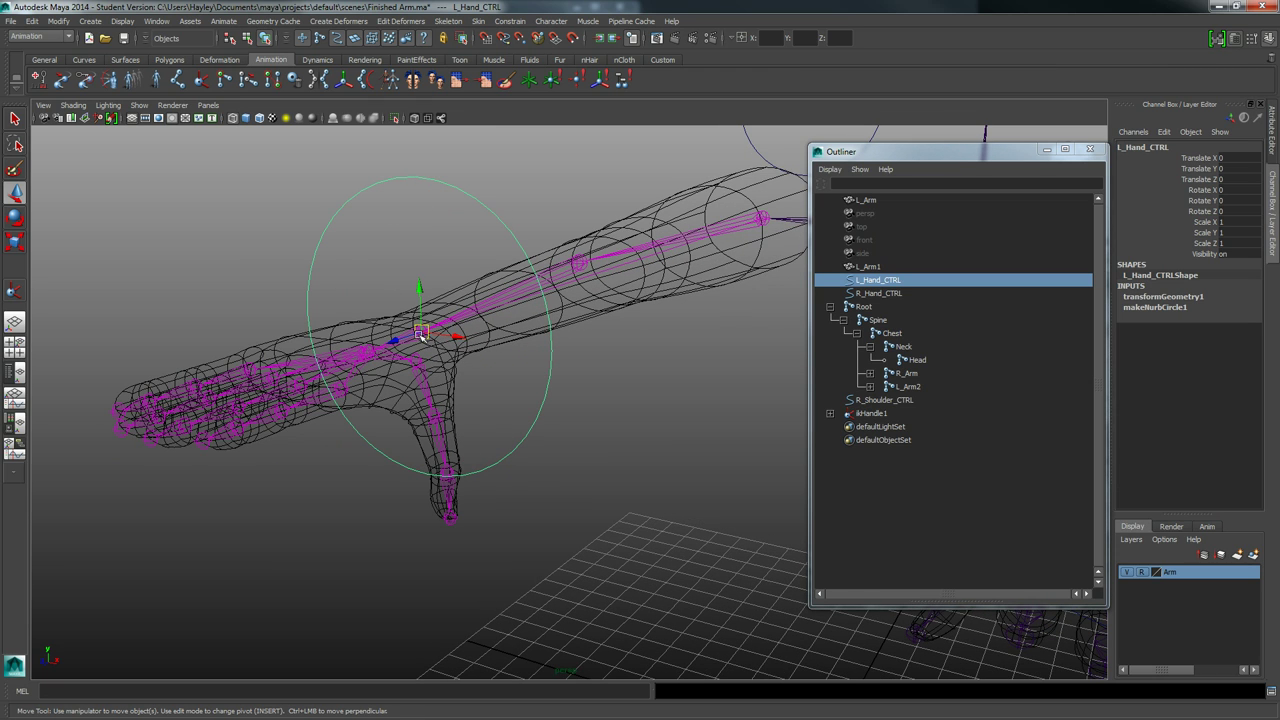
{"action": "key", "text": "e"}
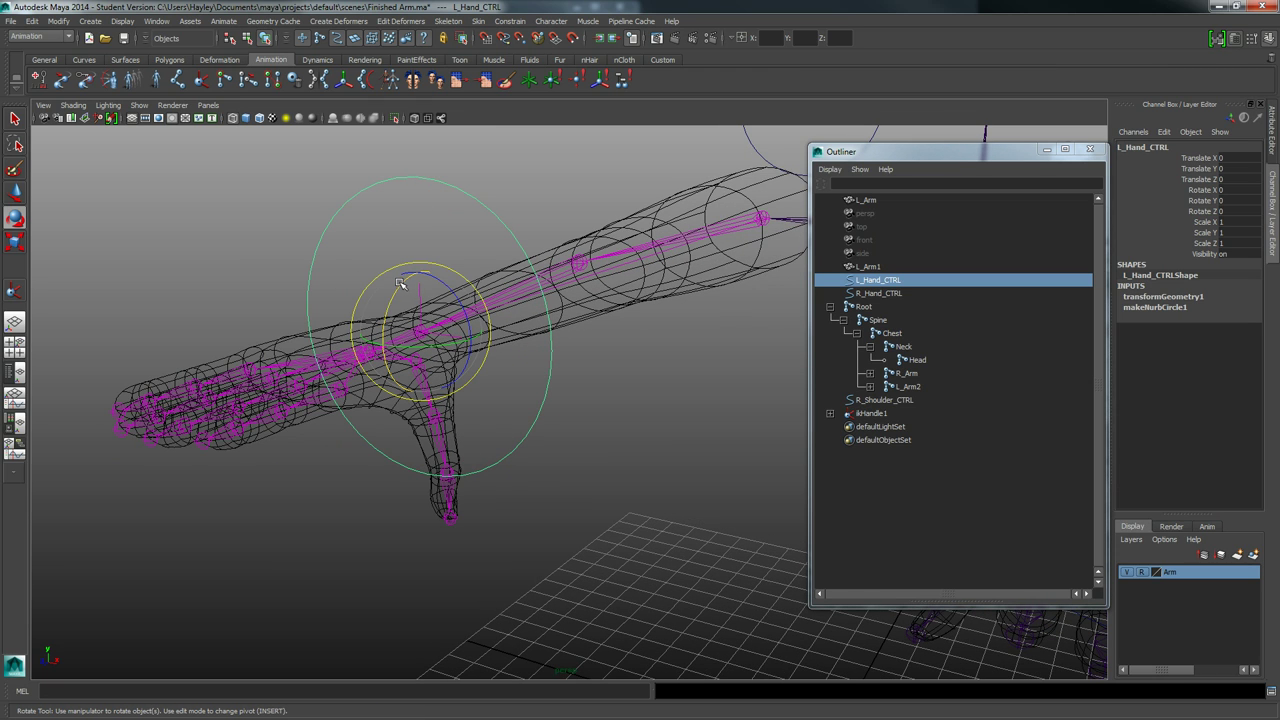
{"action": "key", "text": "w"}
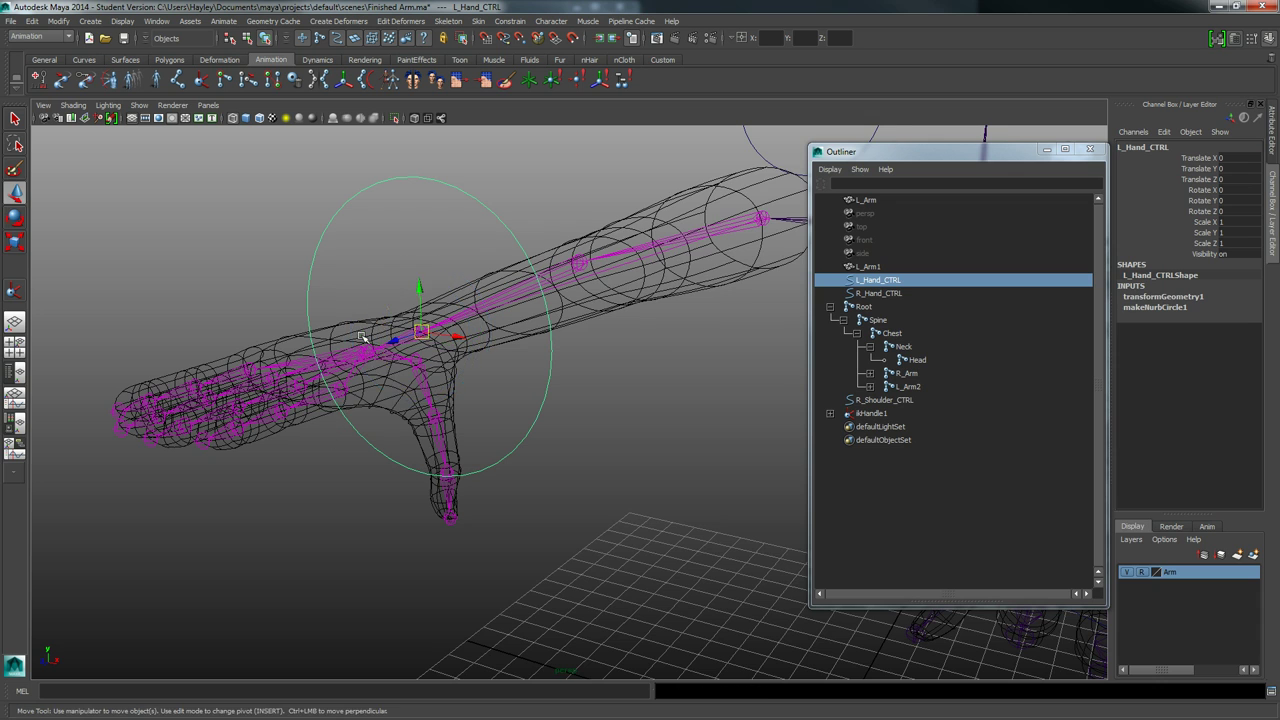
Step: Orient constrain the R_Wrist joint to L_Hand_CTRL on all axes, with Maintain offset enabled
{"action": "left_click_drag", "start_coordinate": [363, 337], "coordinate": [179, 351], "text": "alt"}
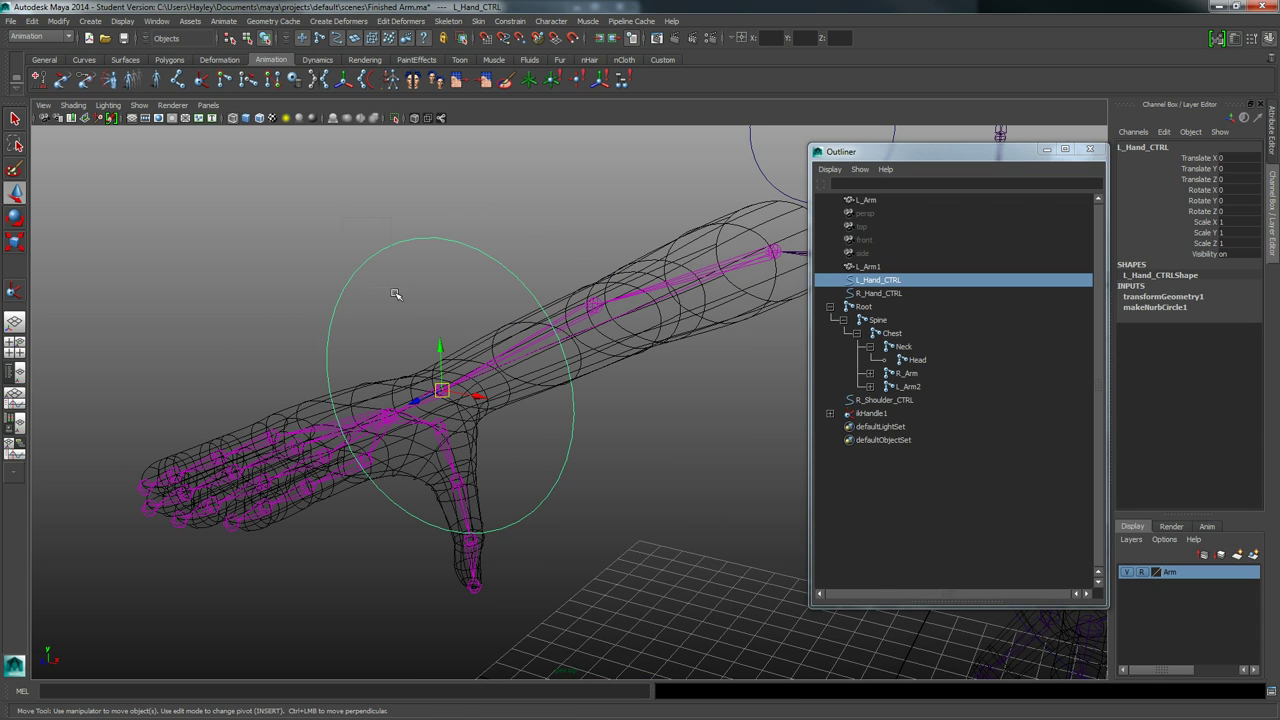
{"action": "middle_click_drag", "start_coordinate": [258, 281], "coordinate": [350, 288], "text": "alt"}
{"action": "right_click_drag", "start_coordinate": [260, 266], "coordinate": [514, 390], "text": "alt"}
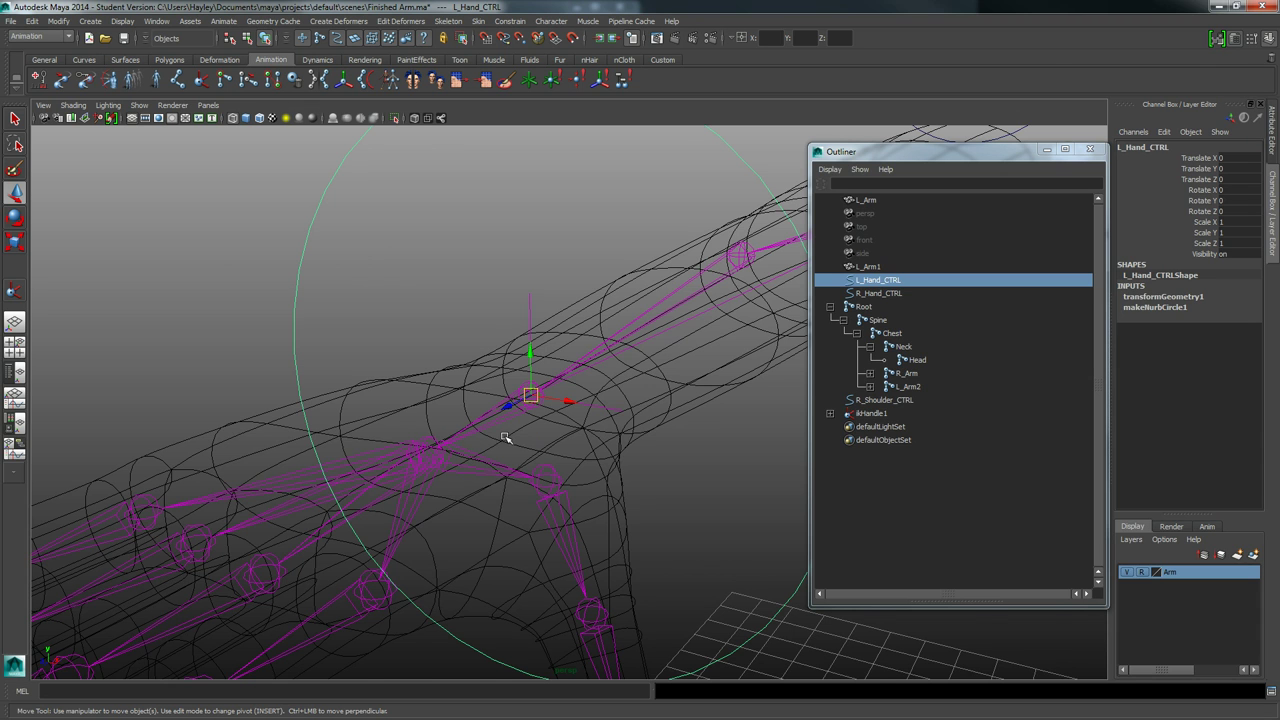
{"action": "left_click_drag", "start_coordinate": [505, 437], "coordinate": [396, 512], "text": "alt"}
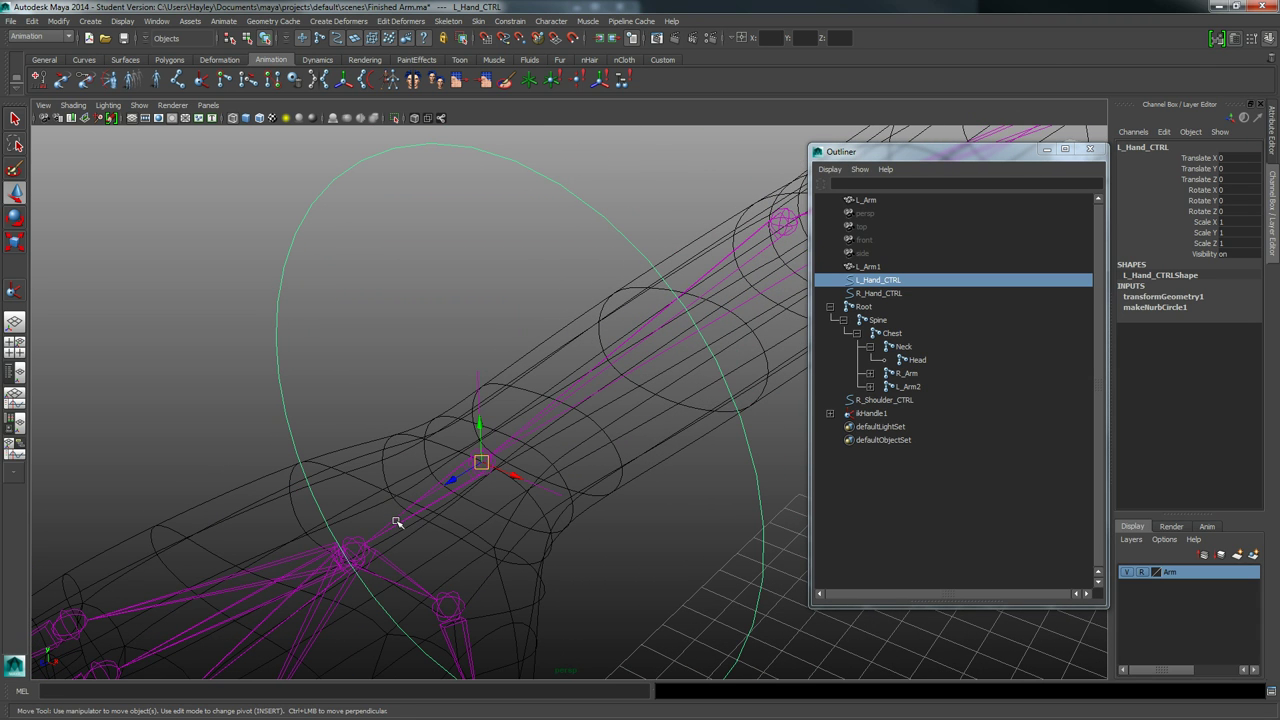
{"action": "middle_click_drag", "start_coordinate": [405, 532], "coordinate": [407, 503], "text": "alt"}
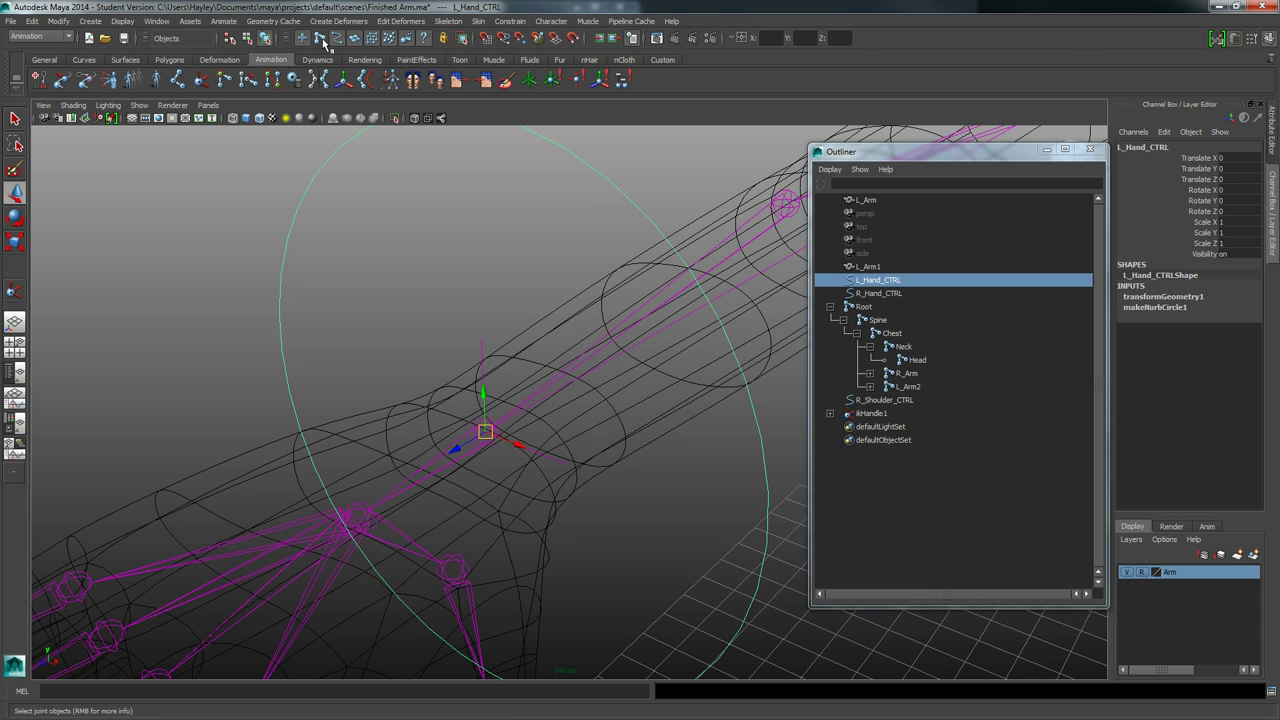
{"action": "middle_click_drag", "start_coordinate": [361, 268], "coordinate": [377, 221], "text": "alt"}
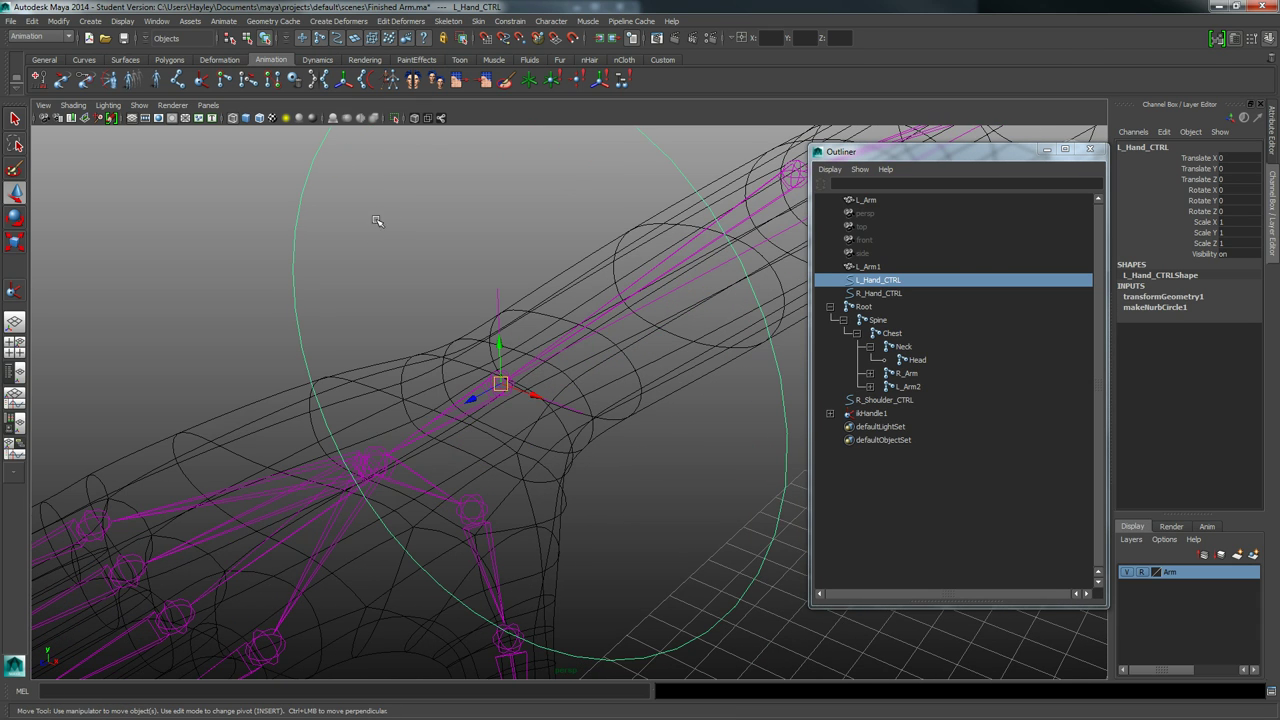
{"action": "left_click", "coordinate": [424, 451], "text": "shift"}
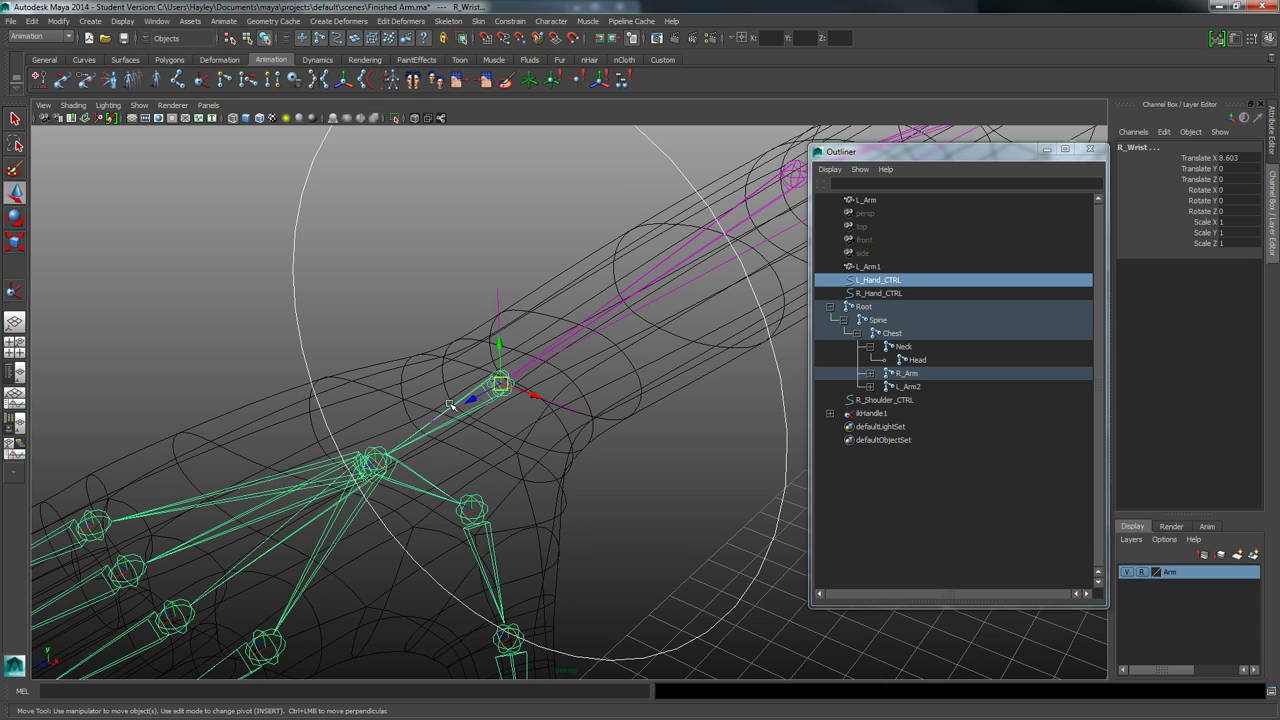
{"action": "left_click_drag", "start_coordinate": [450, 404], "coordinate": [455, 280], "text": "alt"}
{"action": "left_click", "coordinate": [508, 21]}
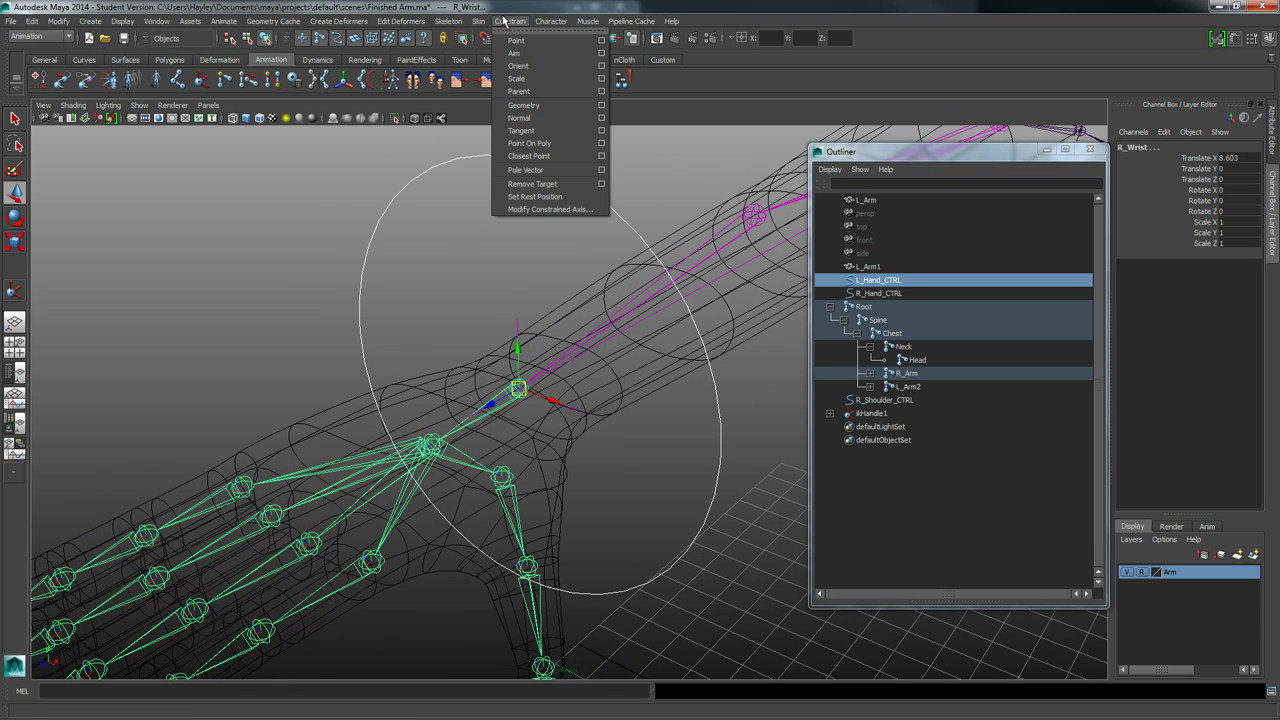
{"action": "left_click", "coordinate": [601, 67]}
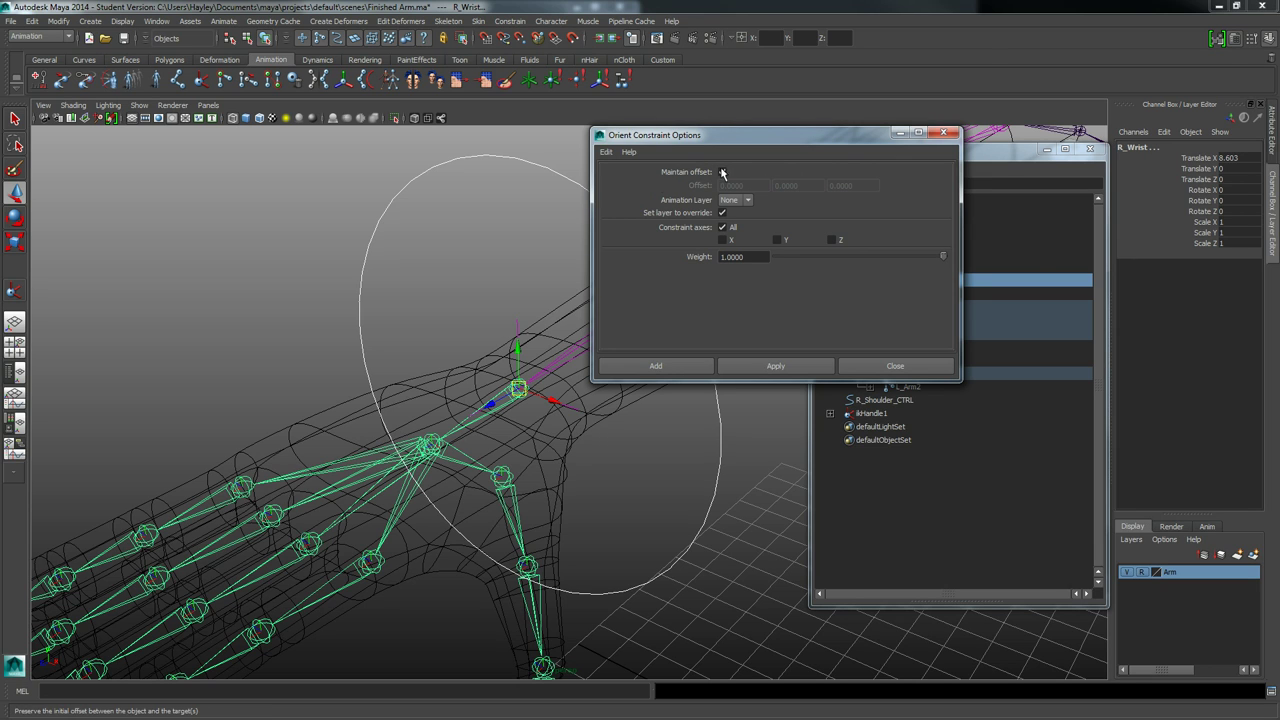
{"action": "left_click", "coordinate": [625, 359]}
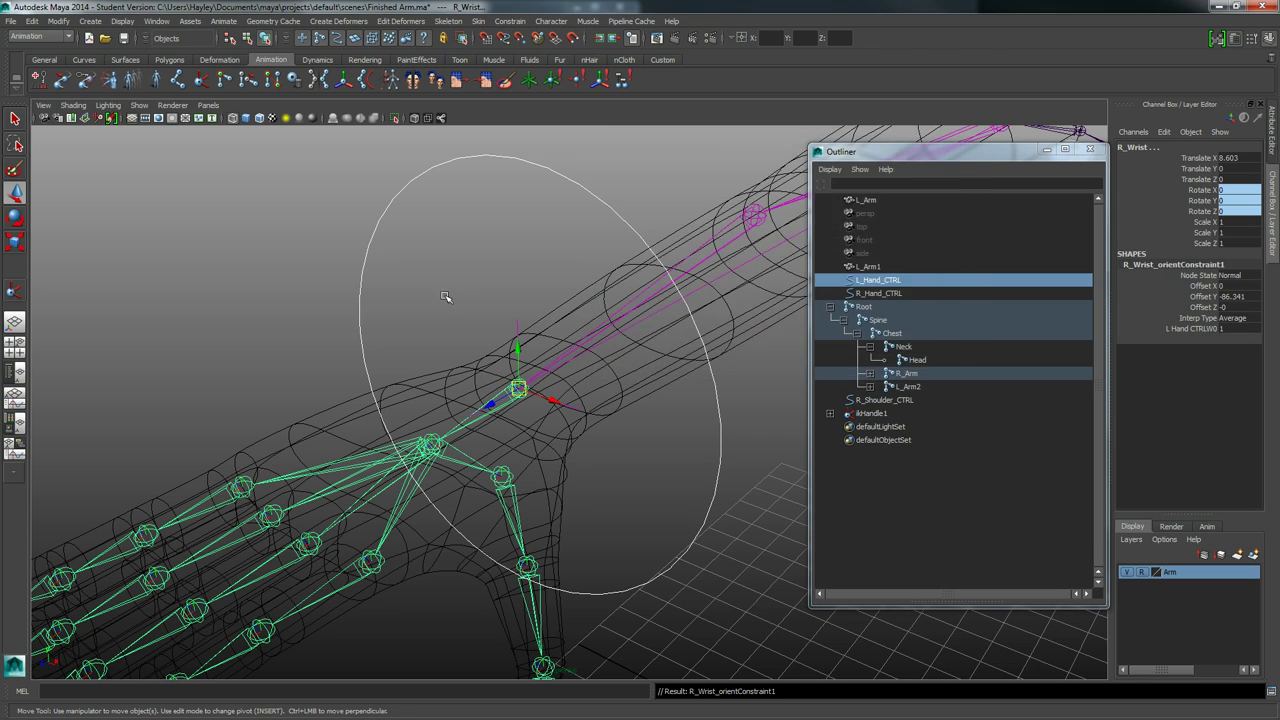
Step: Test the wrist and arm by rotating and moving L_Hand_CTRL, undoing each change
{"action": "left_click", "coordinate": [505, 186]}
{"action": "left_click_drag", "start_coordinate": [504, 185], "coordinate": [315, 216]}
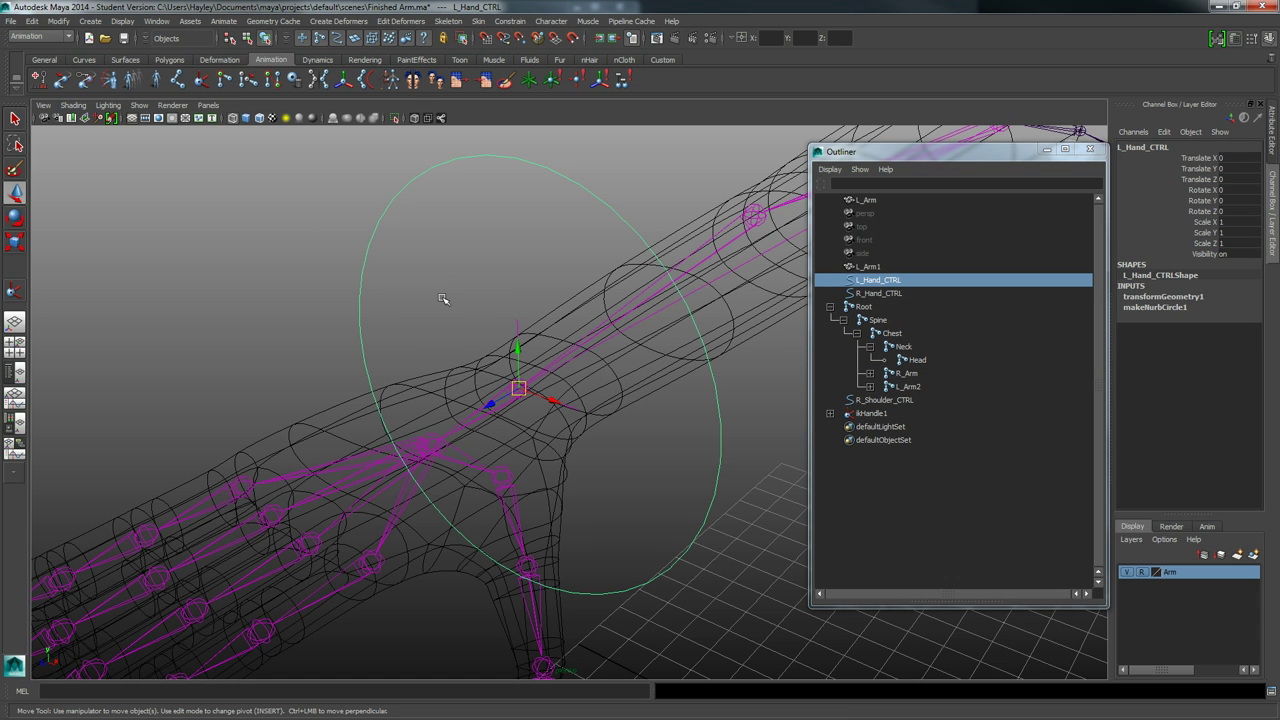
{"action": "key", "text": "e"}
{"action": "left_click_drag", "start_coordinate": [612, 341], "coordinate": [518, 390], "text": "alt"}
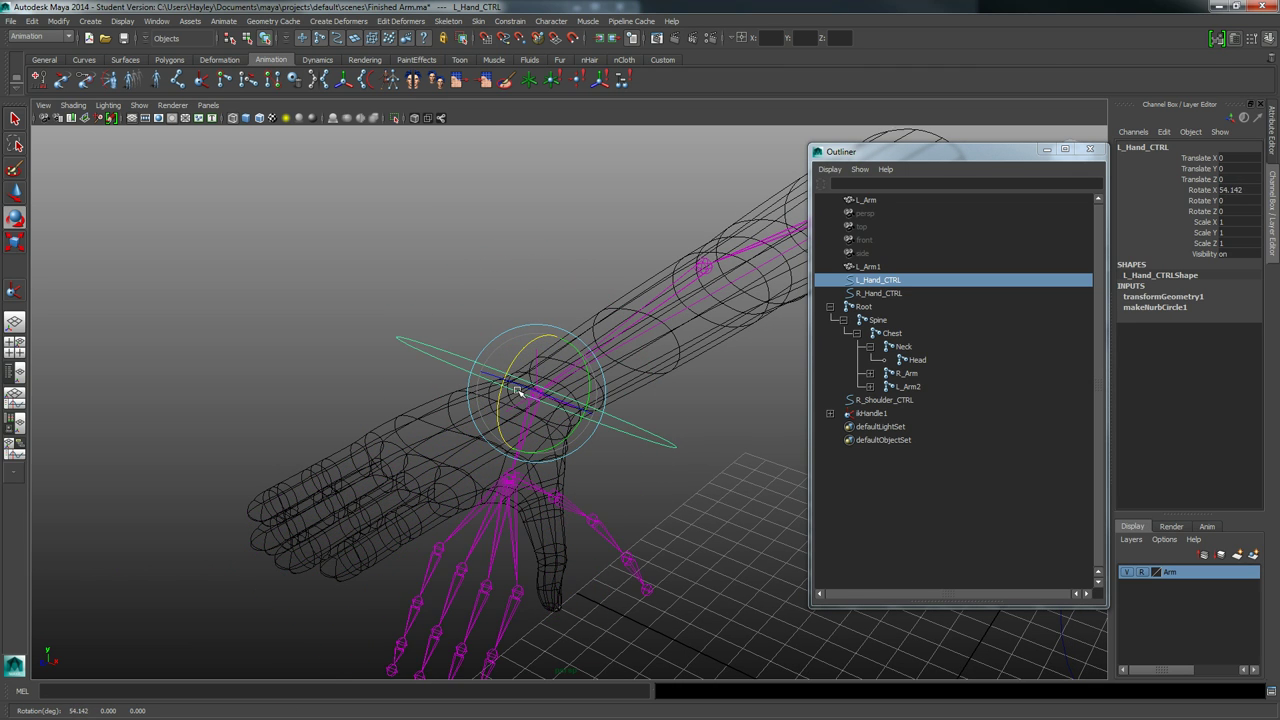
{"action": "key", "text": "ctrl+z"}
{"action": "key", "text": "w"}
{"action": "right_click_drag", "start_coordinate": [624, 391], "coordinate": [538, 396], "text": "alt"}
{"action": "left_click_drag", "start_coordinate": [547, 396], "coordinate": [574, 328]}
{"action": "key", "text": "ctrl+z"}
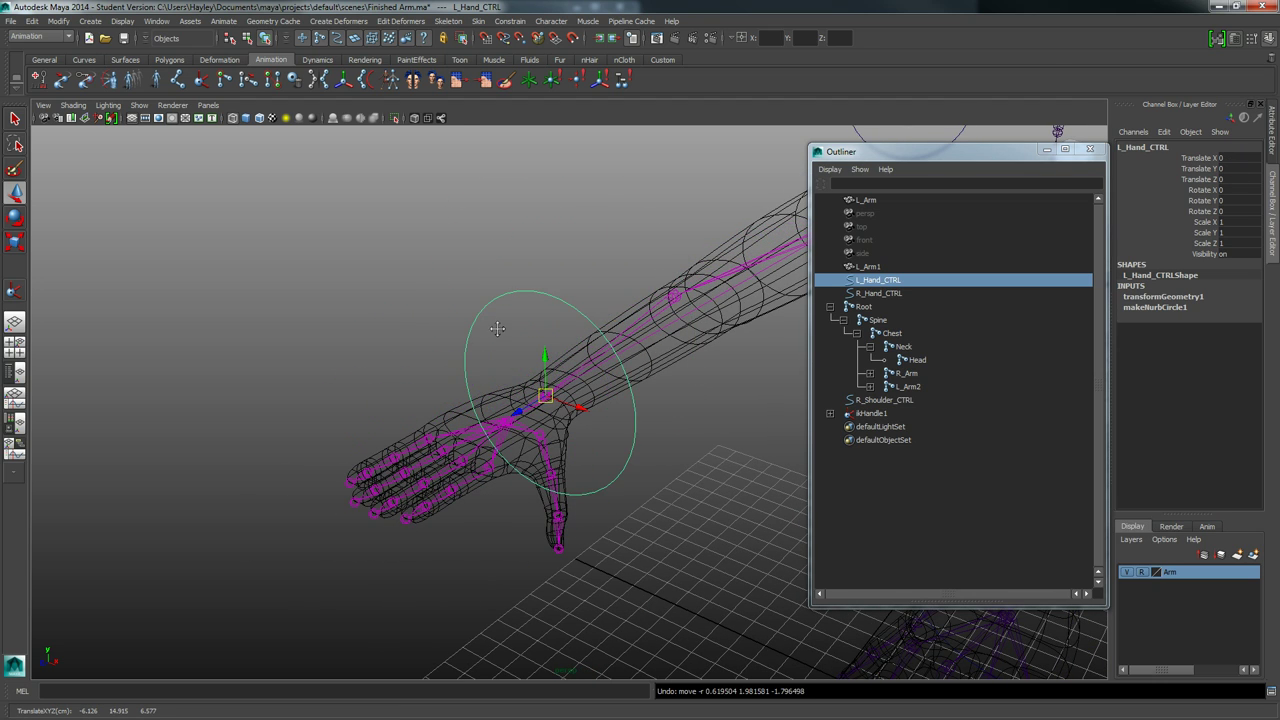
Step: Create a locator at the scene origin
{"action": "right_click_drag", "start_coordinate": [498, 329], "coordinate": [598, 342], "text": "alt"}
{"action": "middle_click_drag", "start_coordinate": [580, 342], "coordinate": [488, 349], "text": "alt"}
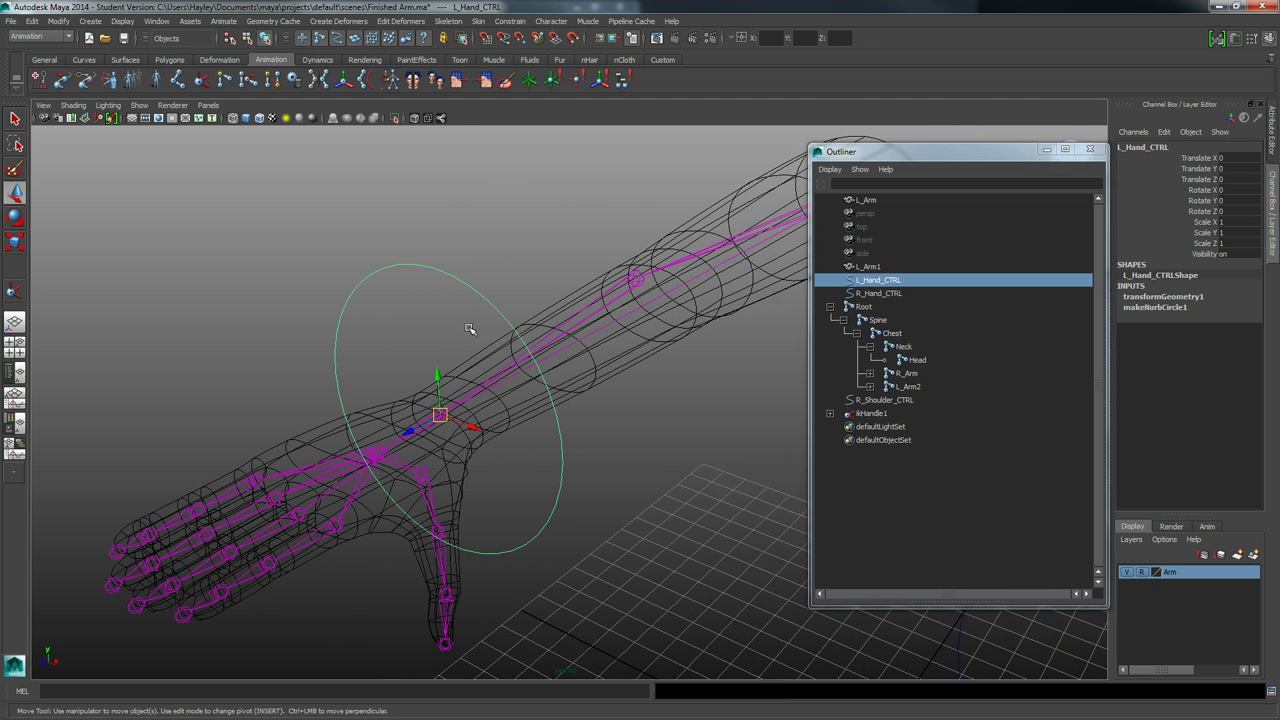
{"action": "middle_click_drag", "start_coordinate": [595, 322], "coordinate": [485, 312], "text": "alt"}
{"action": "right_click_drag", "start_coordinate": [560, 294], "coordinate": [526, 303], "text": "alt"}
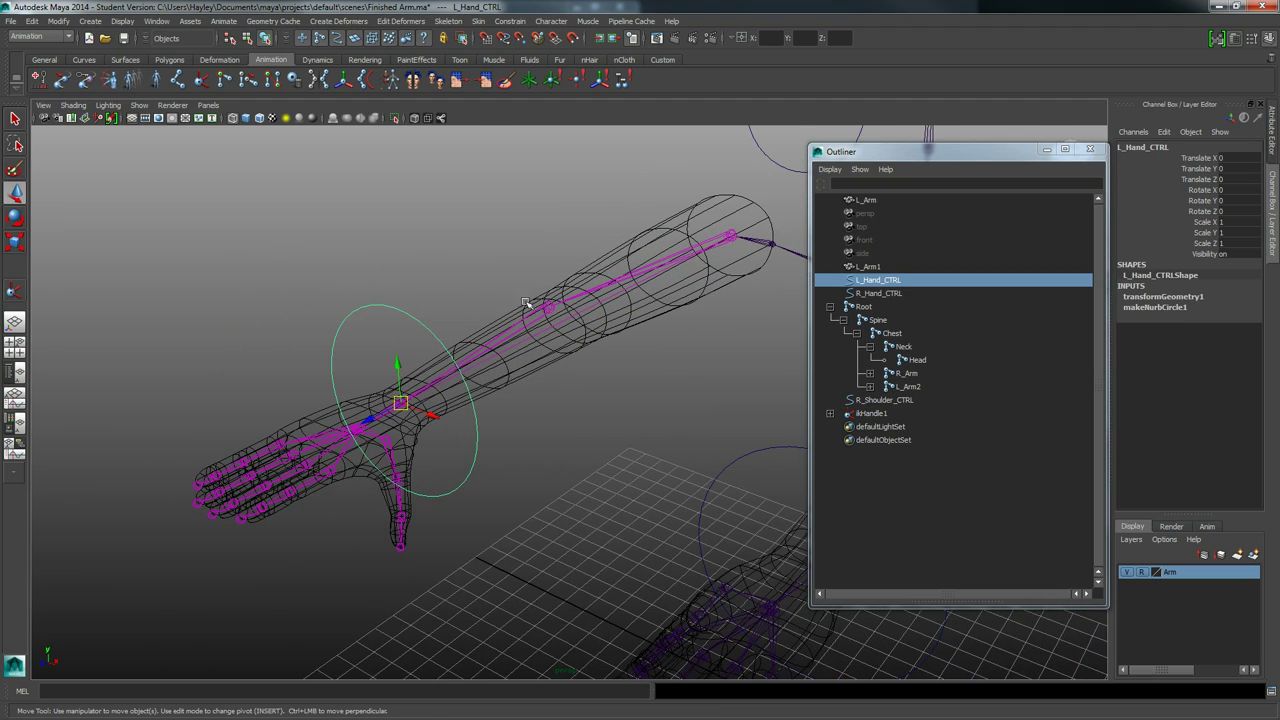
{"action": "left_click_drag", "start_coordinate": [583, 433], "coordinate": [430, 370], "text": "alt"}
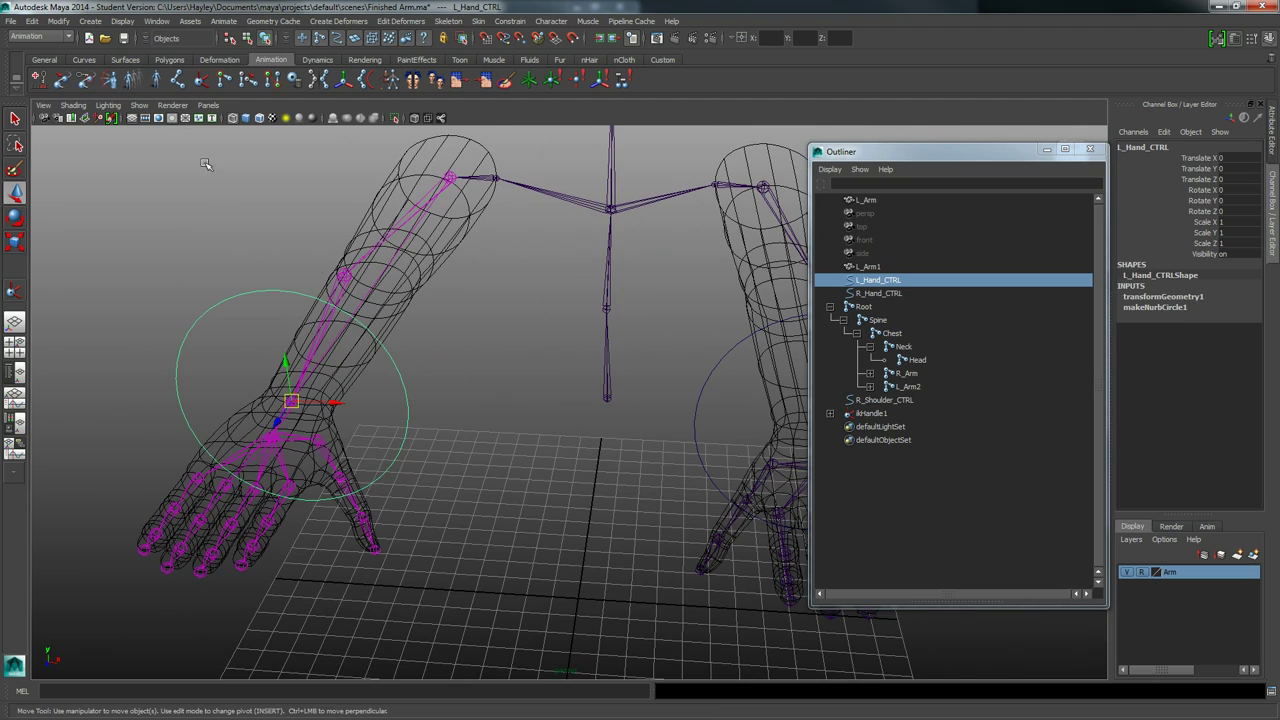
{"action": "left_click", "coordinate": [89, 22]}
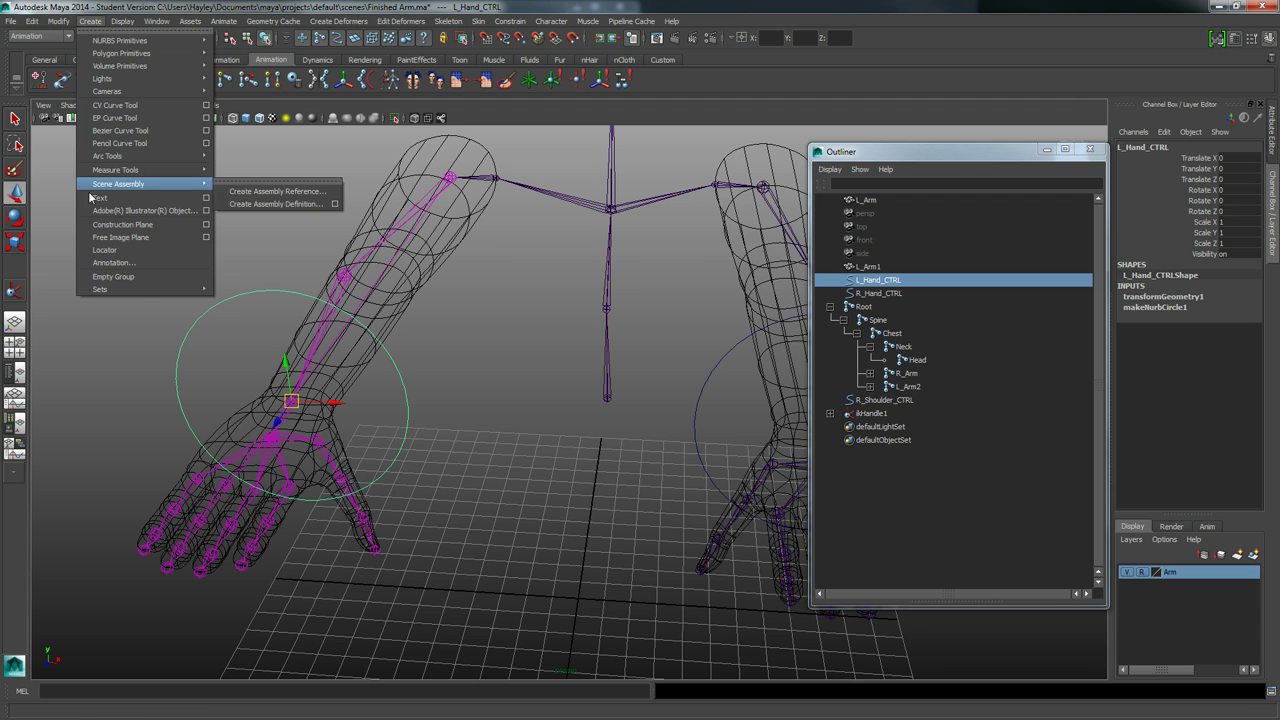
{"action": "left_click", "coordinate": [88, 251]}
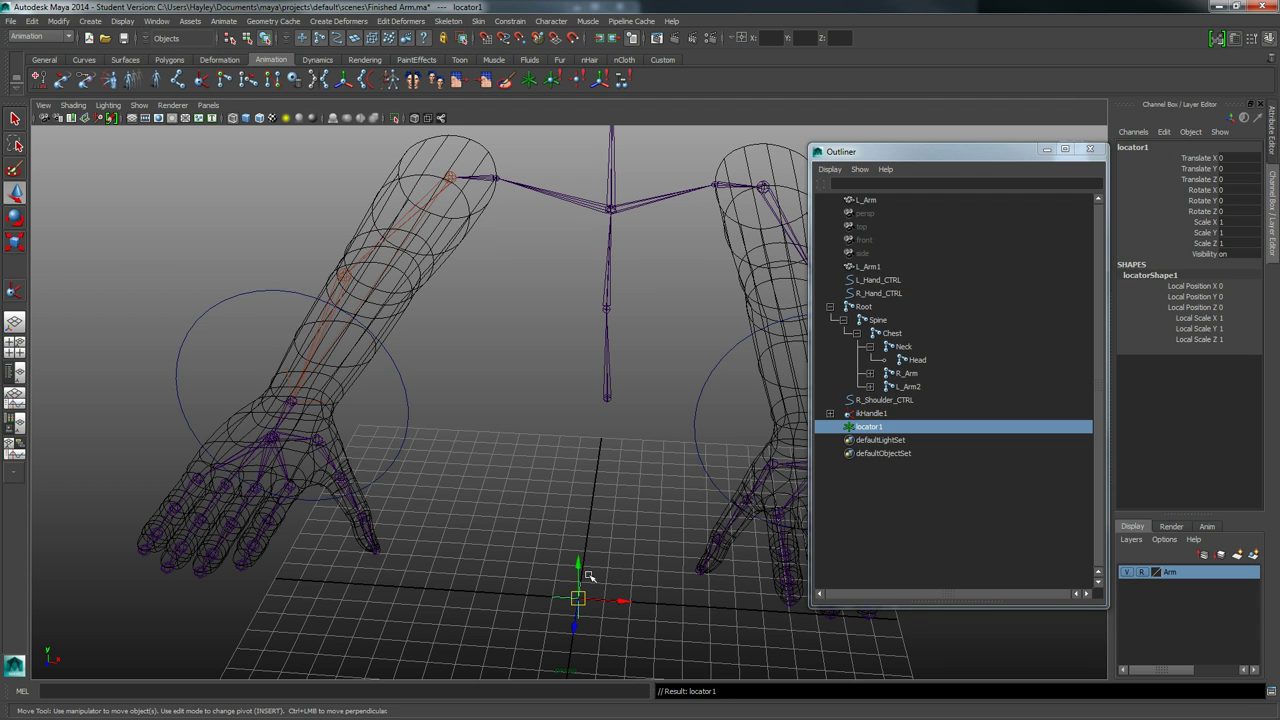
Step: Snap the locator to the R_Arm elbow joint, and move it straight out to the side to about Translate X -17.88
{"action": "left_click_drag", "start_coordinate": [570, 537], "coordinate": [570, 280]}
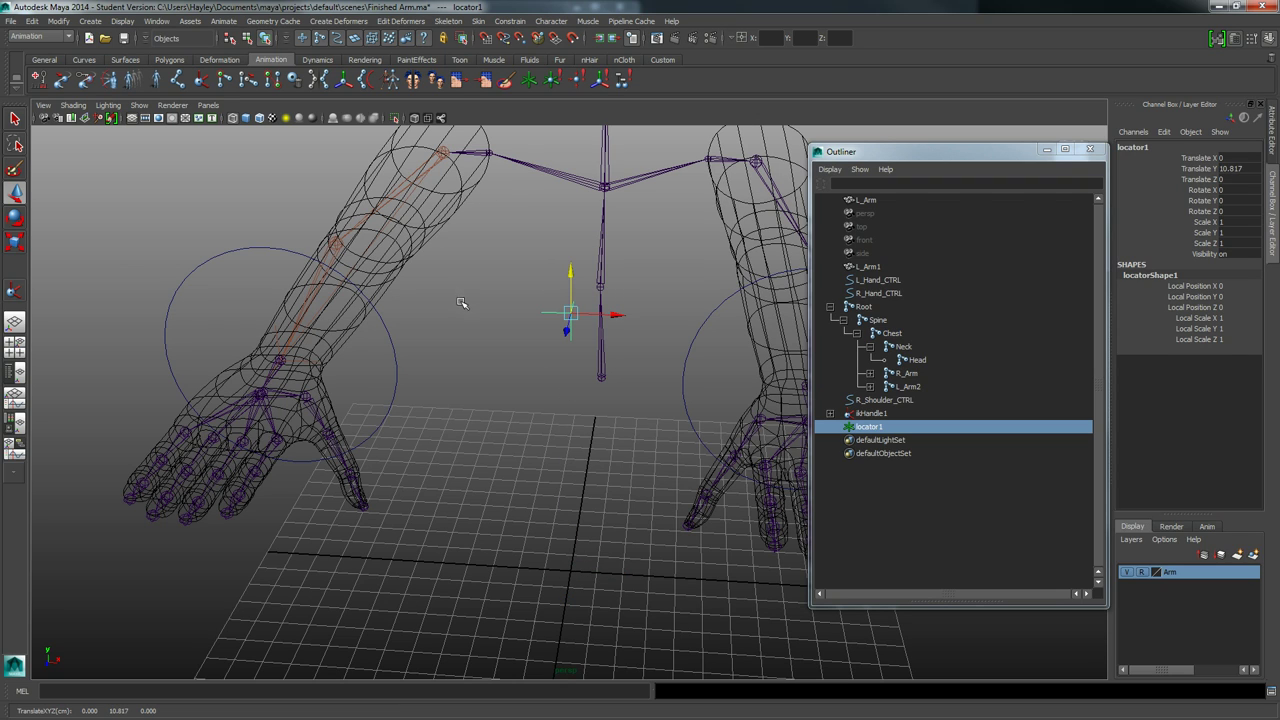
{"action": "key", "text": "v"}
{"action": "left_click_drag", "start_coordinate": [567, 313], "coordinate": [313, 272]}
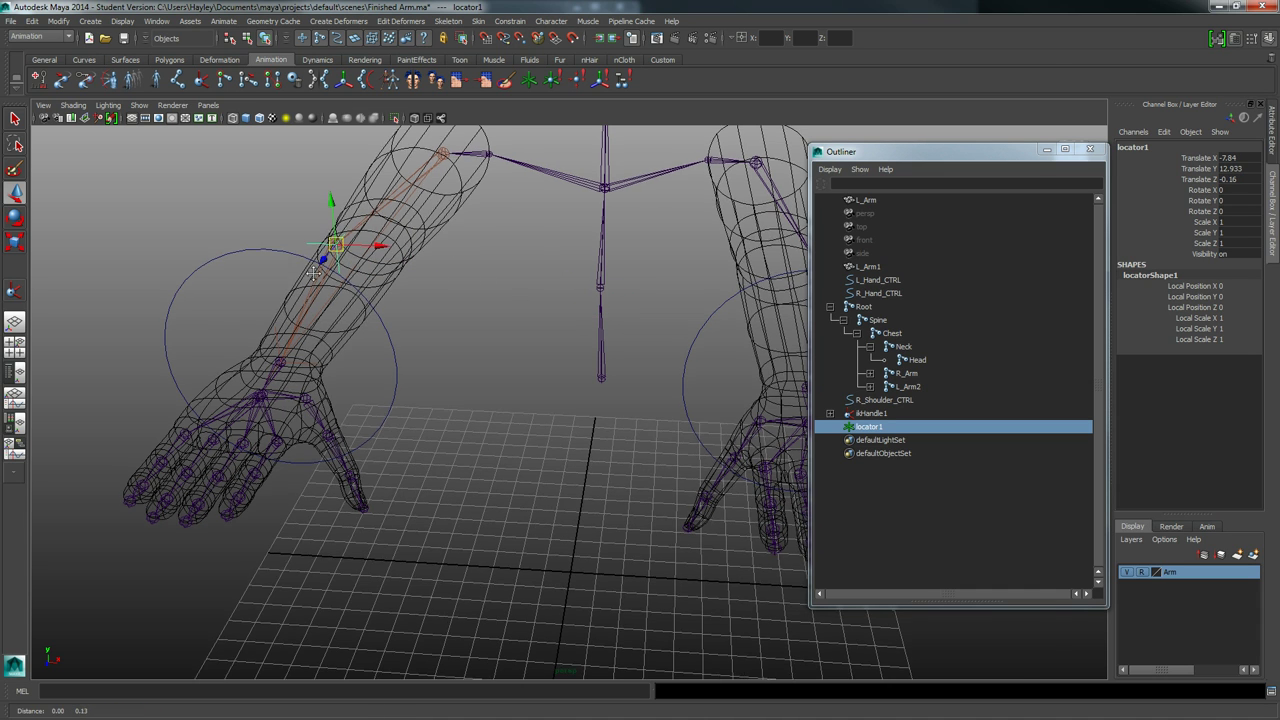
{"action": "scroll", "coordinate": [271, 286], "scroll_direction": "up", "scroll_amount": 10}
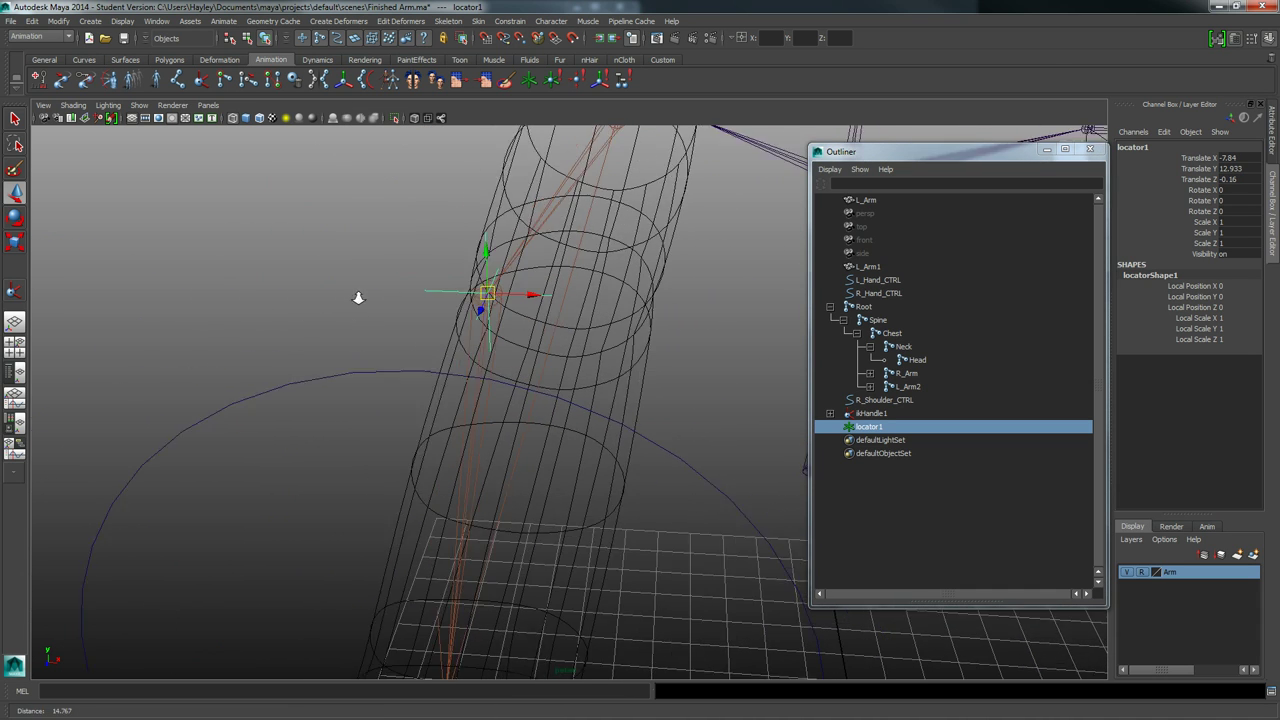
{"action": "scroll", "coordinate": [358, 297], "scroll_direction": "down", "scroll_amount": 4}
{"action": "left_click_drag", "start_coordinate": [528, 332], "coordinate": [113, 303]}
{"action": "middle_click_drag", "start_coordinate": [343, 322], "coordinate": [455, 325], "text": "alt"}
{"action": "scroll", "coordinate": [286, 325], "scroll_direction": "down", "scroll_amount": 4}
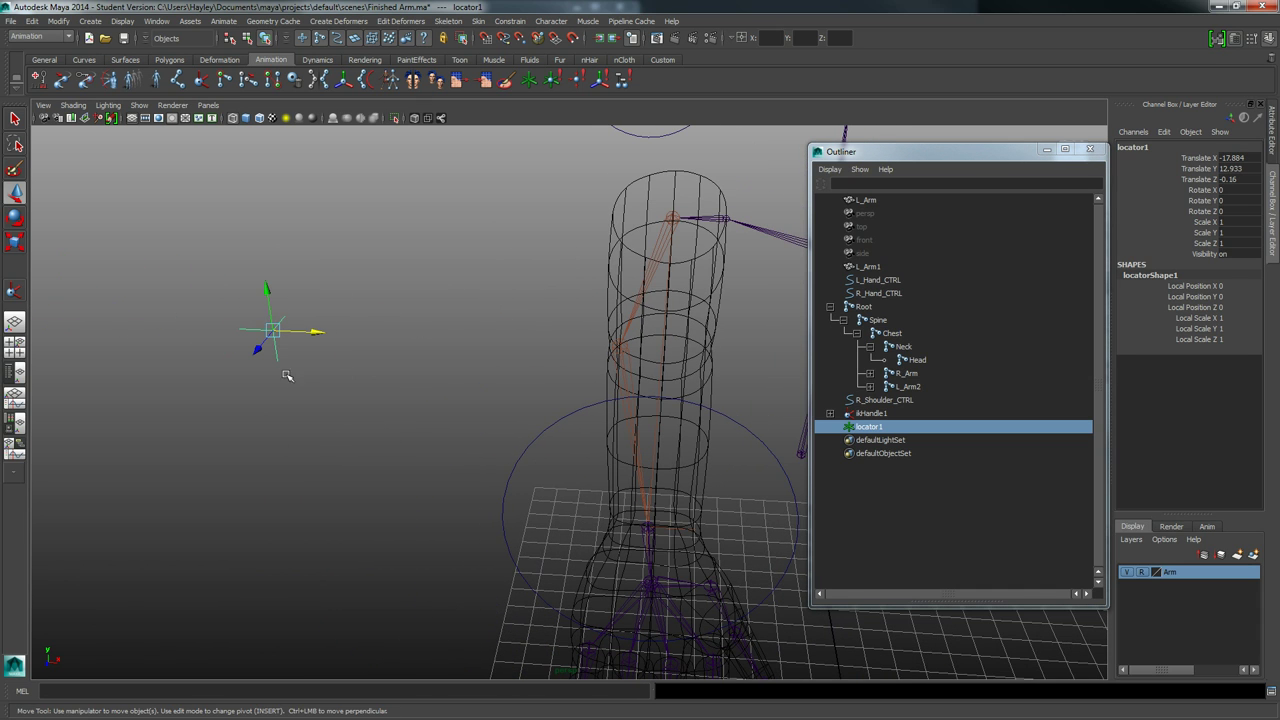
Step: Freeze the locator's transformations and rename it R_PV
{"action": "left_click", "coordinate": [62, 20]}
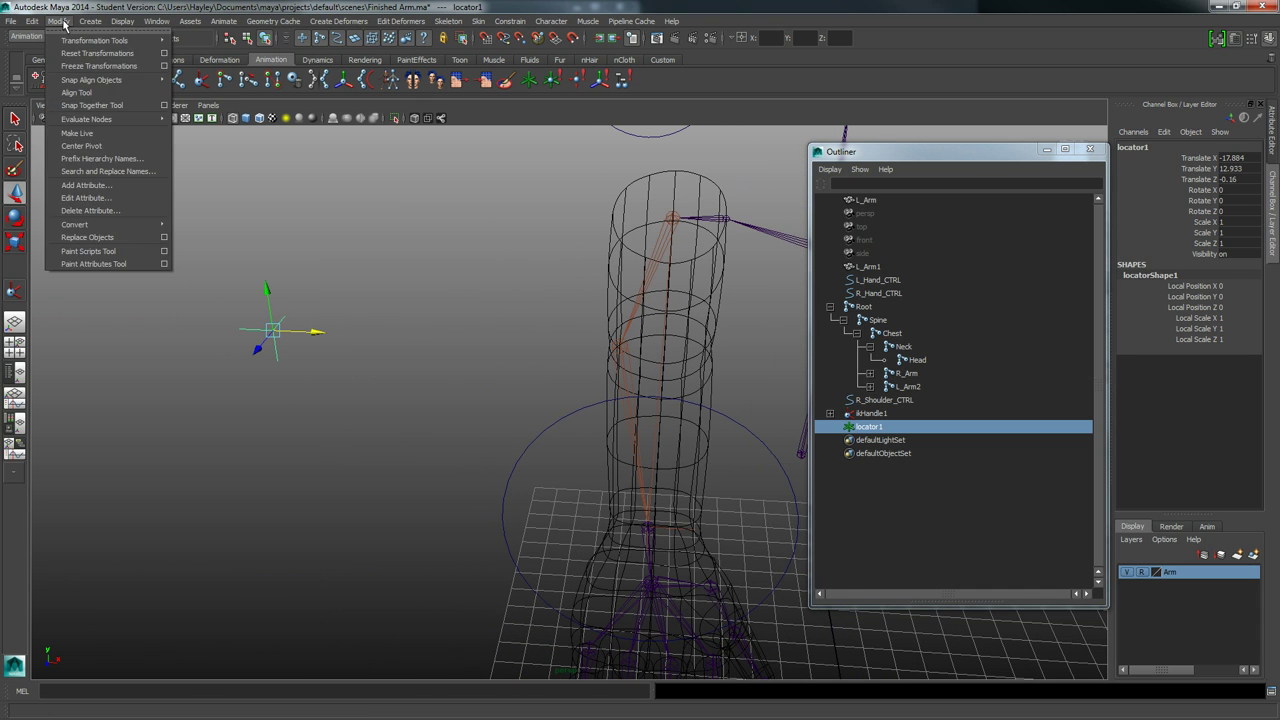
{"action": "left_click", "coordinate": [68, 66]}
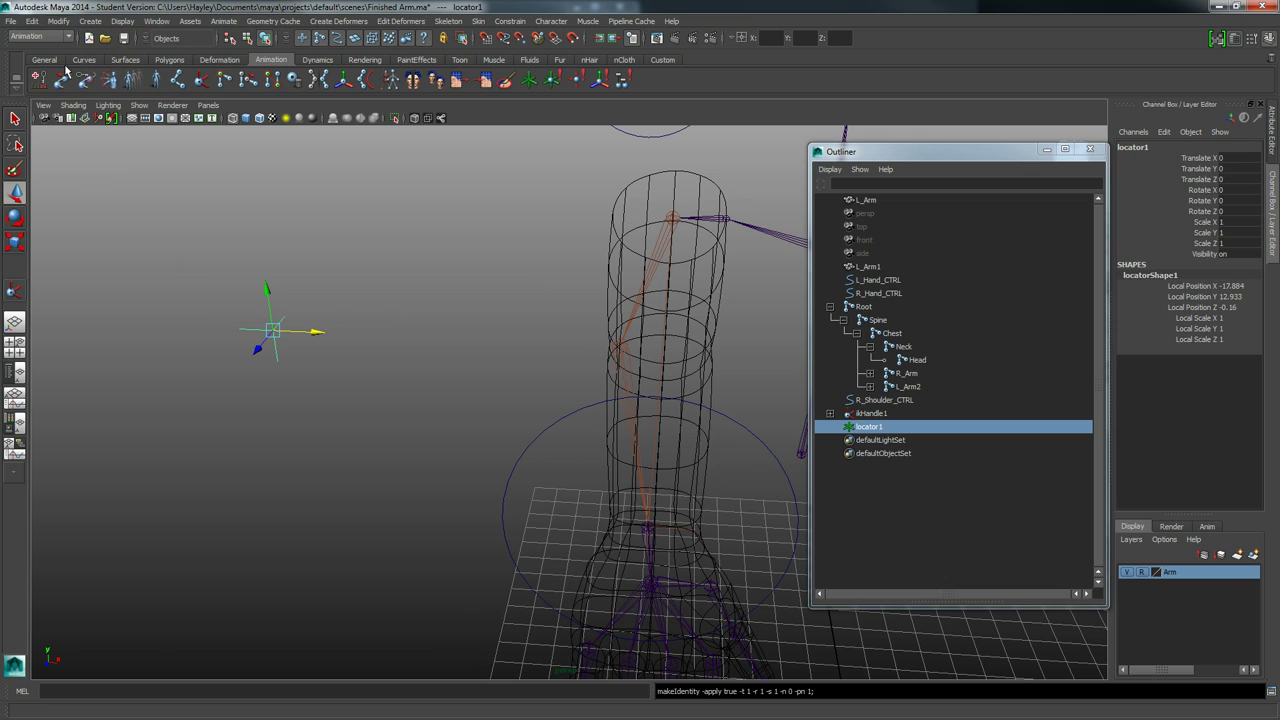
{"action": "double_click", "coordinate": [1142, 148]}
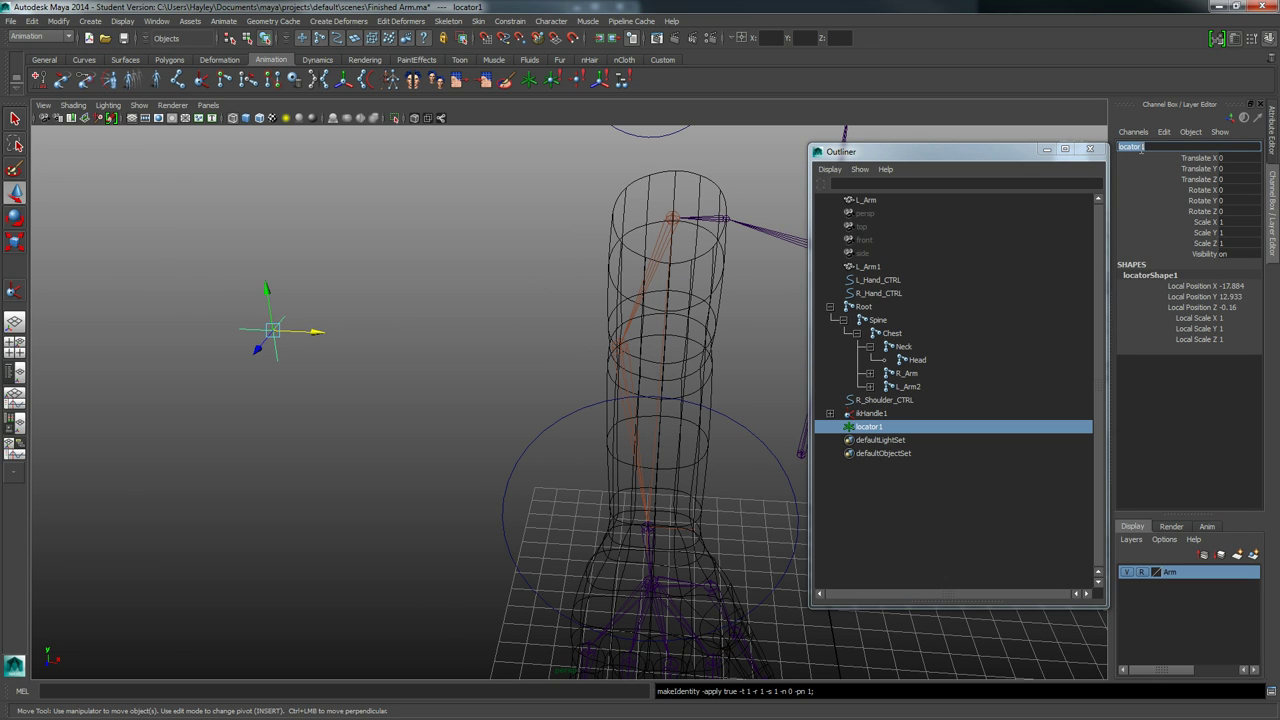
{"action": "type", "text": "R_PV"}
{"action": "key", "text": "Return"}
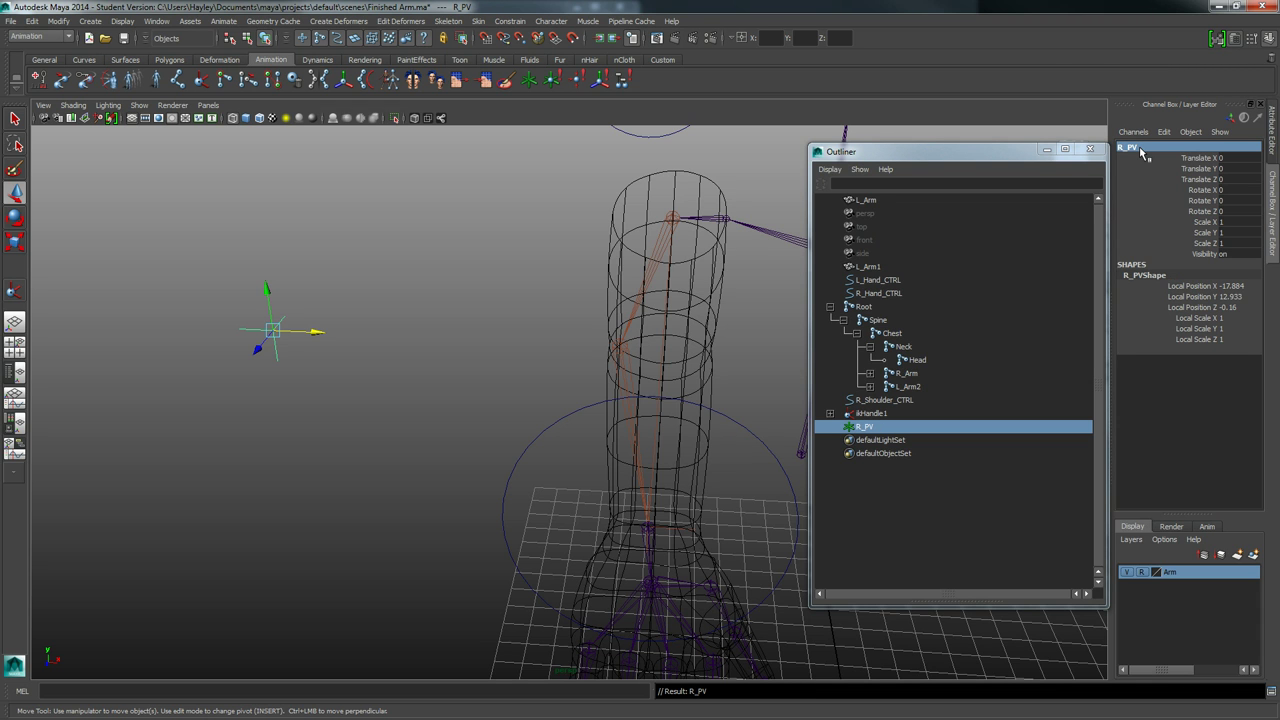
Step: Apply a pole vector constraint from the R_PV locator to ikHandle1
{"action": "left_click_drag", "start_coordinate": [547, 291], "coordinate": [557, 251], "text": "alt"}
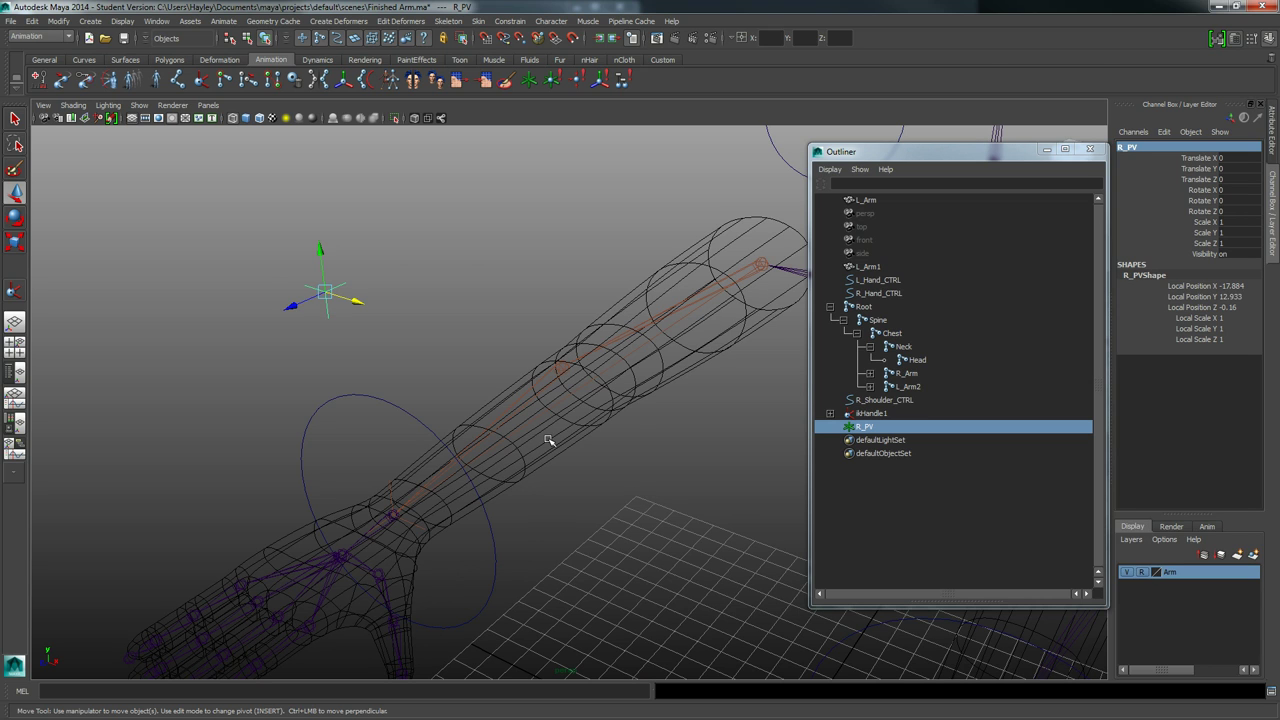
{"action": "left_click_drag", "start_coordinate": [548, 440], "coordinate": [512, 352], "text": "alt"}
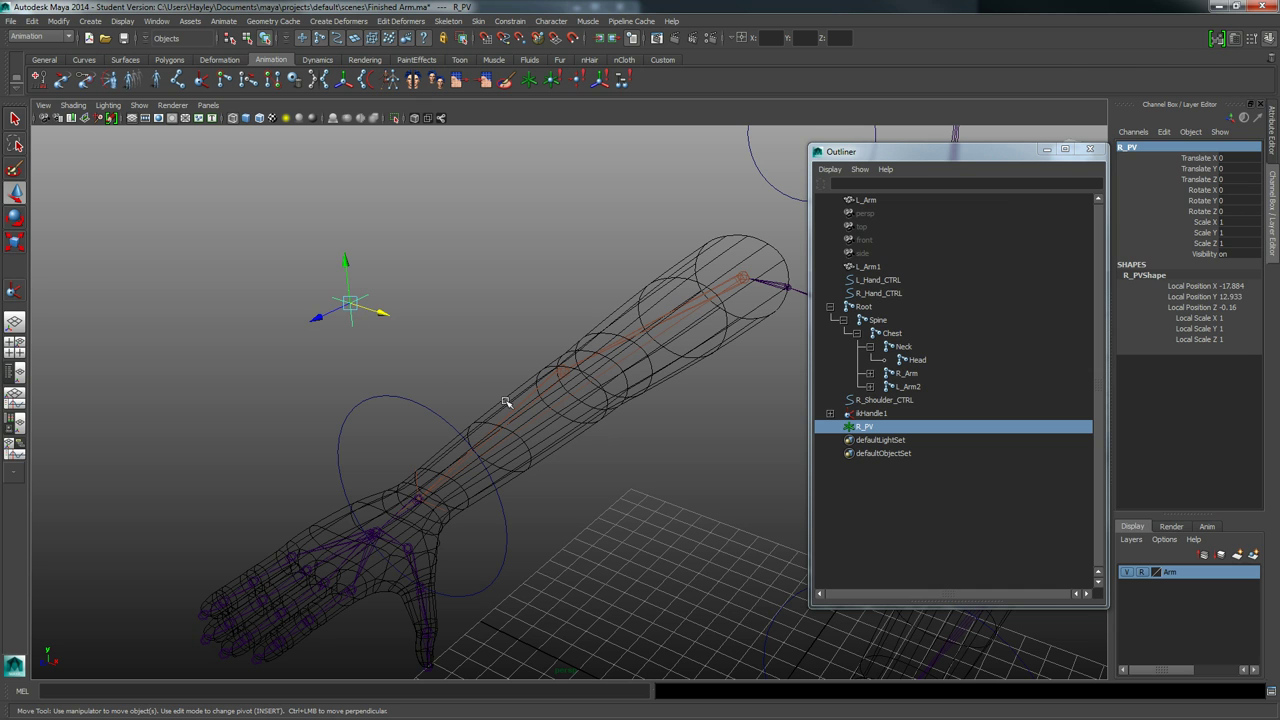
{"action": "left_click_drag", "start_coordinate": [506, 402], "coordinate": [467, 363], "text": "alt"}
{"action": "left_click_drag", "start_coordinate": [353, 407], "coordinate": [381, 399], "text": "alt"}
{"action": "left_click", "coordinate": [394, 443]}
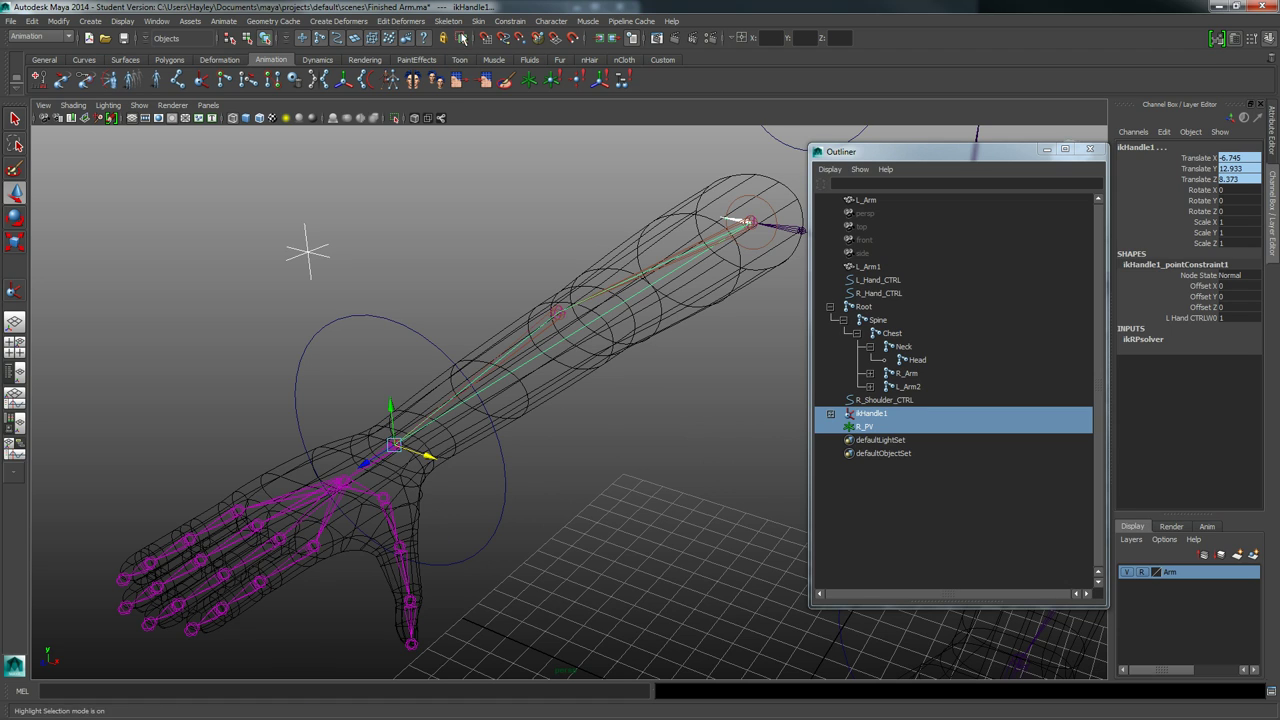
{"action": "left_click", "coordinate": [509, 22]}
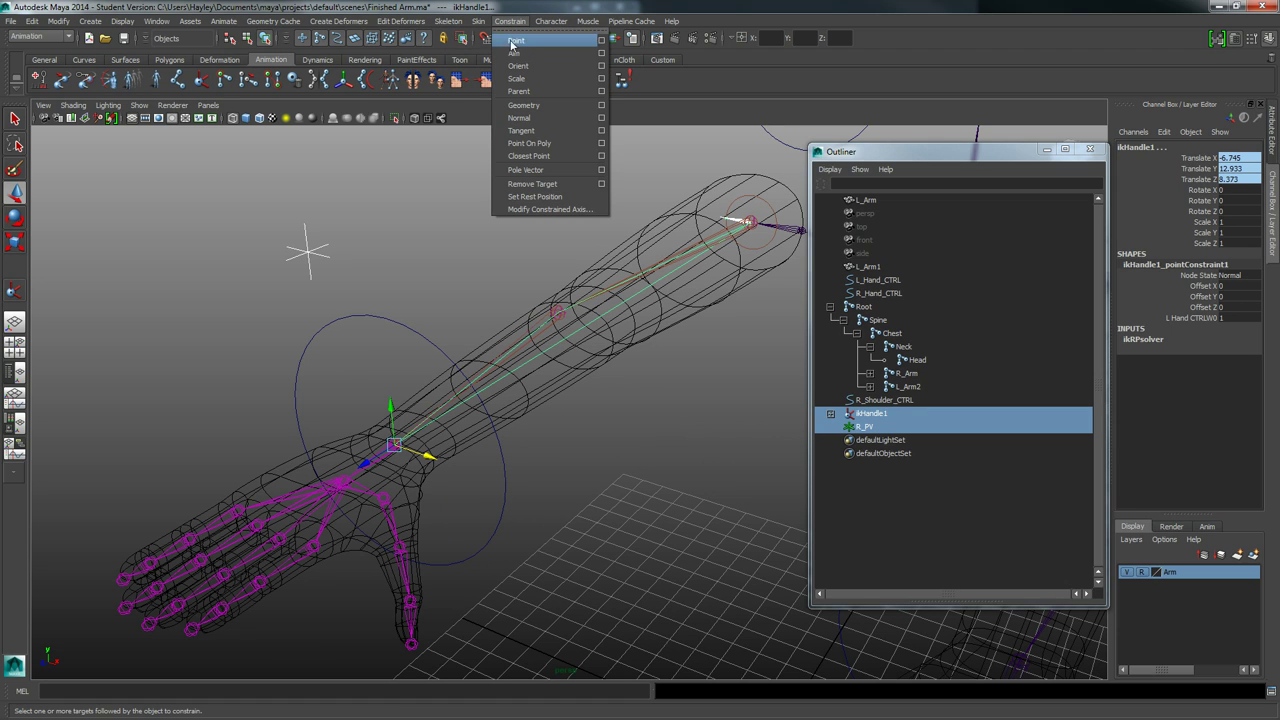
{"action": "left_click", "coordinate": [512, 170]}
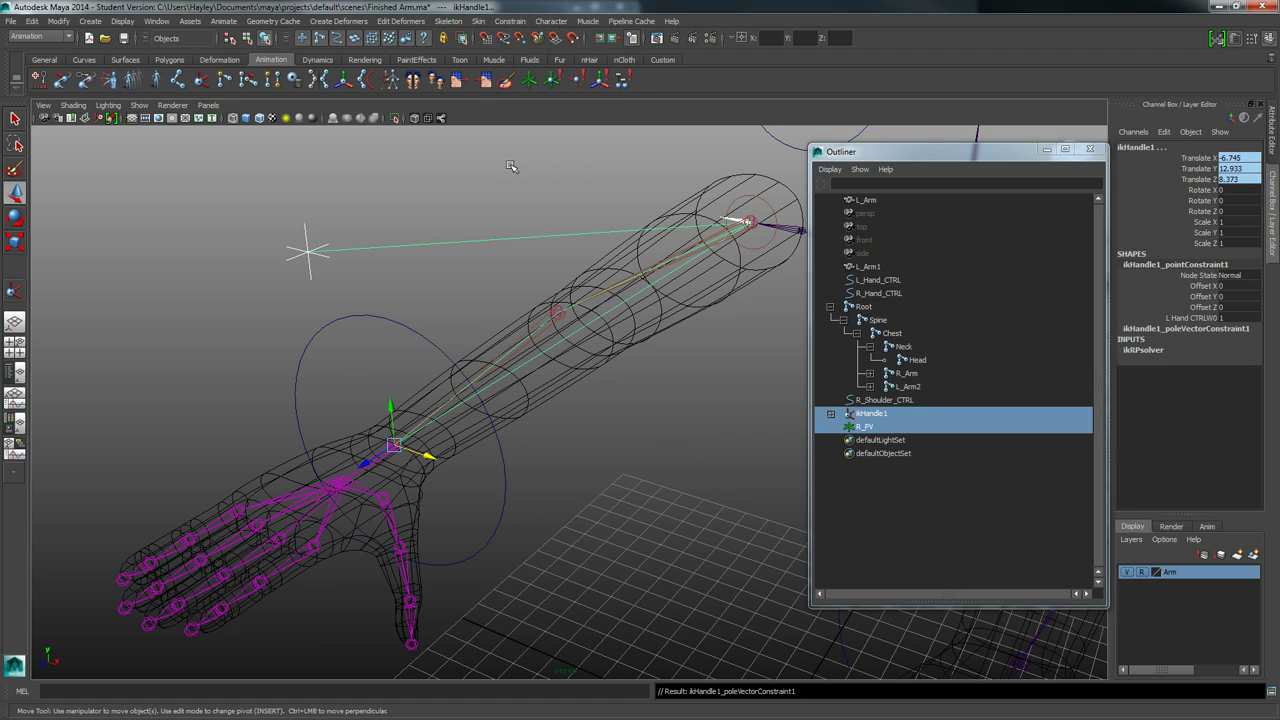
Step: Test the pole vector by moving L_Hand_CTRL up the arm and moving R_PV to different positions around the elbow
{"action": "left_click_drag", "start_coordinate": [330, 278], "coordinate": [309, 251], "text": "alt"}
{"action": "left_click", "coordinate": [272, 248]}
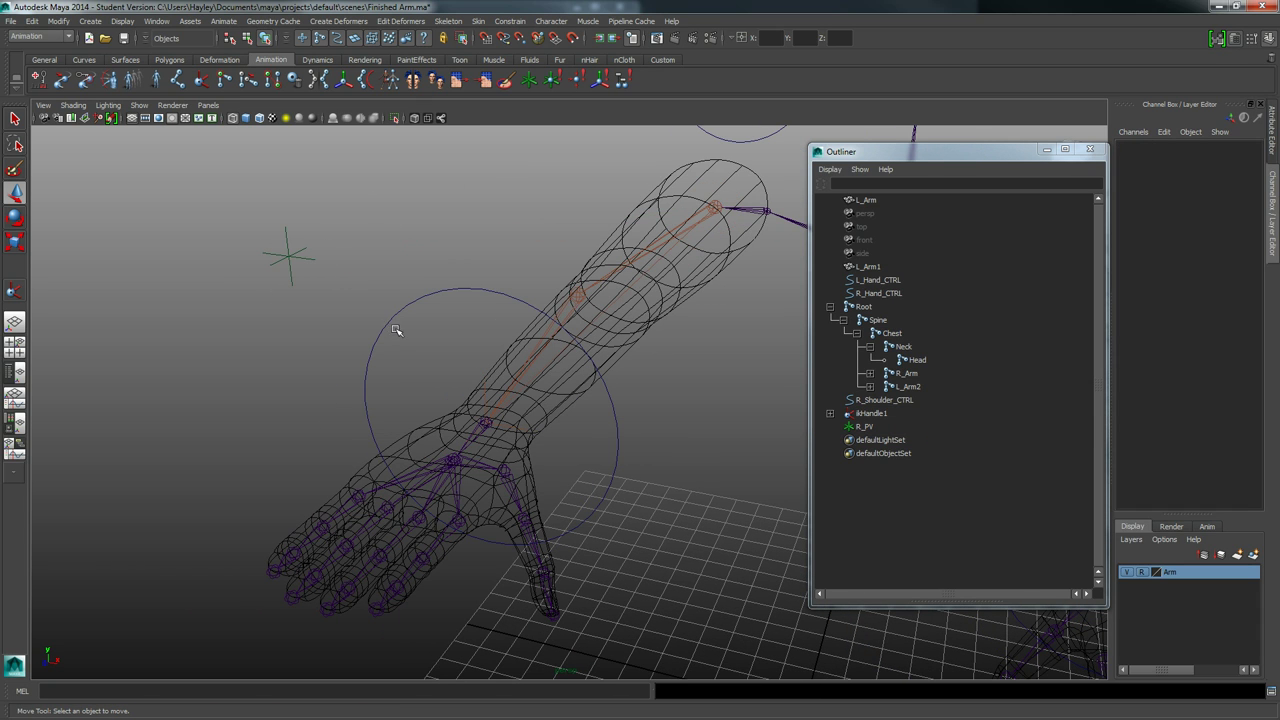
{"action": "left_click", "coordinate": [455, 294]}
{"action": "left_click_drag", "start_coordinate": [497, 424], "coordinate": [610, 270]}
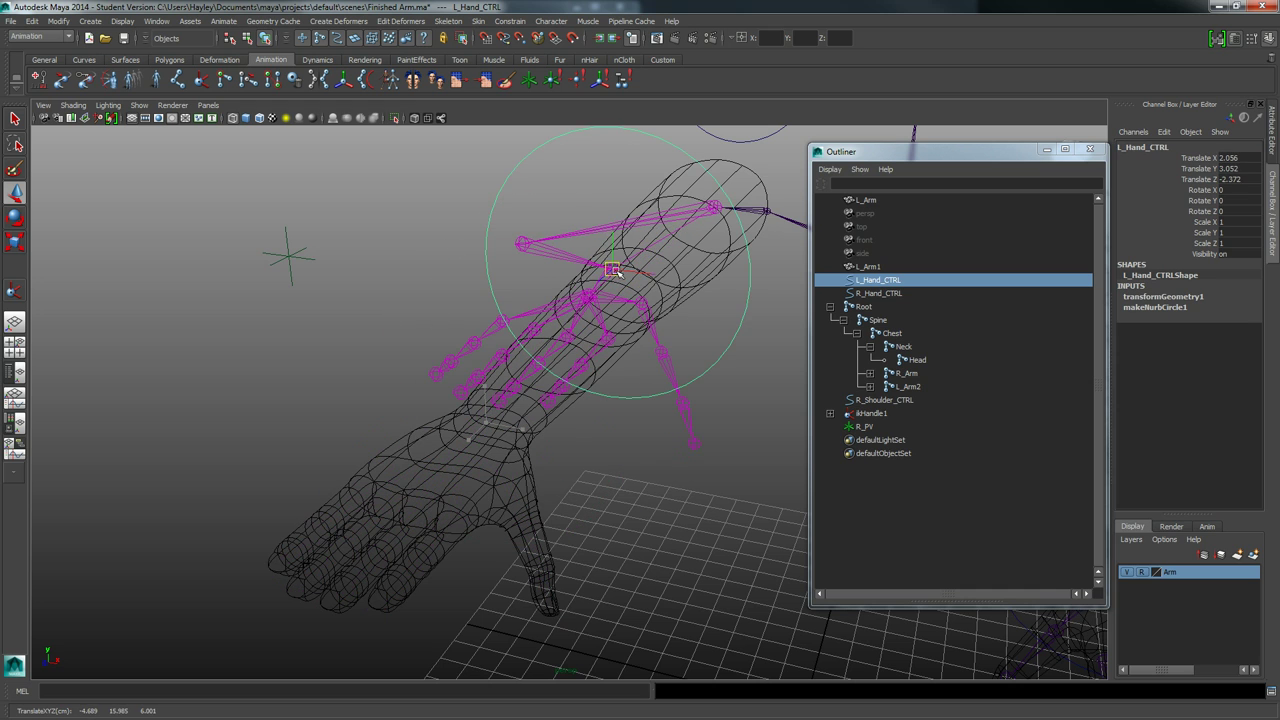
{"action": "left_click", "coordinate": [290, 253]}
{"action": "left_click_drag", "start_coordinate": [291, 262], "coordinate": [424, 262], "text": "alt"}
{"action": "left_click_drag", "start_coordinate": [323, 265], "coordinate": [390, 184]}
{"action": "left_click_drag", "start_coordinate": [429, 344], "coordinate": [552, 391]}
{"action": "middle_click_drag", "start_coordinate": [612, 341], "coordinate": [476, 337], "text": "alt"}
{"action": "left_click_drag", "start_coordinate": [476, 337], "coordinate": [457, 283], "text": "alt"}
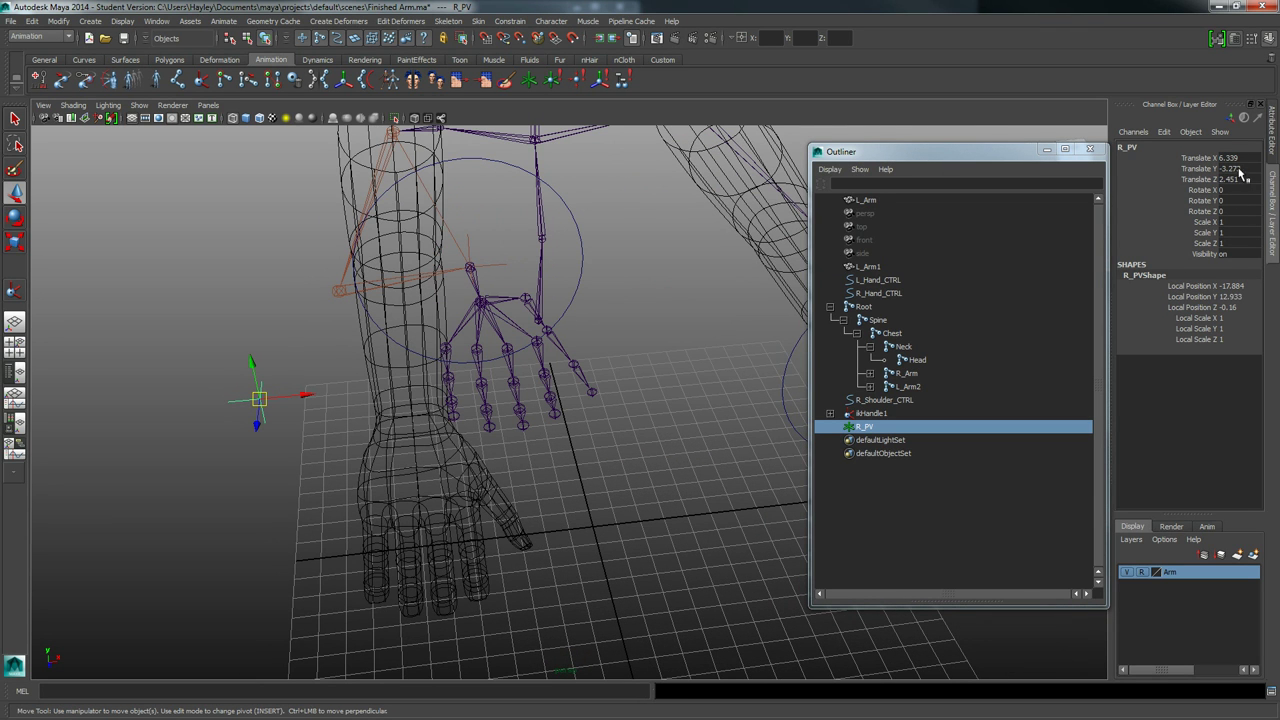
Step: Move L_Hand_CTRL slightly to check how the arm follows, and undo the movement
{"action": "left_click", "coordinate": [584, 262]}
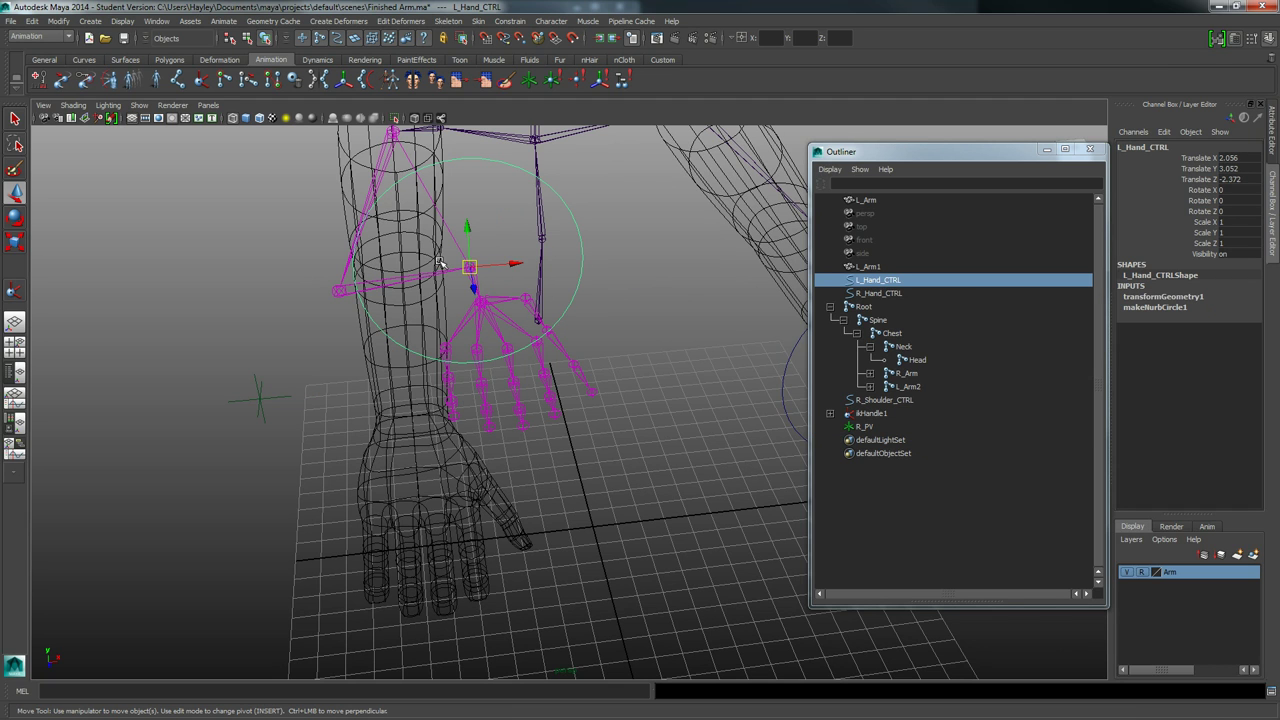
{"action": "key", "text": "e"}
{"action": "mouse_move", "coordinate": [471, 263]}
{"action": "left_mouse_down"}
{"action": "mouse_move", "coordinate": [476, 291]}
{"action": "mouse_move", "coordinate": [423, 309]}
{"action": "mouse_move", "coordinate": [452, 265]}
{"action": "left_mouse_up"}
{"action": "key", "text": "ctrl+z"}
{"action": "key", "text": "w"}
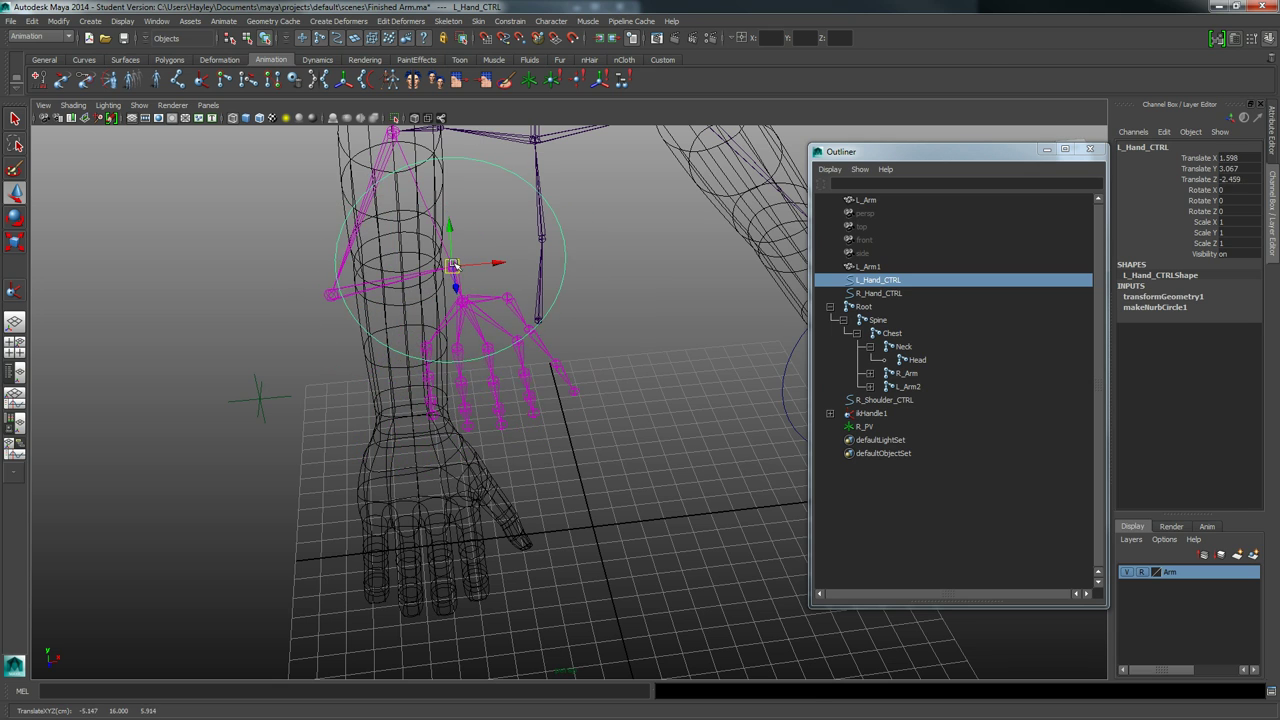
{"action": "key", "text": "ctrl+z"}
Step: Reset Translate X, Y and Z to 0 on both L_Hand_CTRL and R_PV
{"action": "mouse_move", "coordinate": [1240, 170]}
{"action": "left_mouse_down"}
{"action": "mouse_move", "coordinate": [1240, 158]}
{"action": "mouse_move", "coordinate": [1250, 178]}
{"action": "left_mouse_up"}
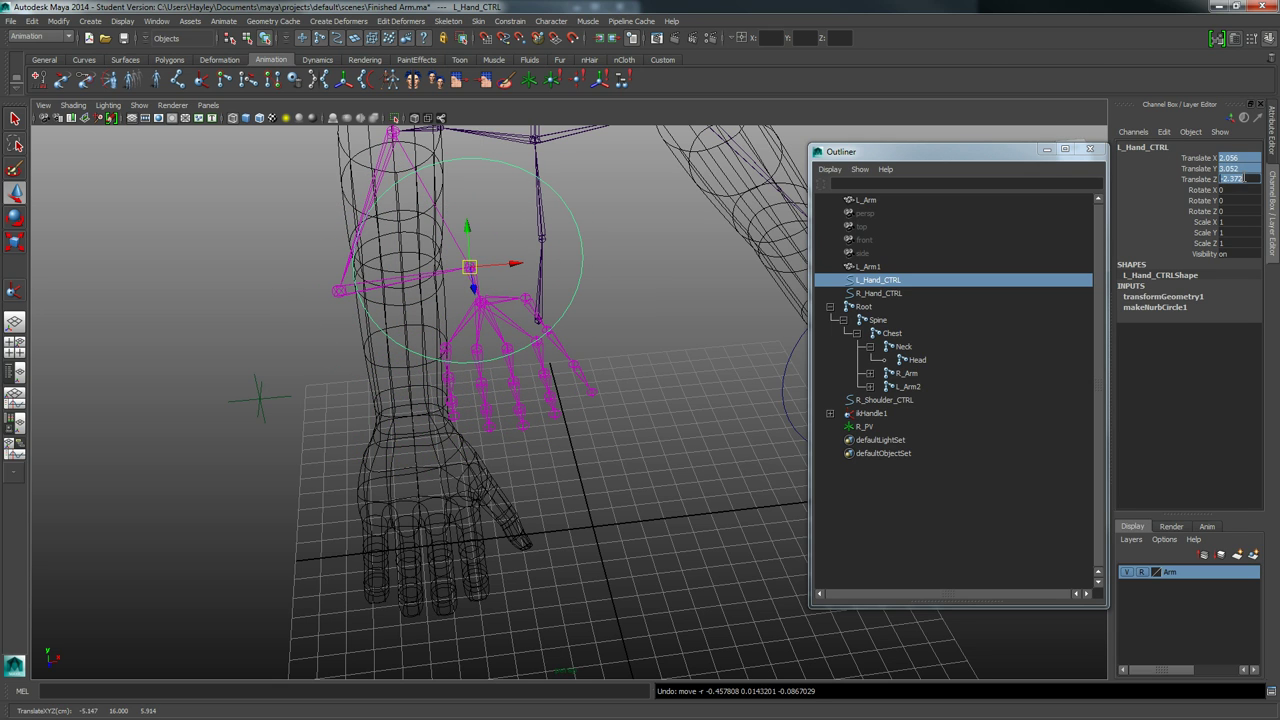
{"action": "type", "text": "0"}
{"action": "key", "text": "Return"}
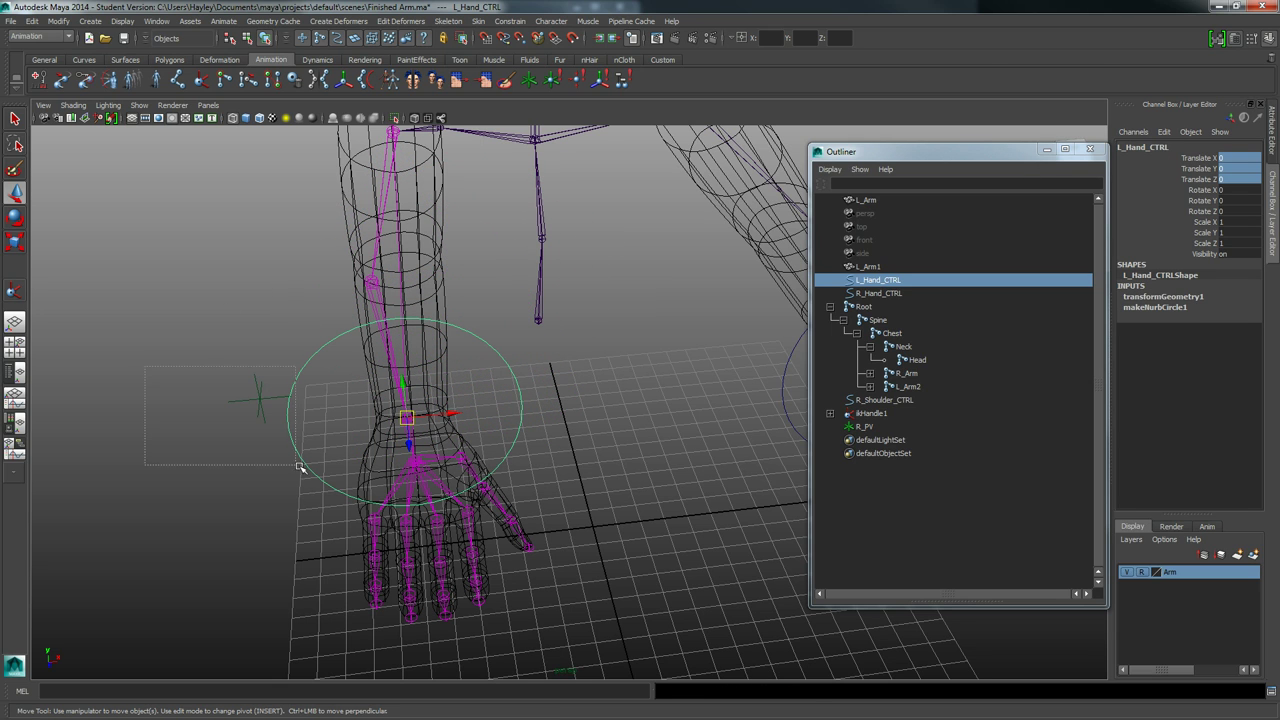
{"action": "left_click", "coordinate": [259, 399]}
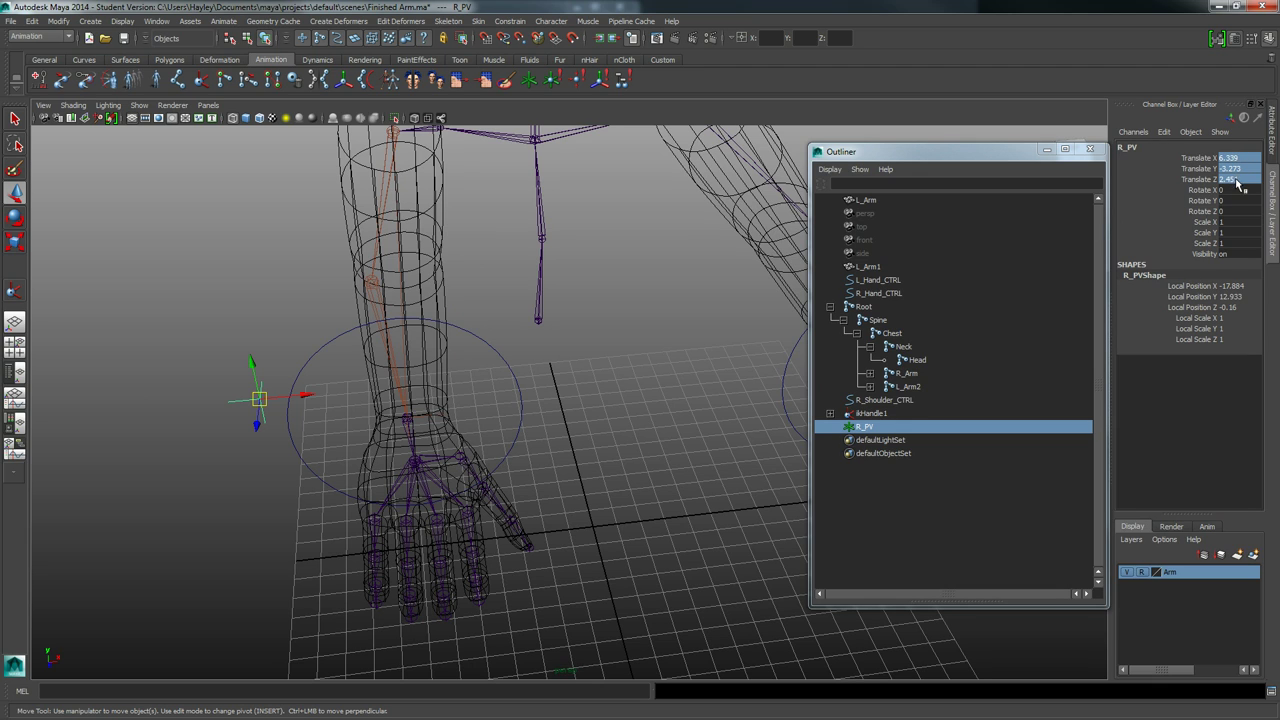
{"action": "type", "text": "0"}
{"action": "key", "text": "Return"}
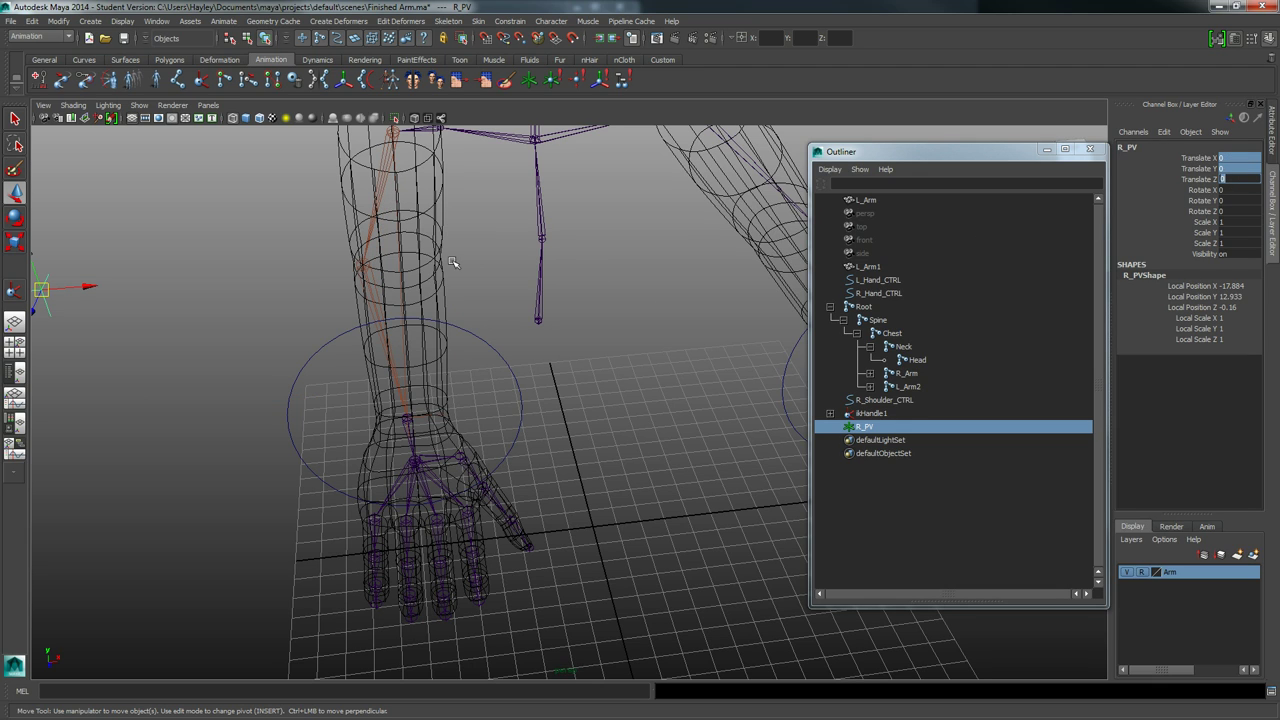
{"action": "left_click_drag", "start_coordinate": [452, 262], "coordinate": [603, 317], "text": "alt"}
{"action": "right_click_drag", "start_coordinate": [603, 317], "coordinate": [446, 329], "text": "alt"}
{"action": "middle_click_drag", "start_coordinate": [597, 352], "coordinate": [560, 351], "text": "alt"}
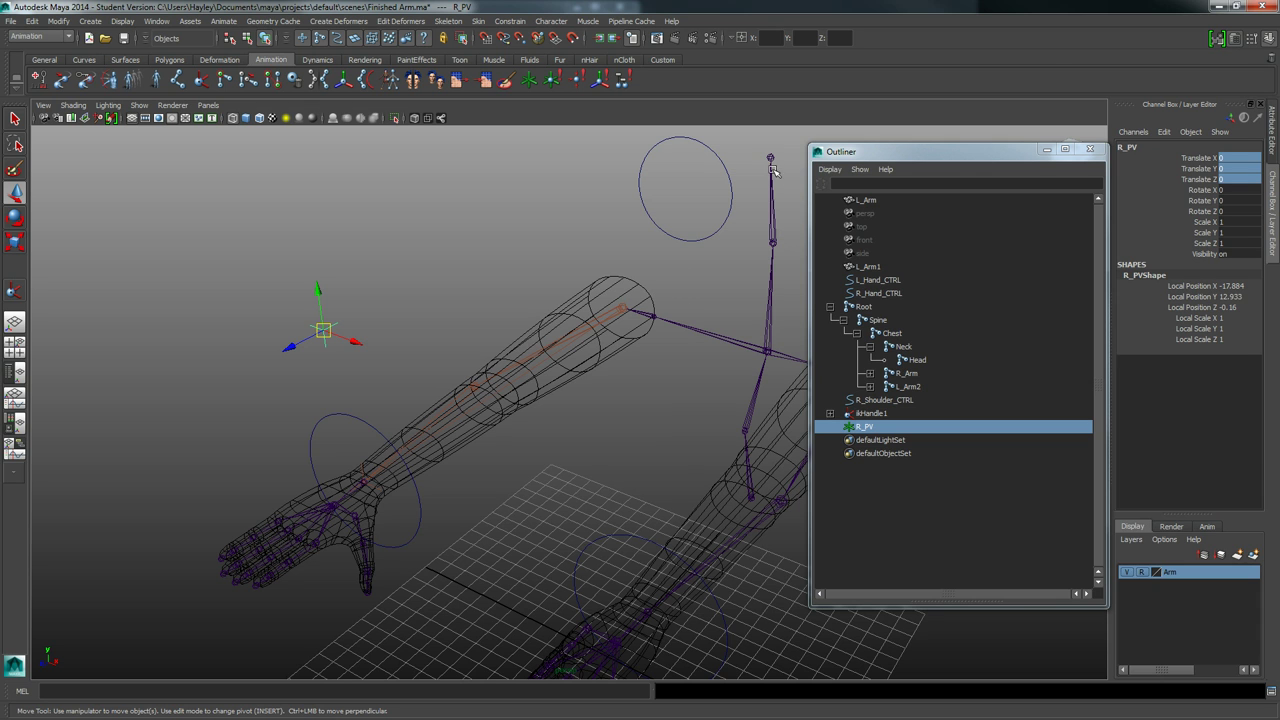
{"action": "middle_click_drag", "start_coordinate": [262, 408], "coordinate": [448, 397], "text": "alt"}
{"action": "left_click_drag", "start_coordinate": [448, 397], "coordinate": [412, 378], "text": "alt"}
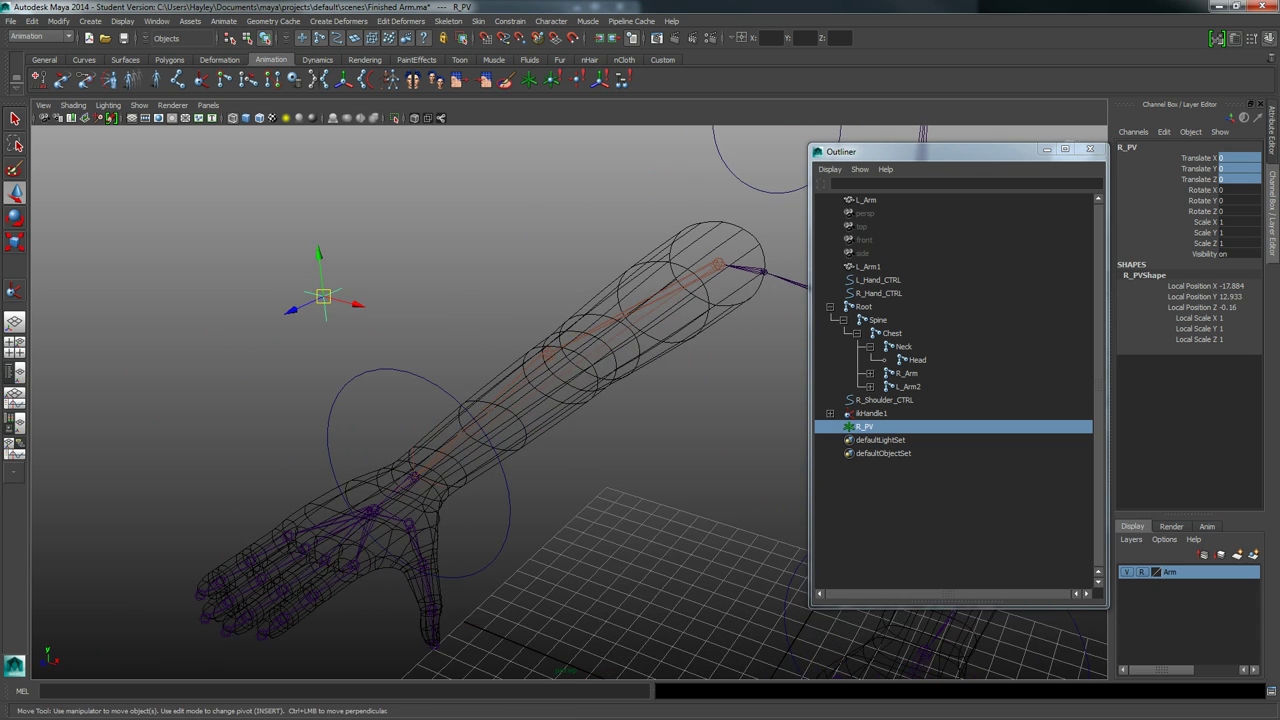